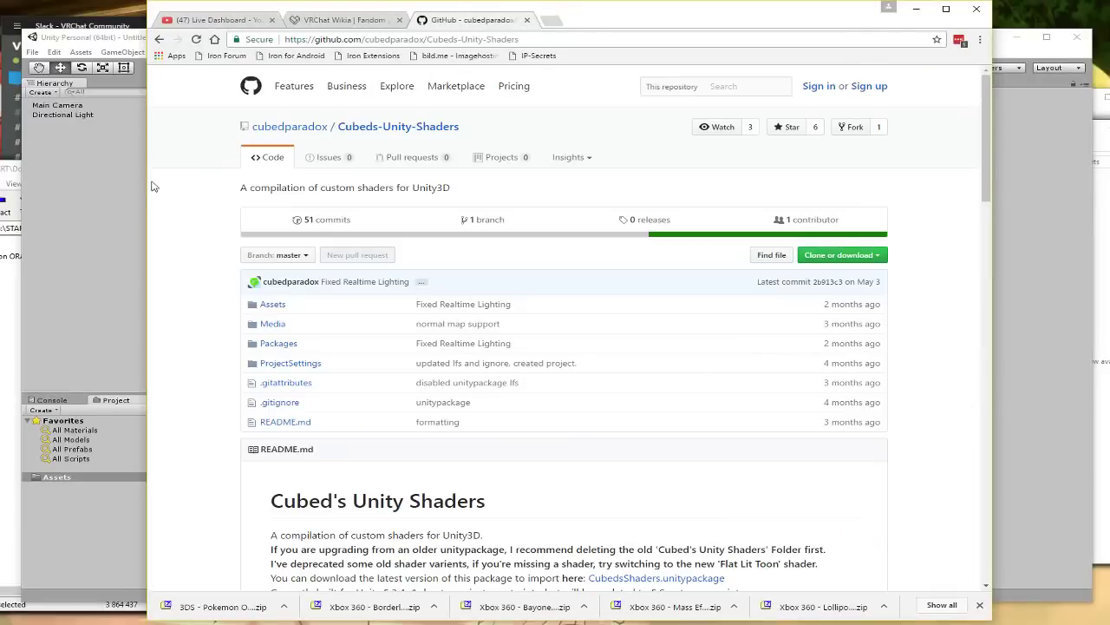
- Bring the empty untitled Unity project in front of the Cubeds-Unity-Shaders GitHub page
click(117, 190)
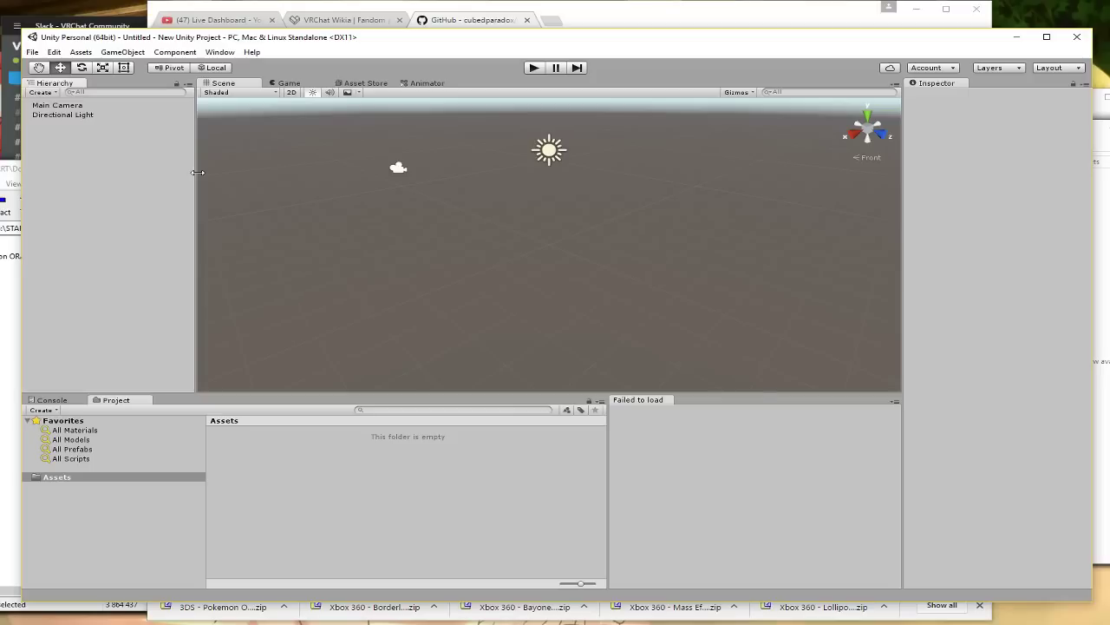
click(254, 54)
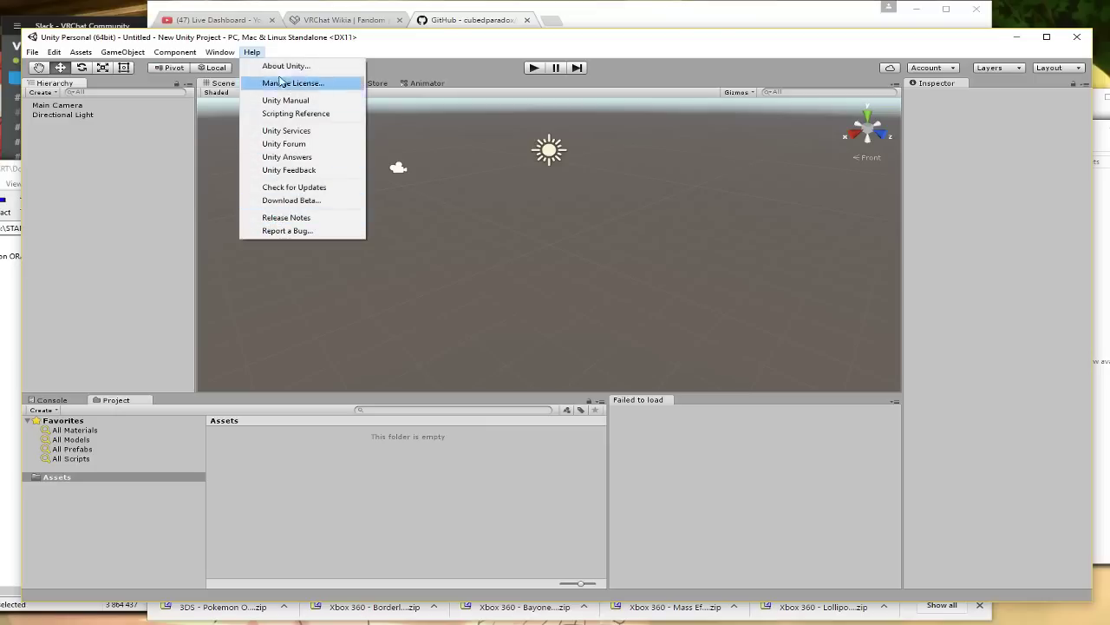
click(285, 66)
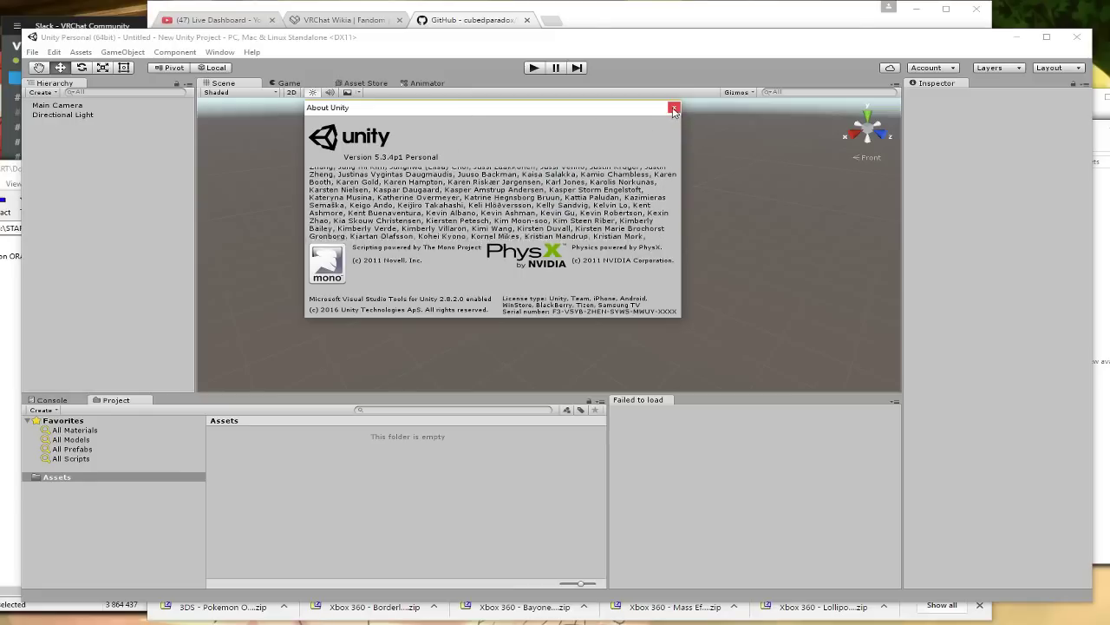
click(674, 107)
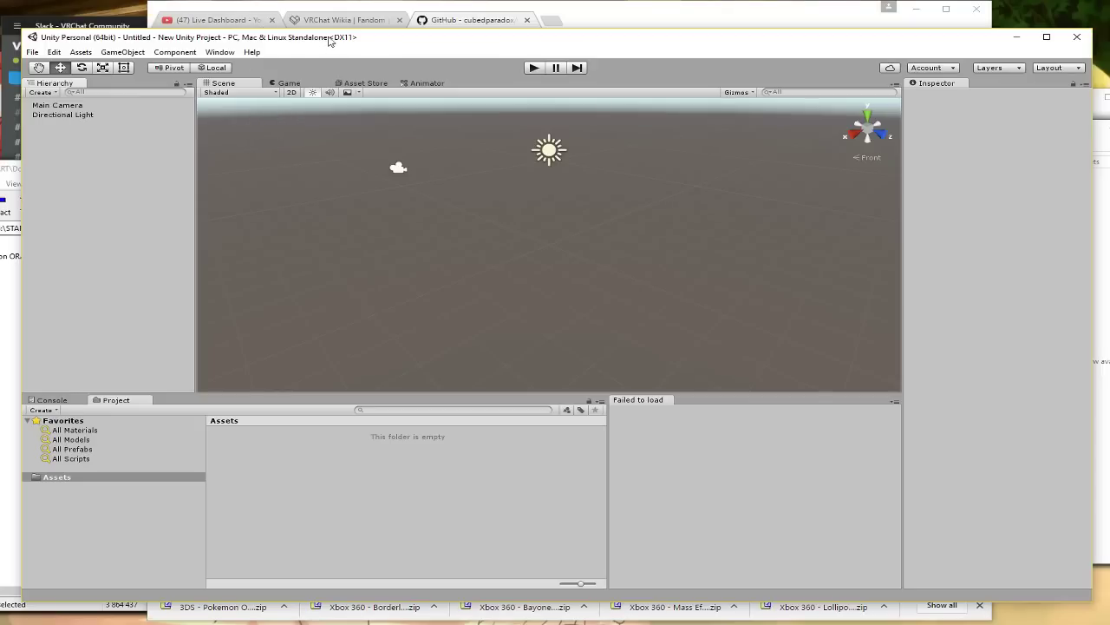
mouse_move(329, 41)
mouse_down()
mouse_move(374, 39)
mouse_move(323, 39)
mouse_move(340, 38)
mouse_up()
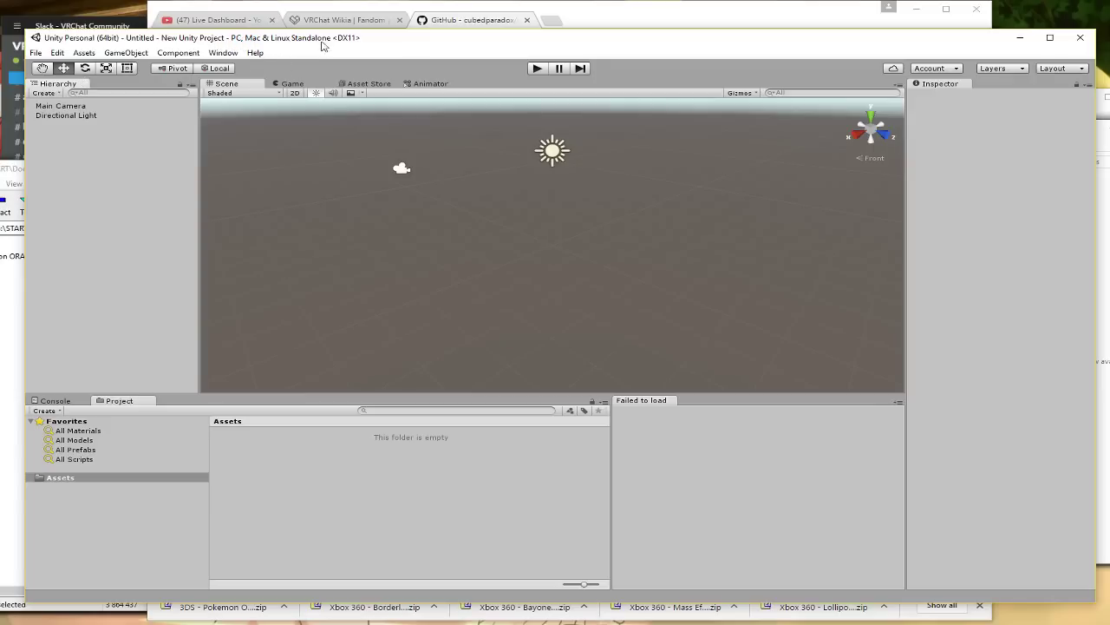
click(36, 52)
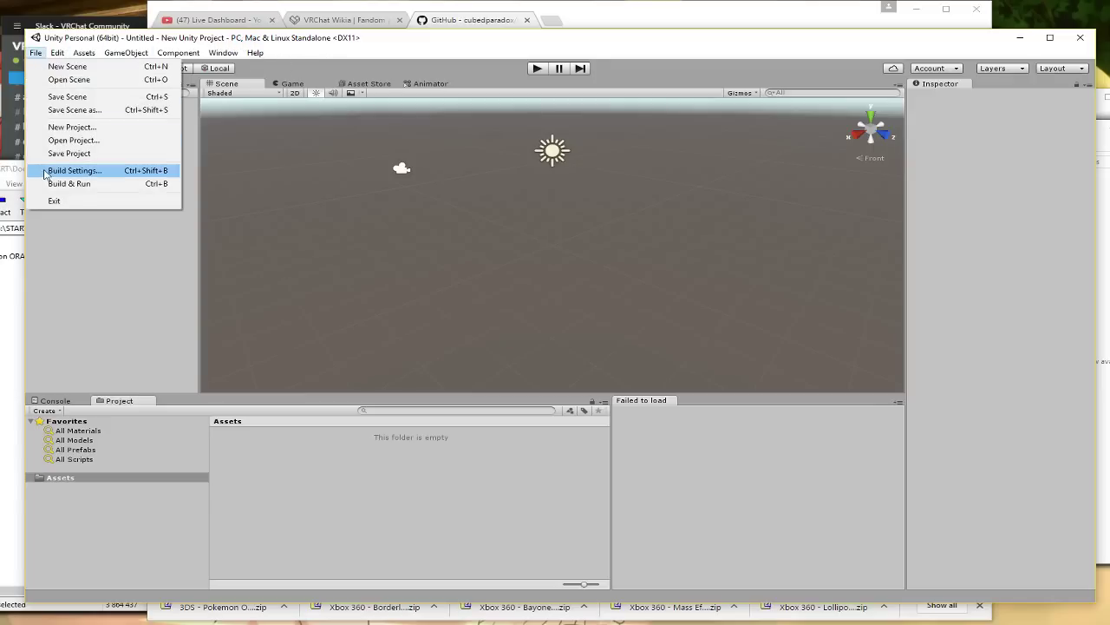
click(41, 171)
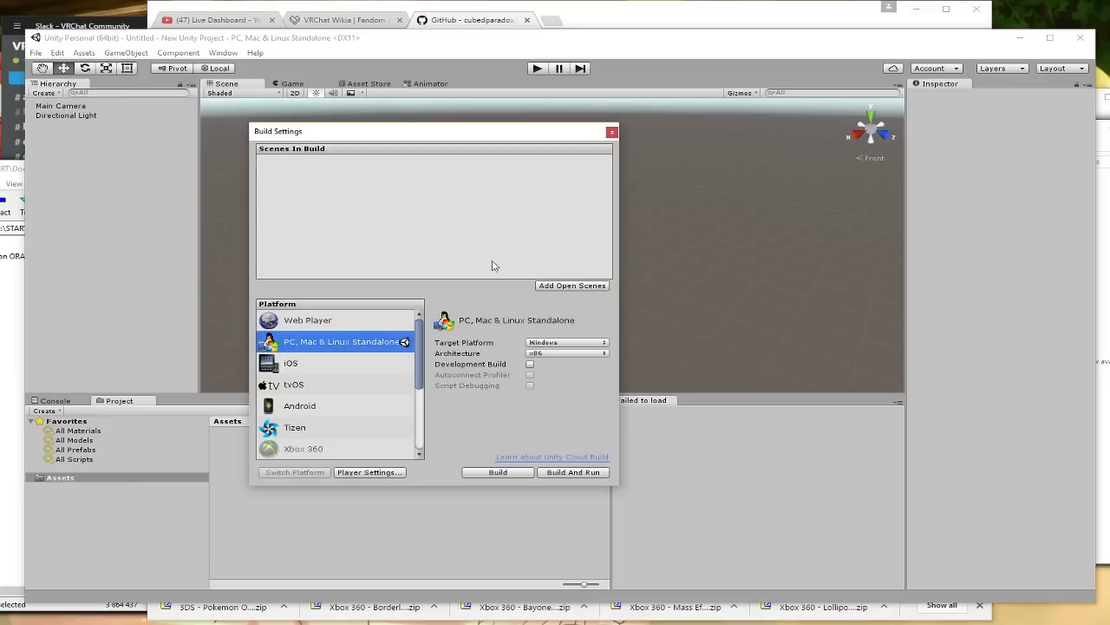
click(612, 131)
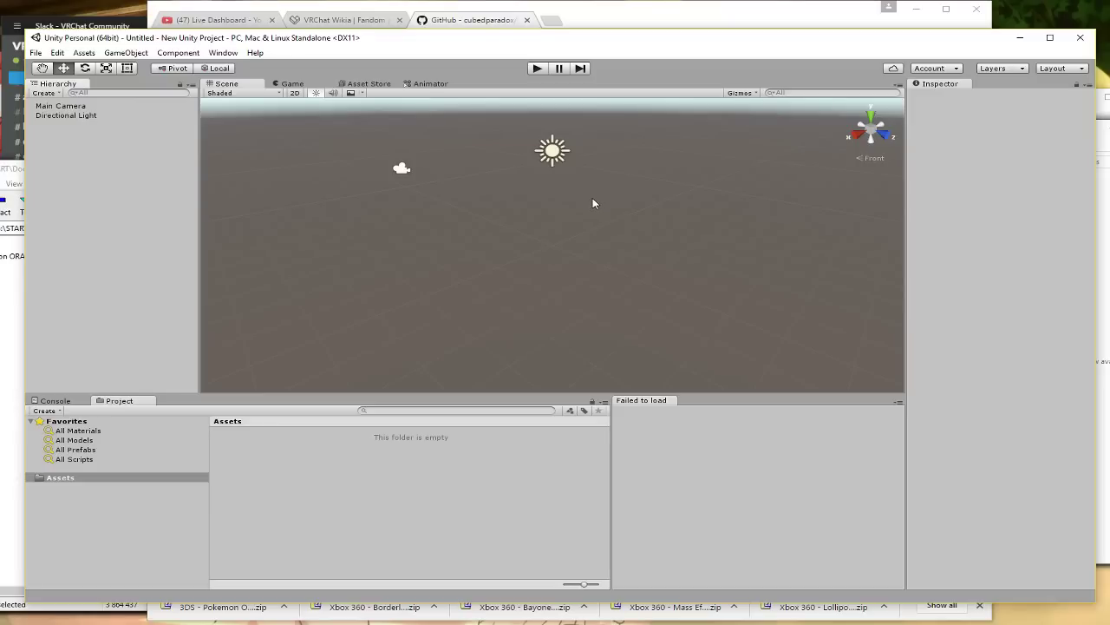
- Check the VRChat Wiki home page for required Unity version 5.3.4p1, then return to Unity
click(340, 21)
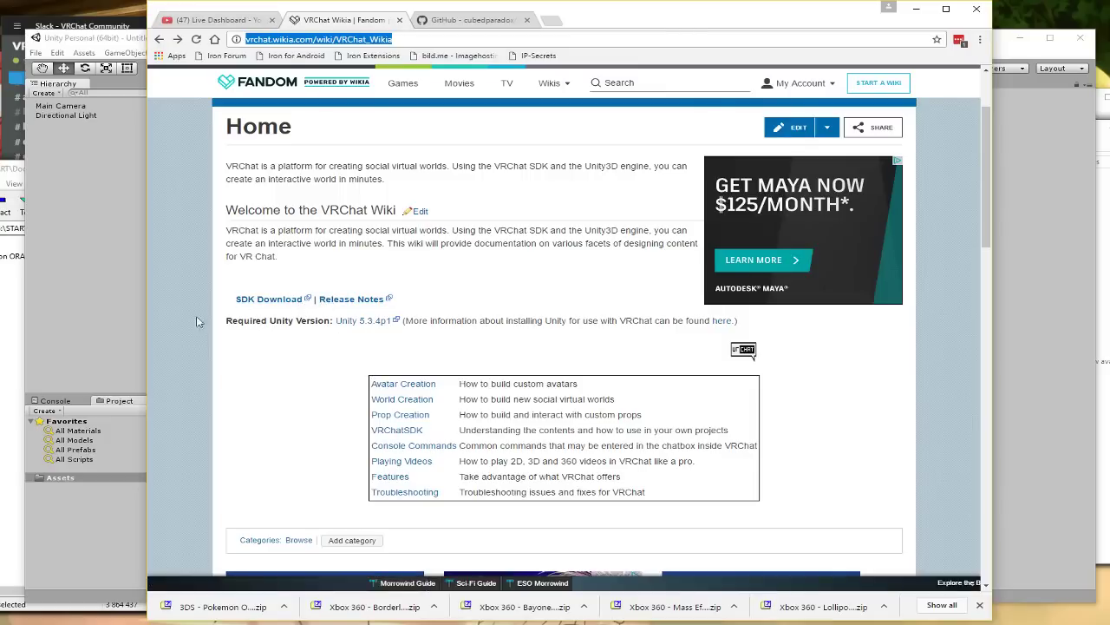
click(121, 338)
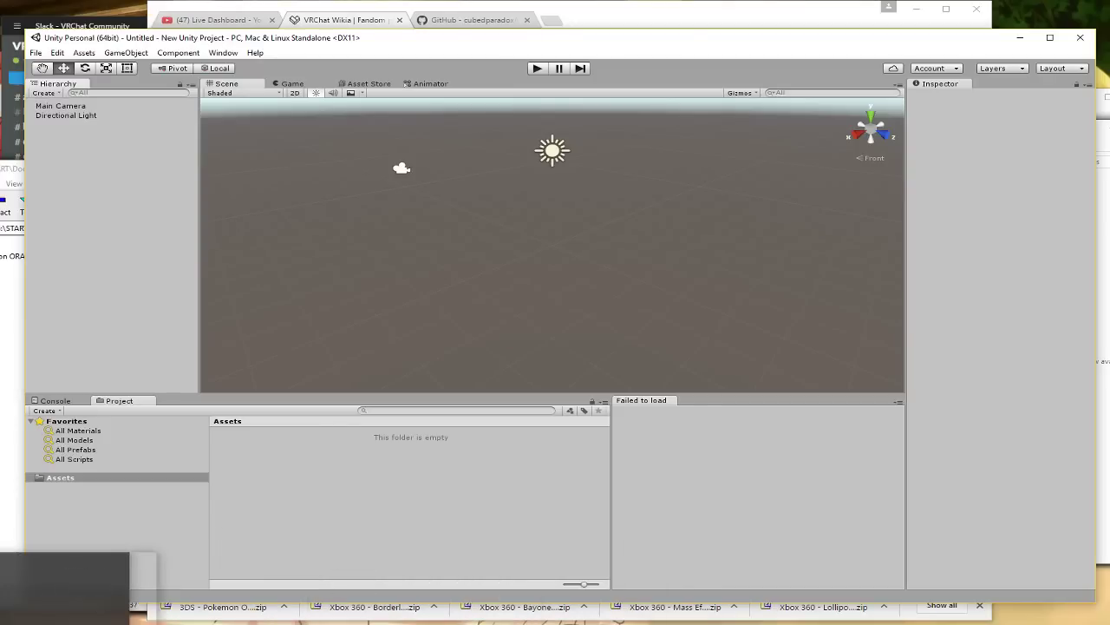
- Locate VRCSDK-2016.12.01.18.02 (1).unitypackage in Iron's Downloads list and show it in its folder
click(747, 29)
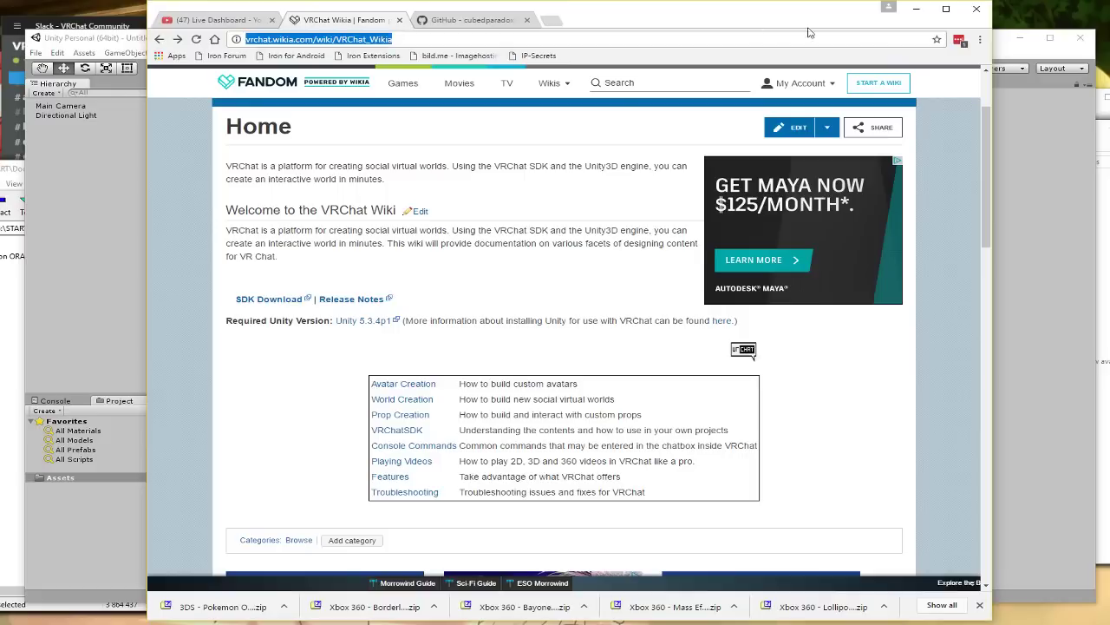
click(982, 40)
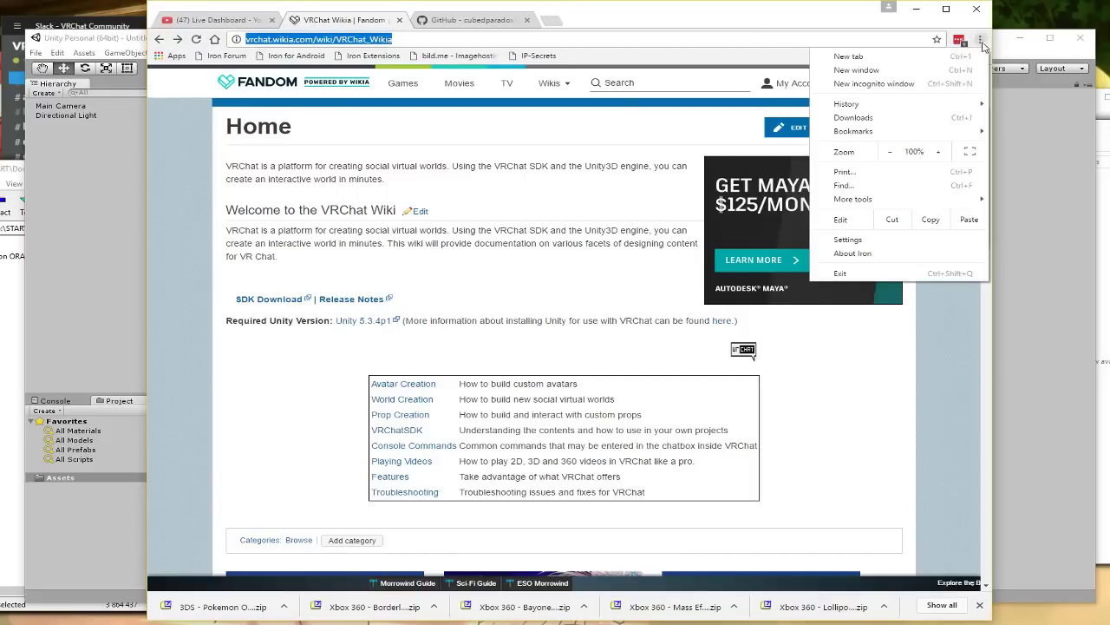
click(861, 124)
scroll(403, 205, down, 8)
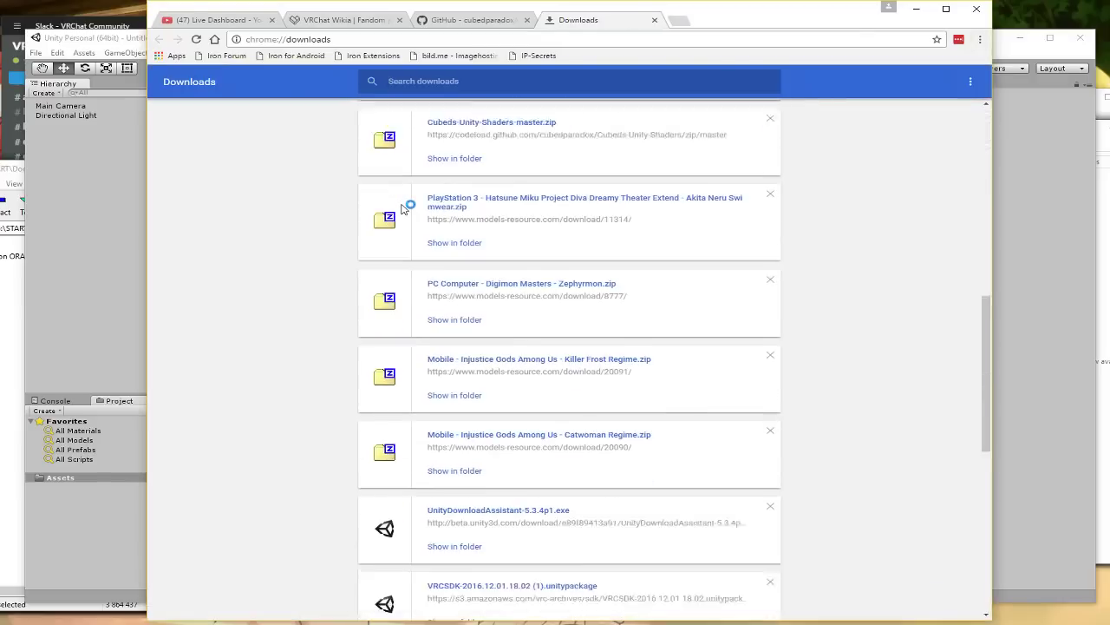
scroll(403, 206, down, 3)
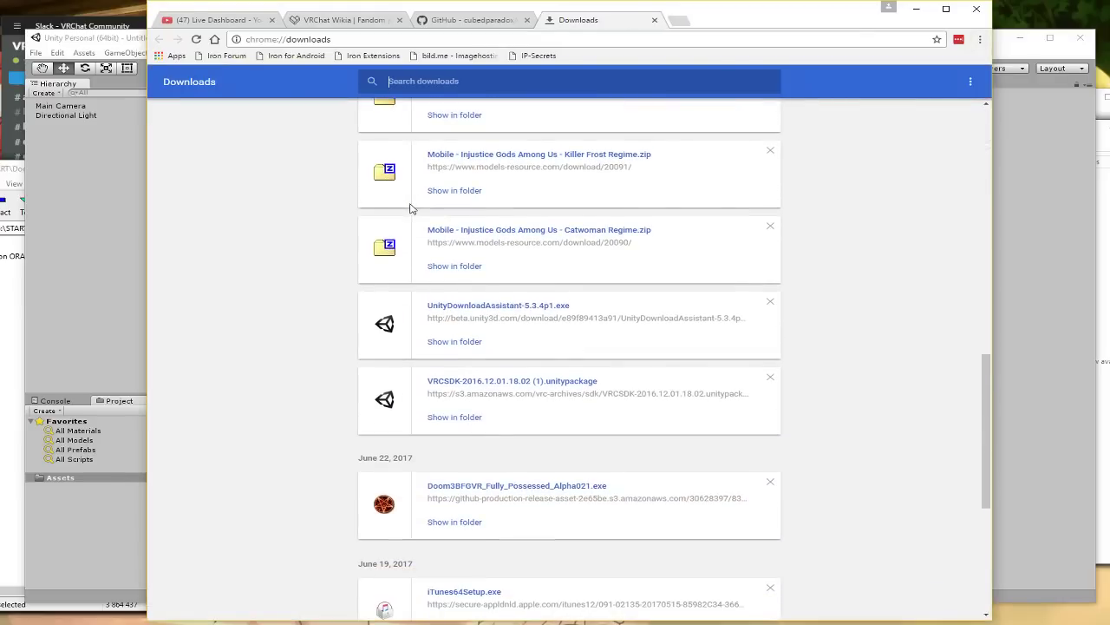
scroll(423, 219, down, 1)
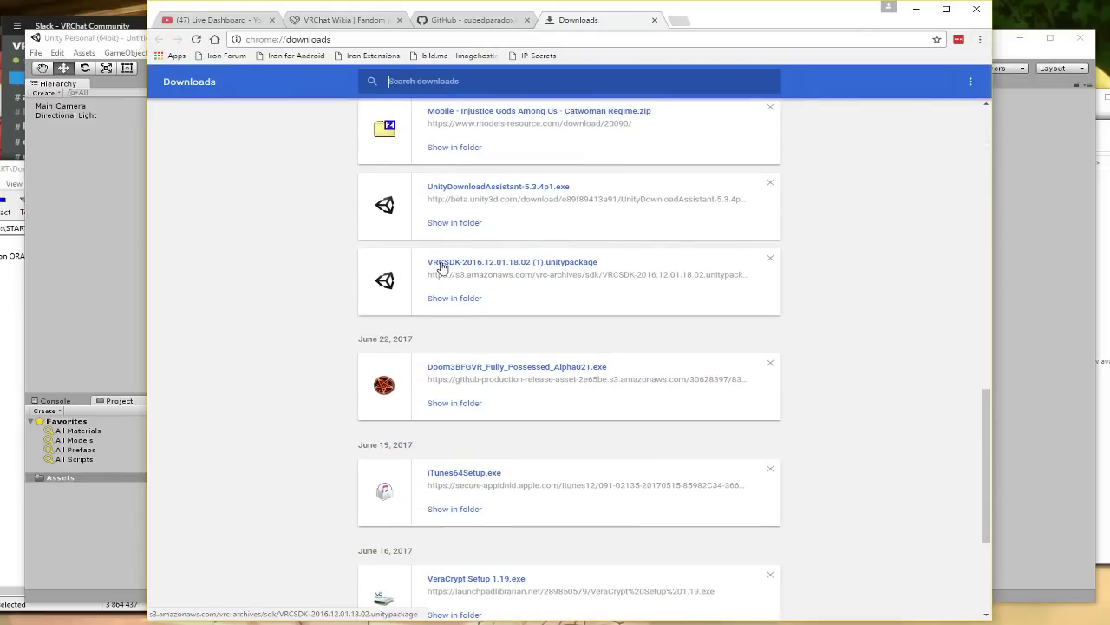
scroll(477, 295, down, 1)
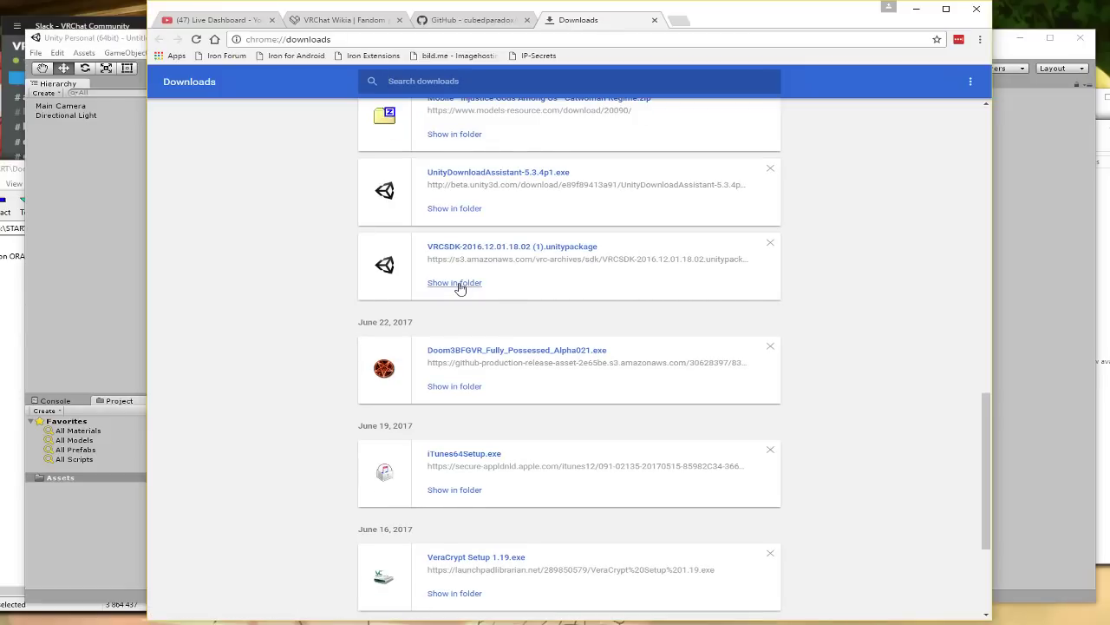
click(458, 285)
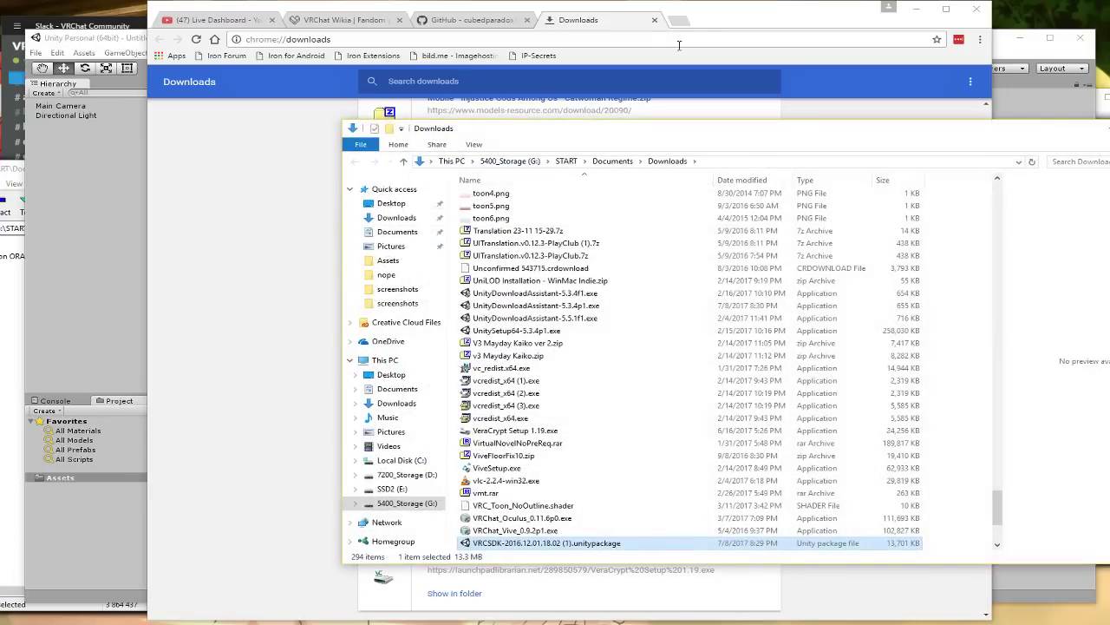
- Open the New Unity Project's empty Assets folder in File Explorer through Unity's Show in Explorer
click(916, 8)
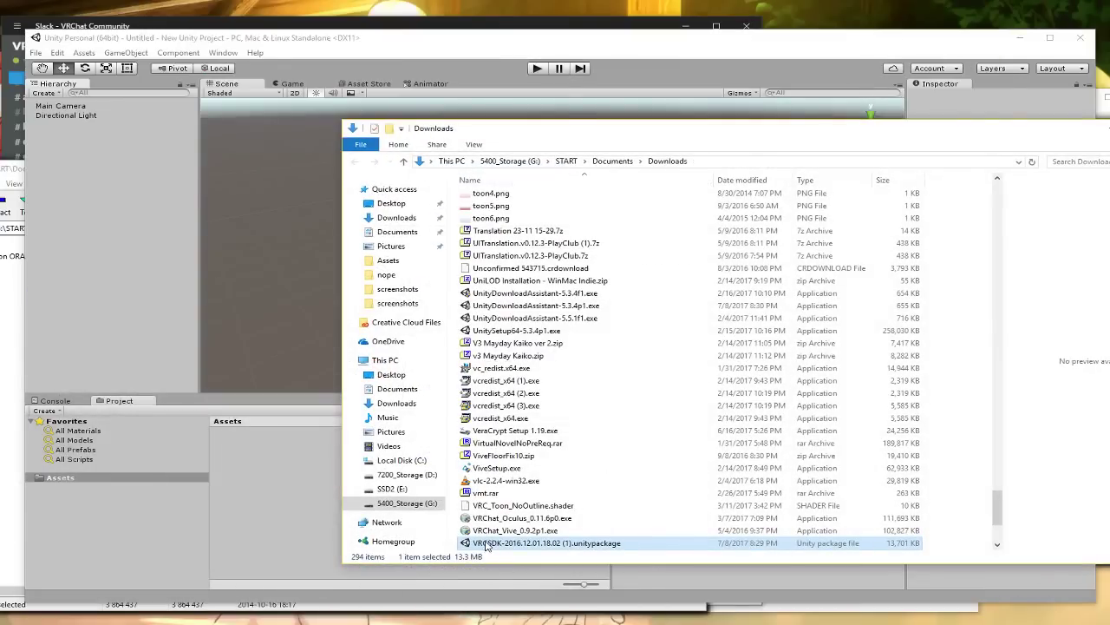
drag(488, 545, 54, 479)
right_click(50, 483)
click(90, 276)
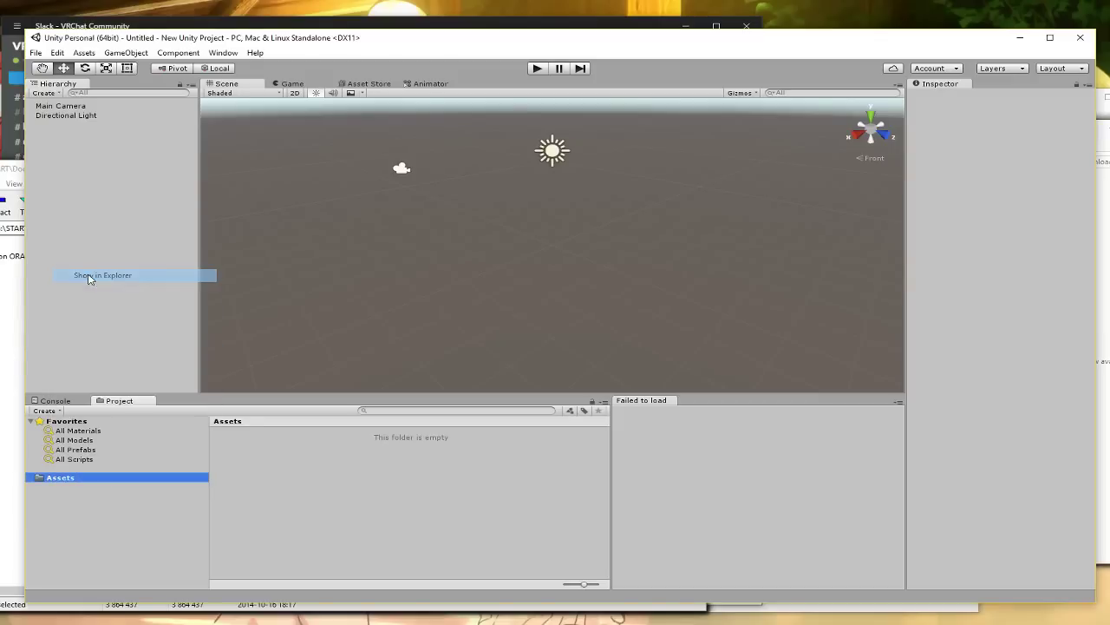
right_click(57, 476)
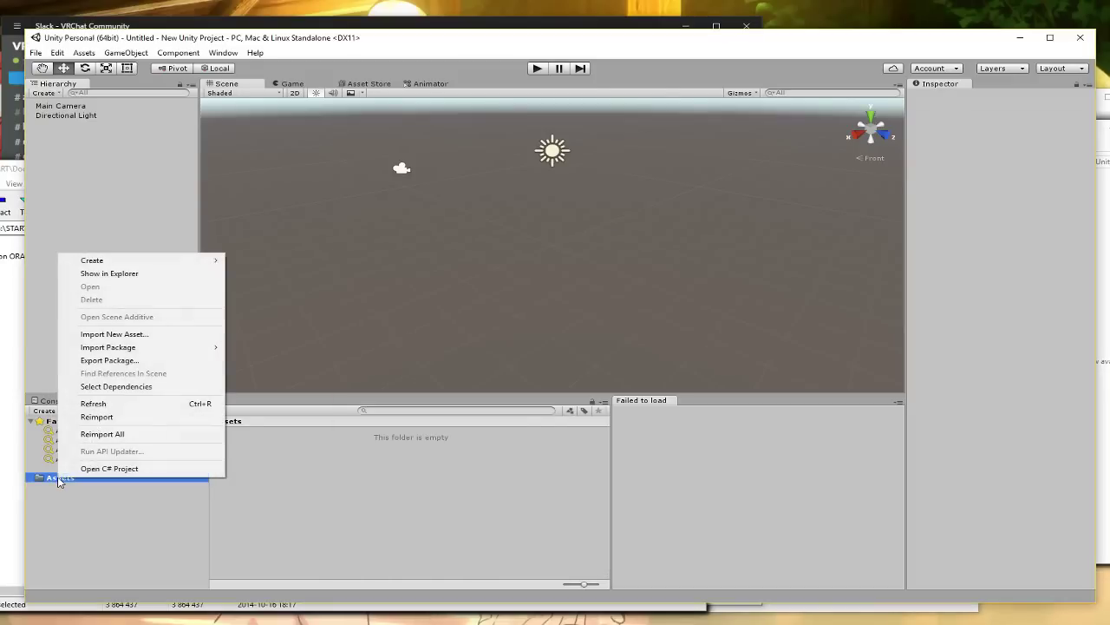
click(76, 274)
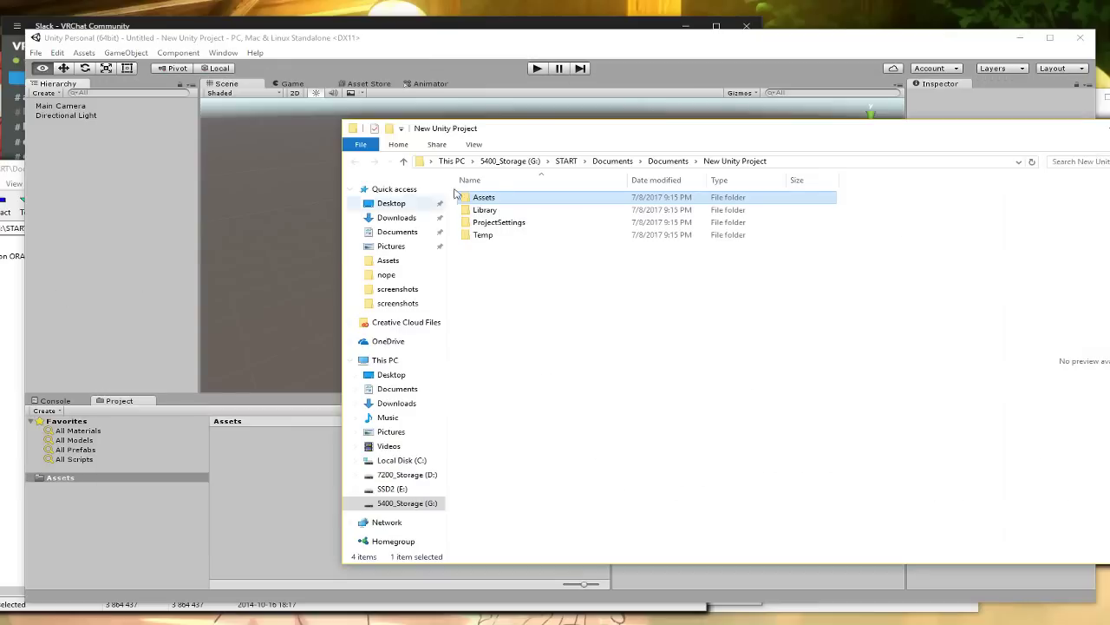
double_click(493, 199)
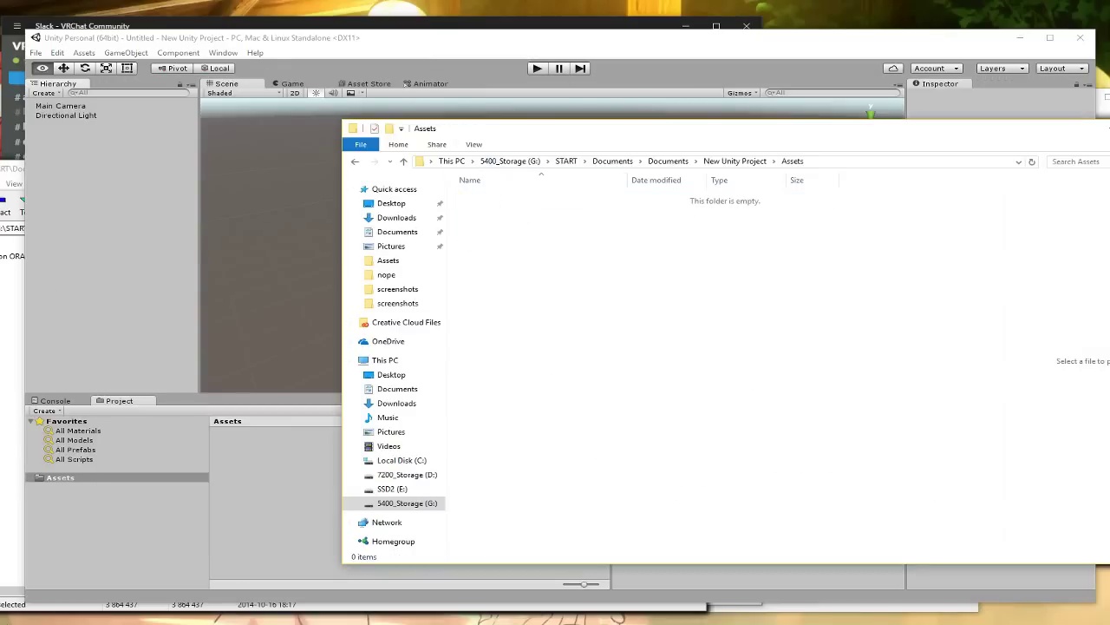
click(53, 620)
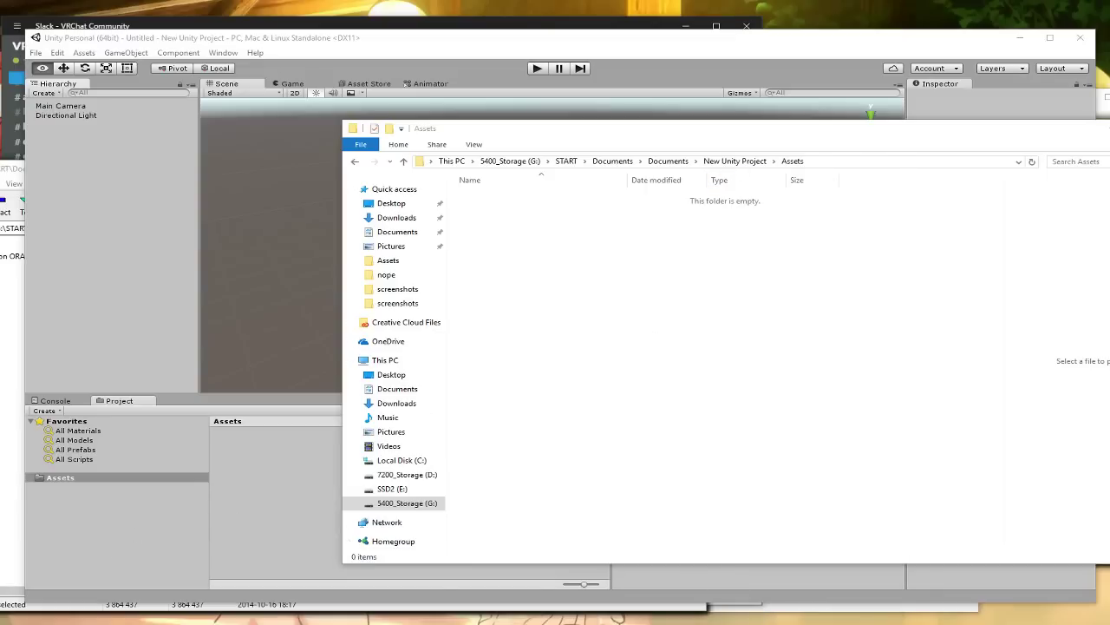
- Launch the downloaded VRCSDK package from the browser's Downloads page
key(alt+Tab)
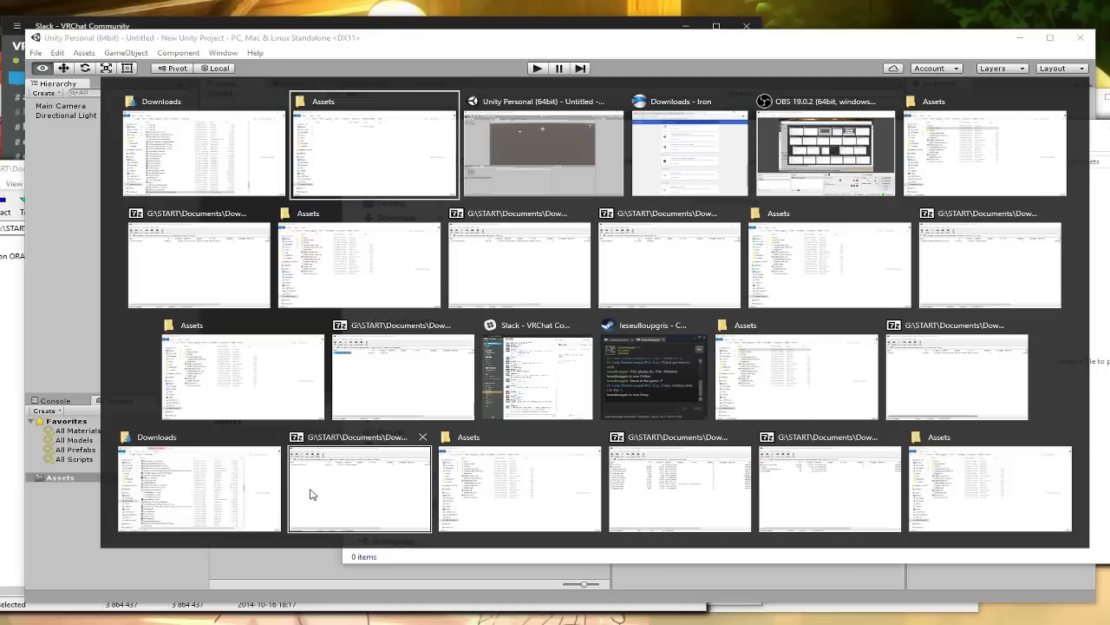
click(690, 149)
click(456, 247)
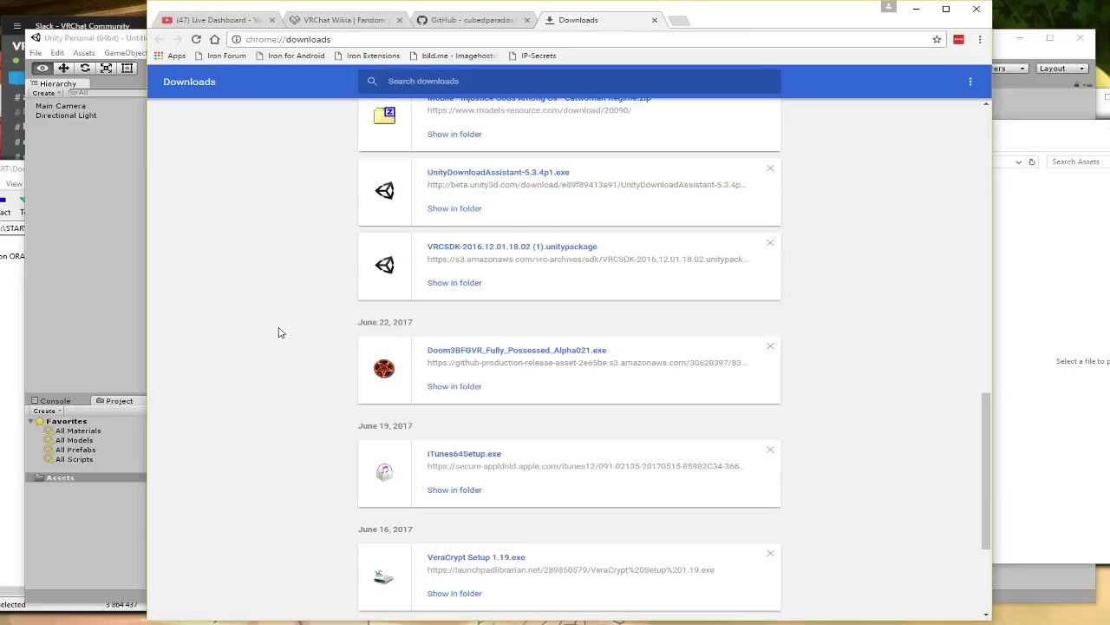
key(alt+Tab)
key(alt+Tab)
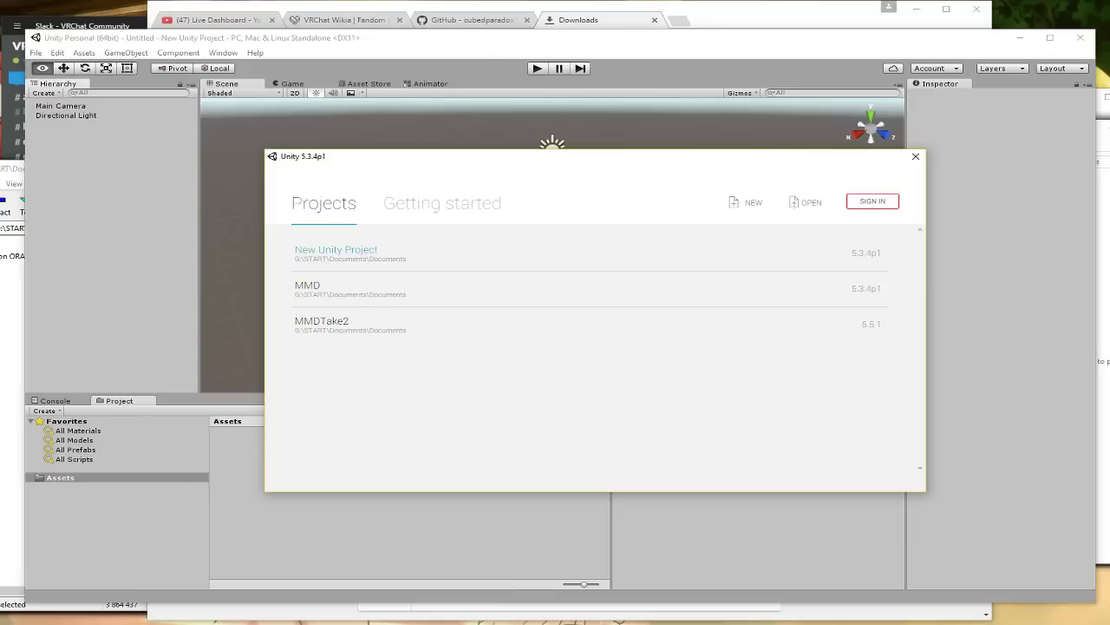
- Dismiss the project-already-open error and close the running Unity editor and its launcher
click(360, 252)
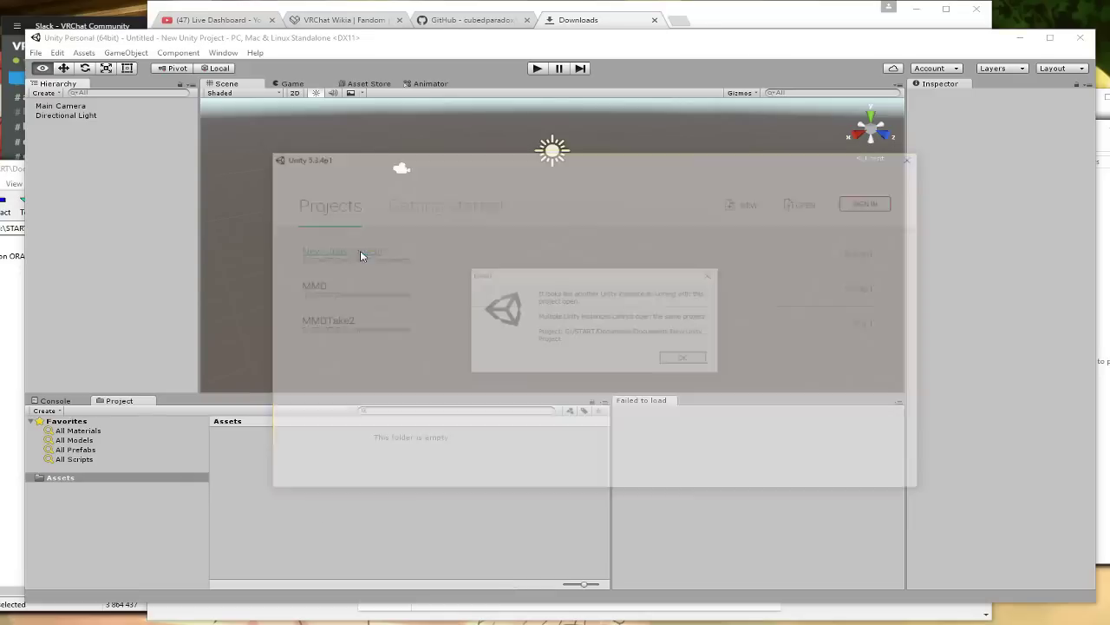
click(683, 357)
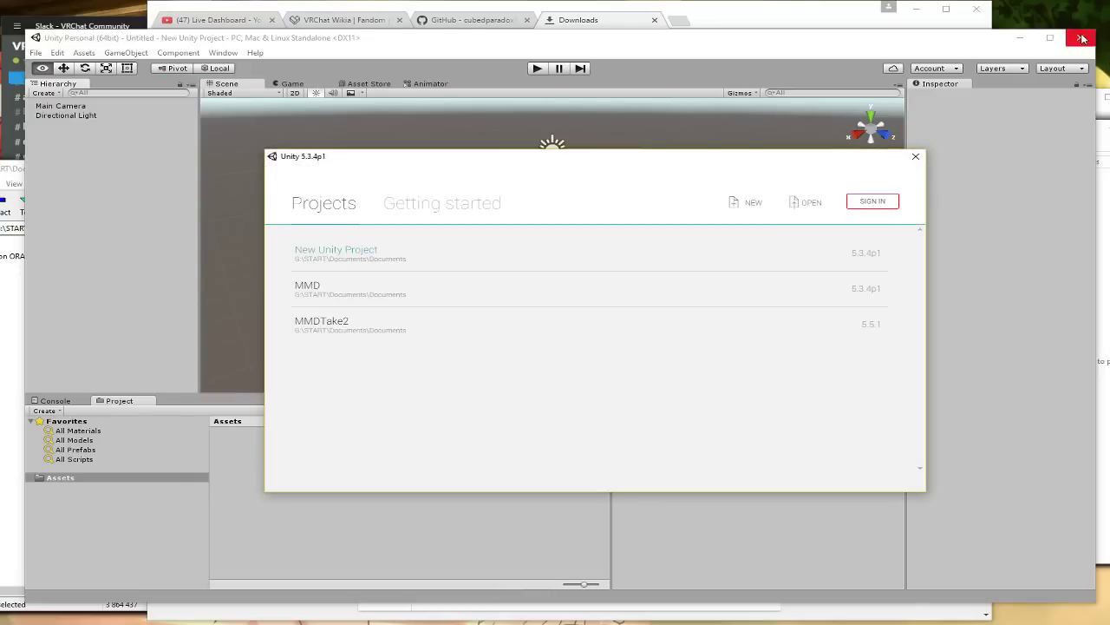
click(1085, 40)
click(1085, 40)
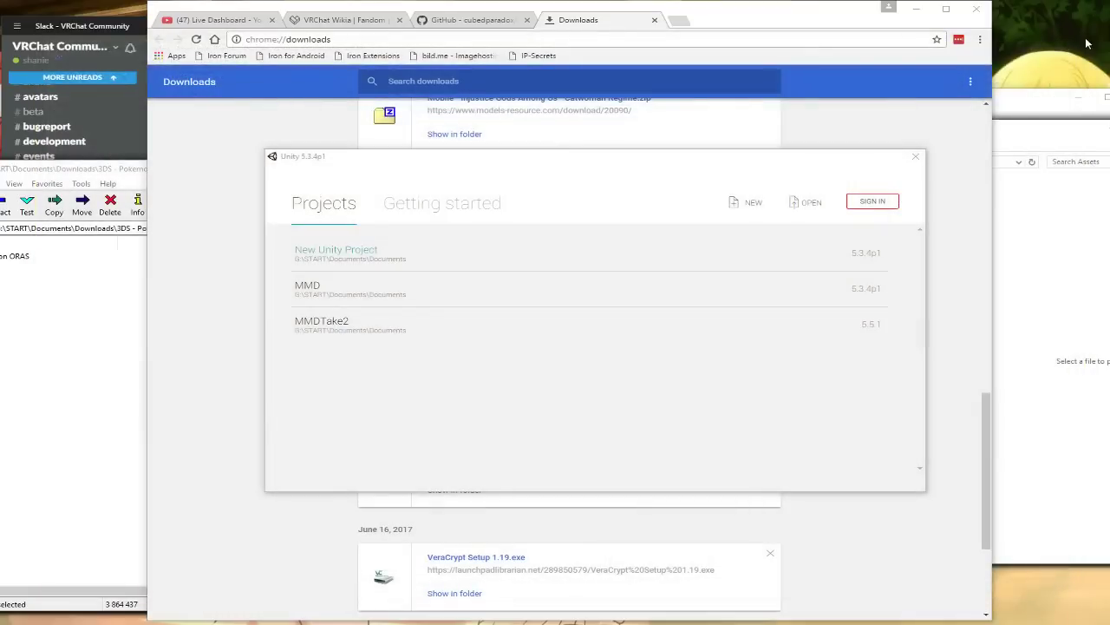
click(323, 249)
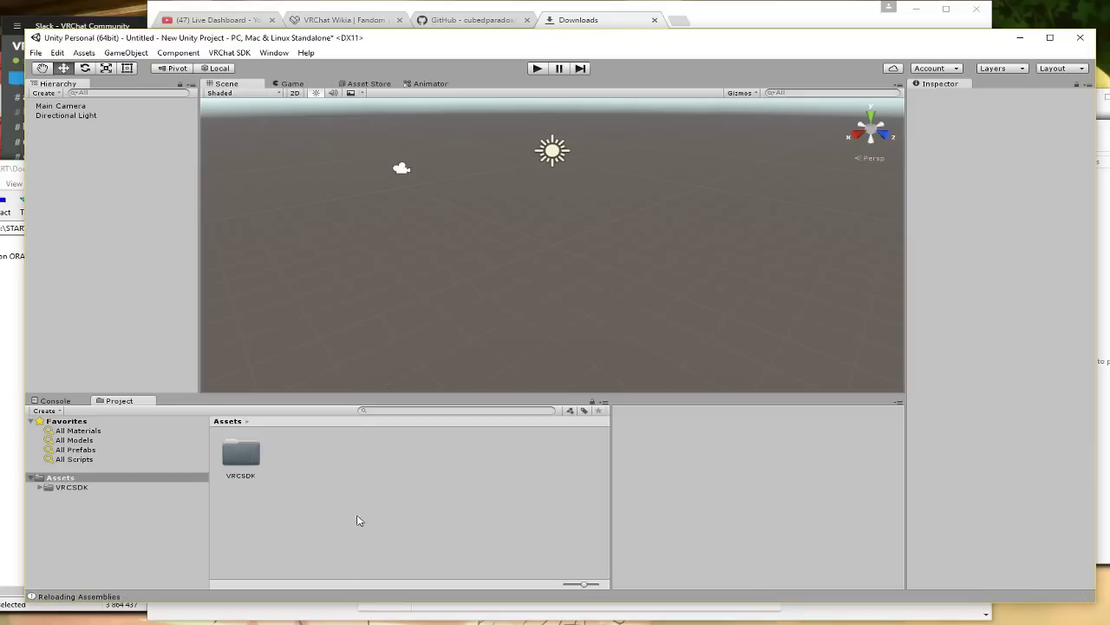
- Check the imported VRCSDK folder's contents, then return to Assets and the VRChat Wiki page
click(239, 466)
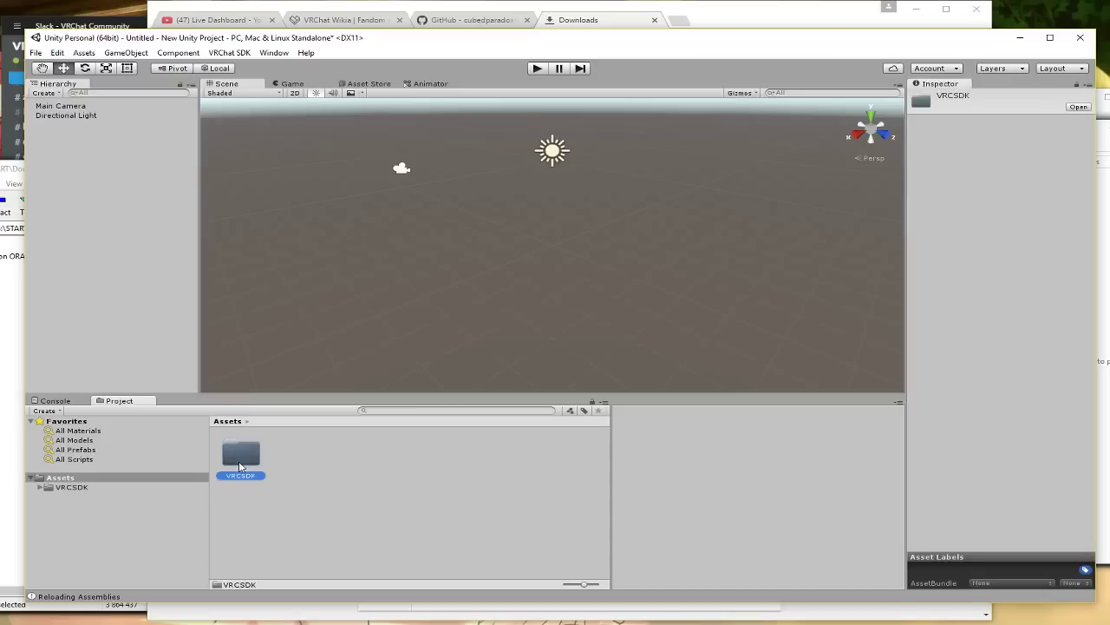
double_click(251, 463)
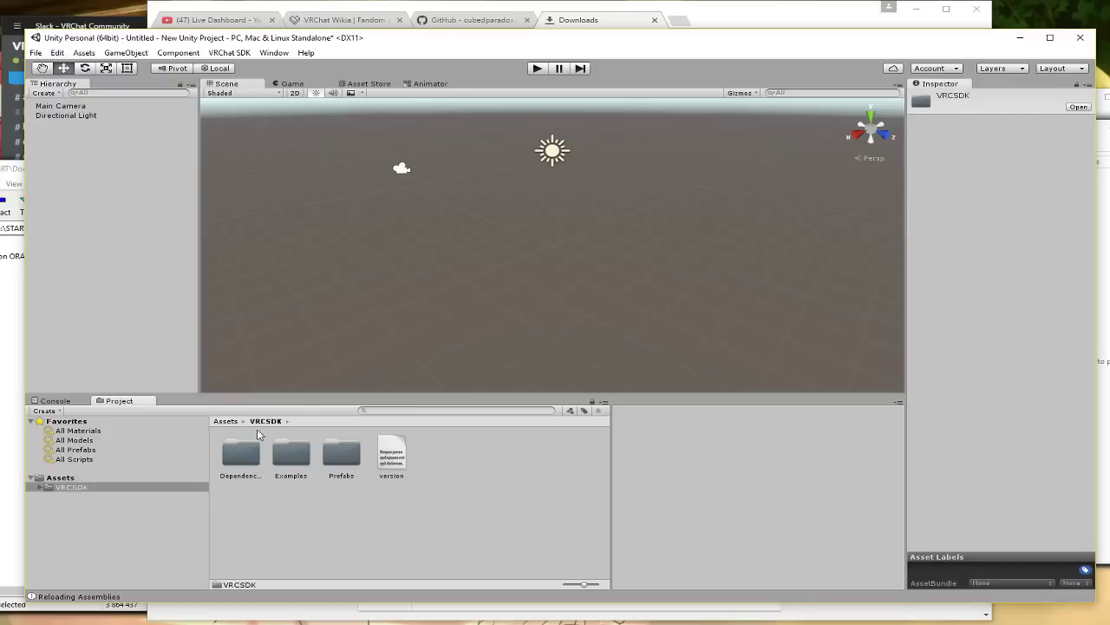
click(85, 478)
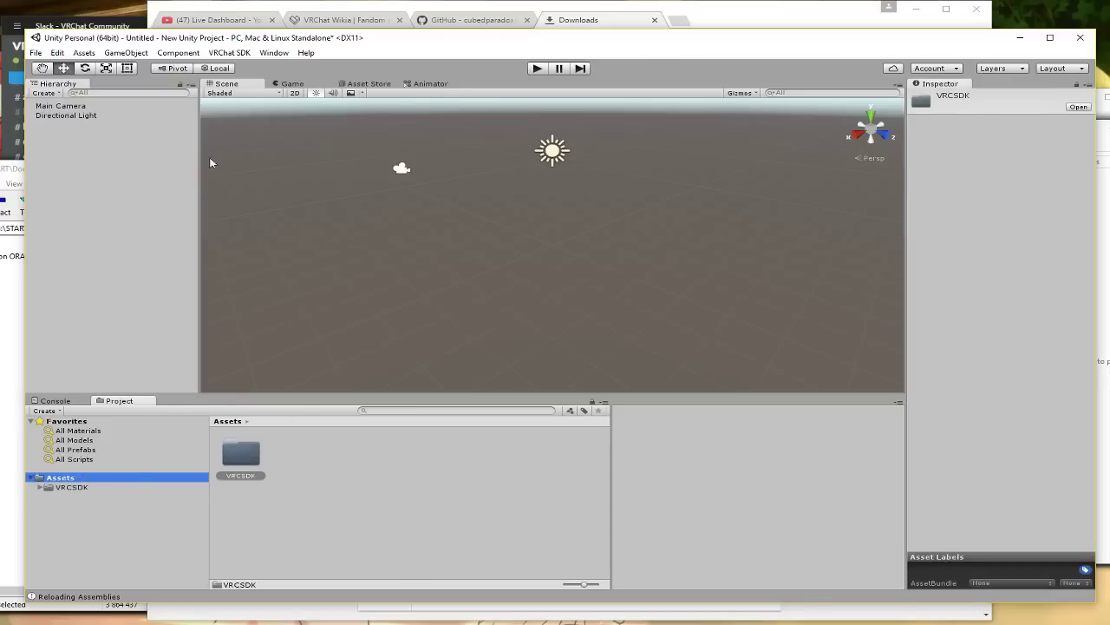
click(319, 25)
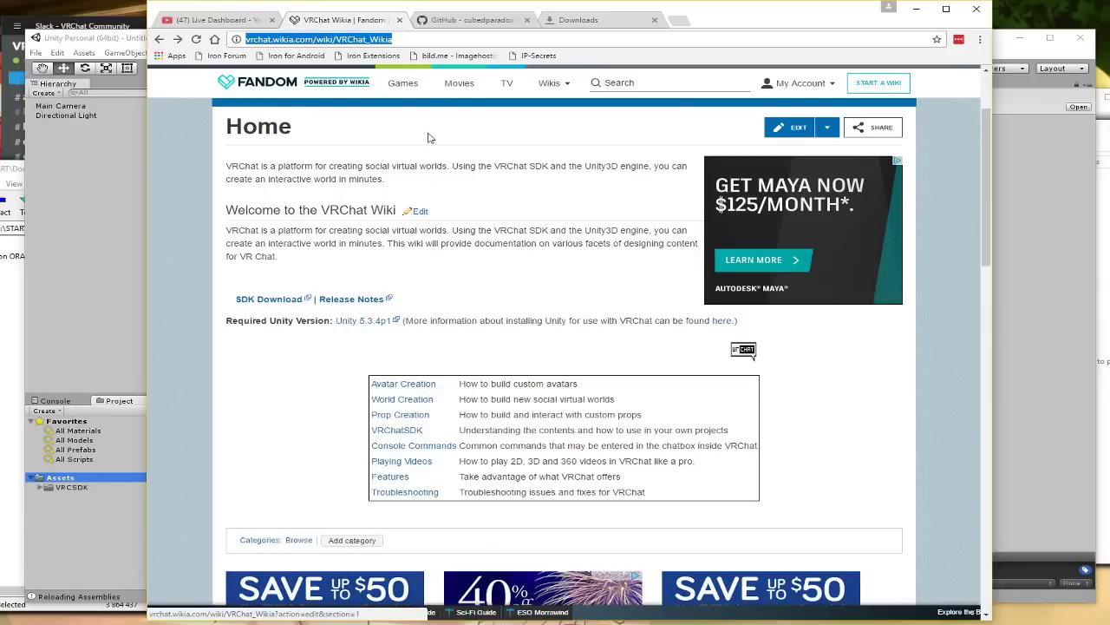
- Download the Cubeds-Unity-Shaders repository from GitHub as a ZIP
click(460, 27)
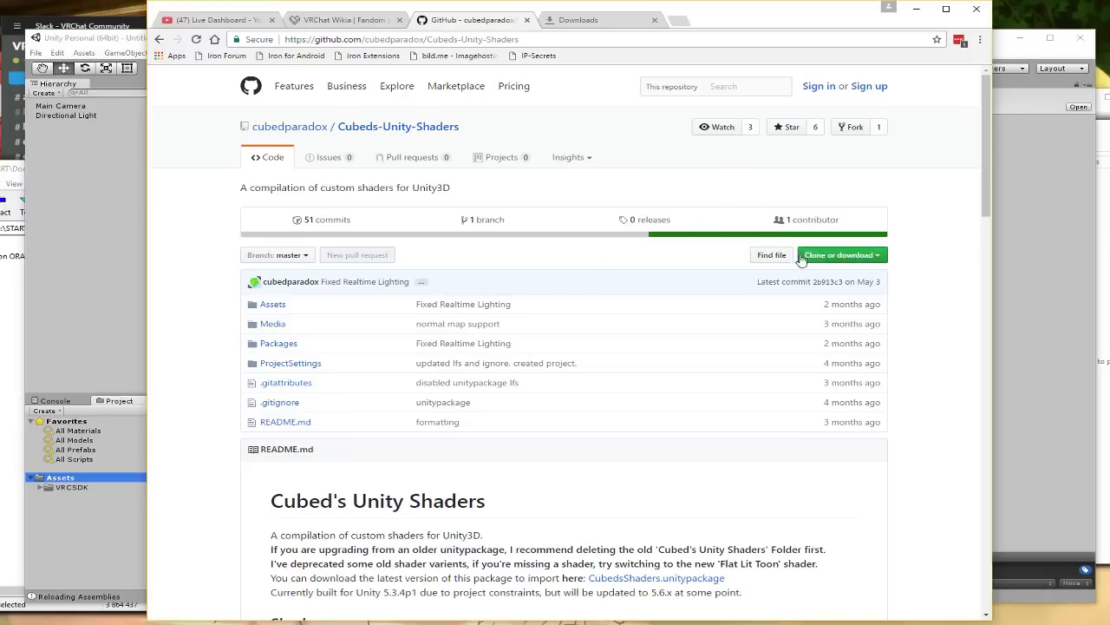
click(863, 255)
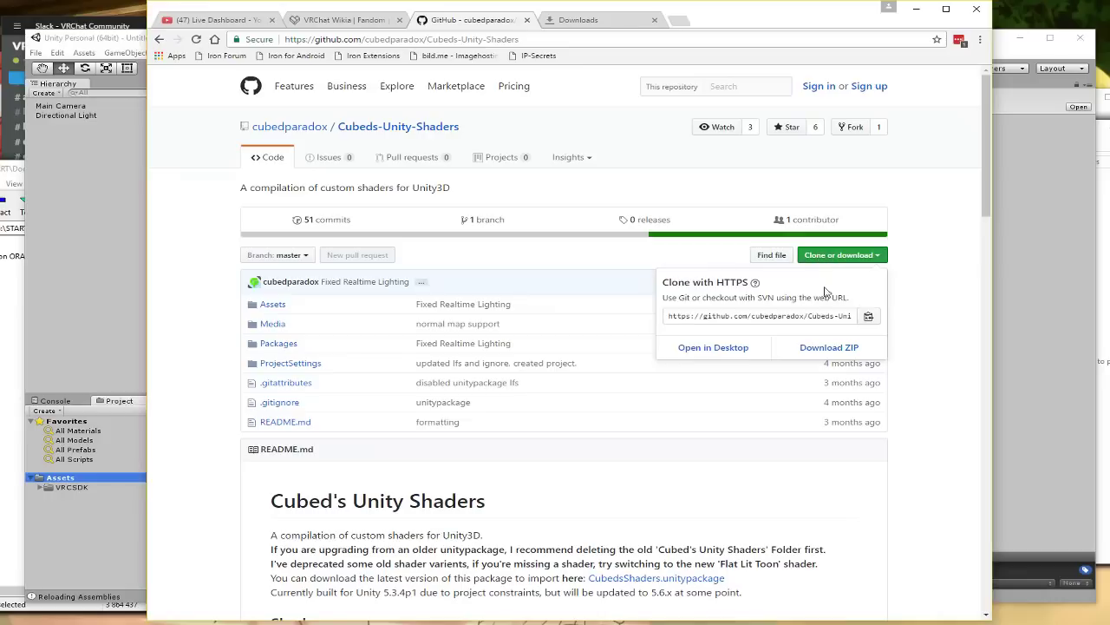
click(815, 350)
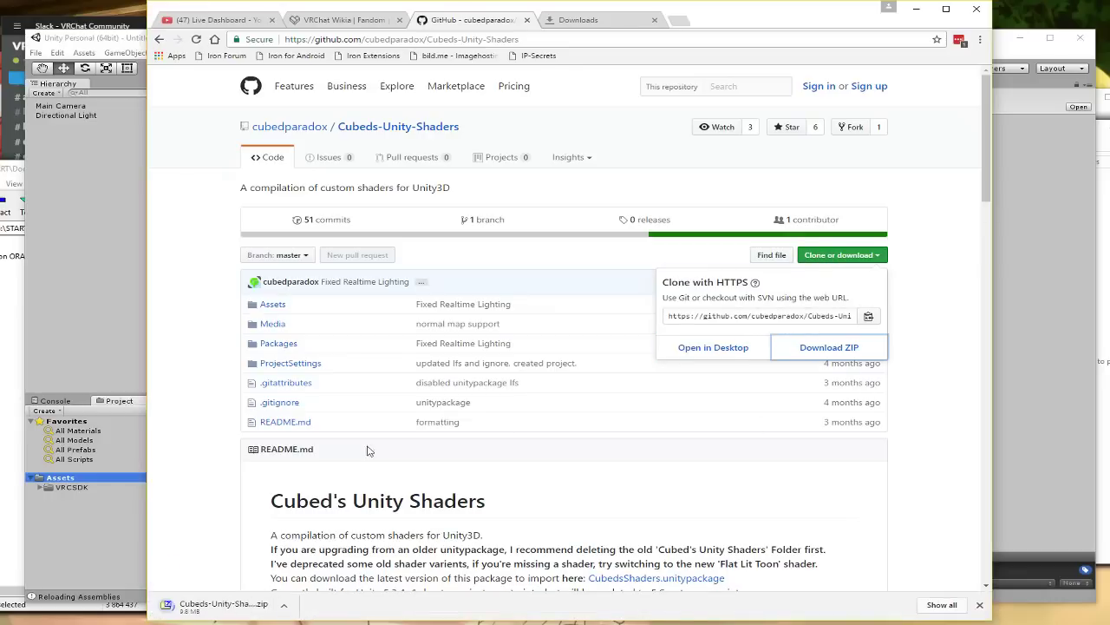
- Open the project's Assets folder in File Explorer and the downloaded shaders ZIP archive
right_click(61, 480)
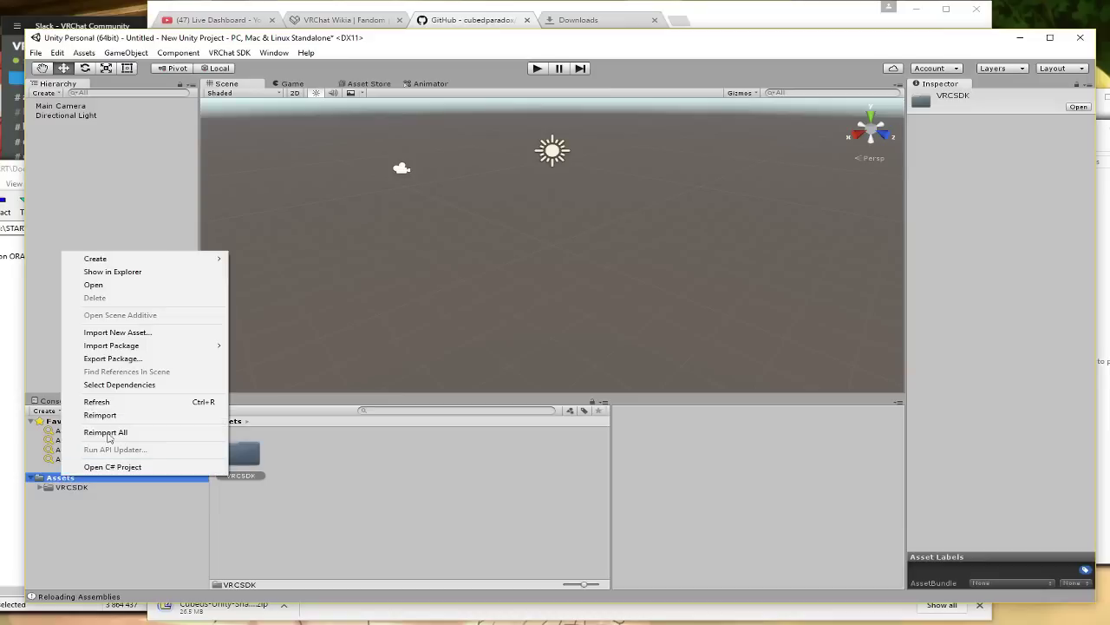
click(121, 273)
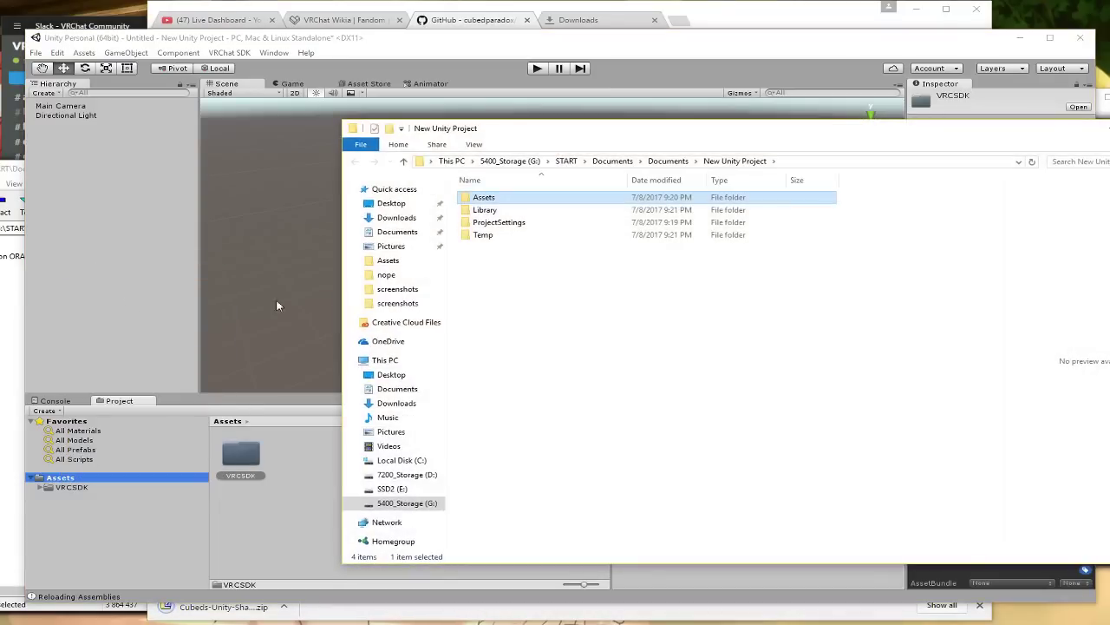
double_click(483, 197)
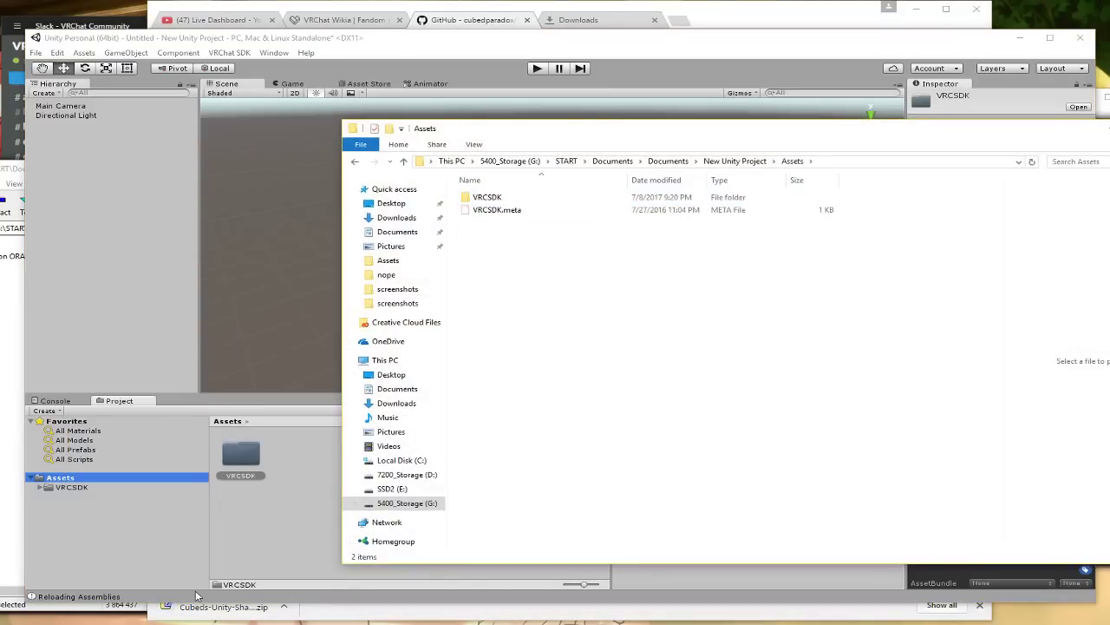
click(282, 611)
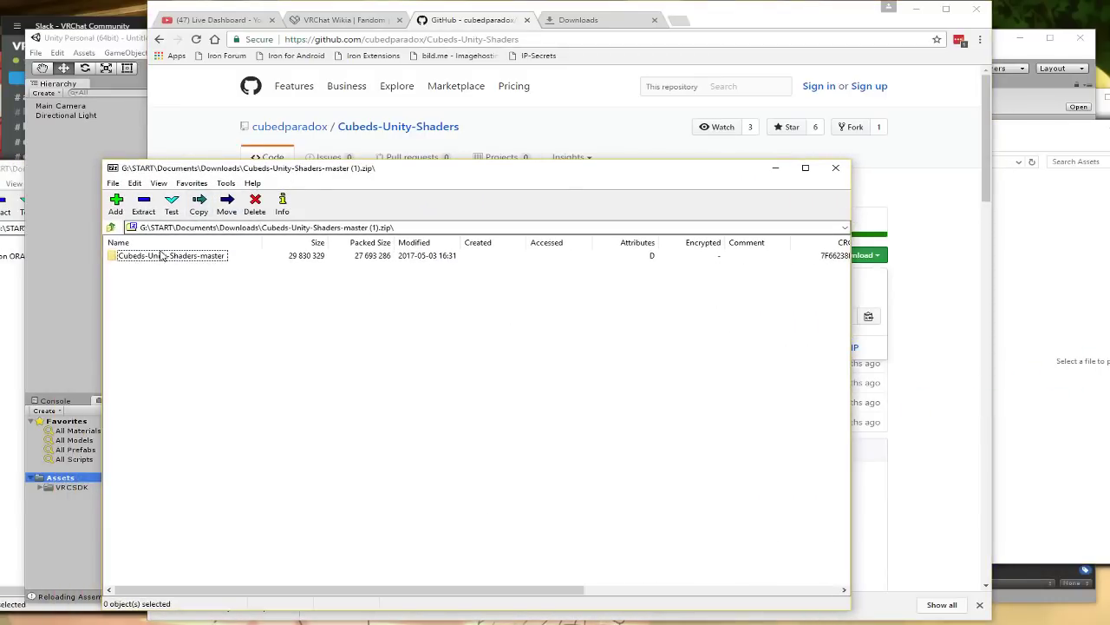
- Drag Cubed's Unity Shaders from the archive's Cubeds-Unity-Shaders-master\Assets into the project's Assets folder
double_click(163, 256)
double_click(161, 256)
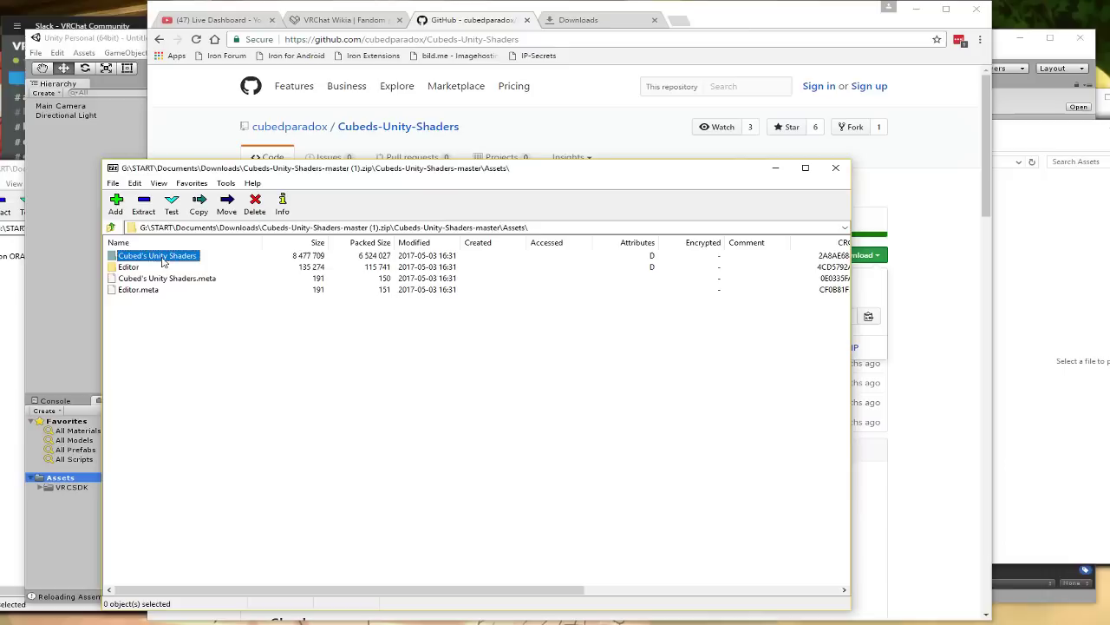
double_click(161, 259)
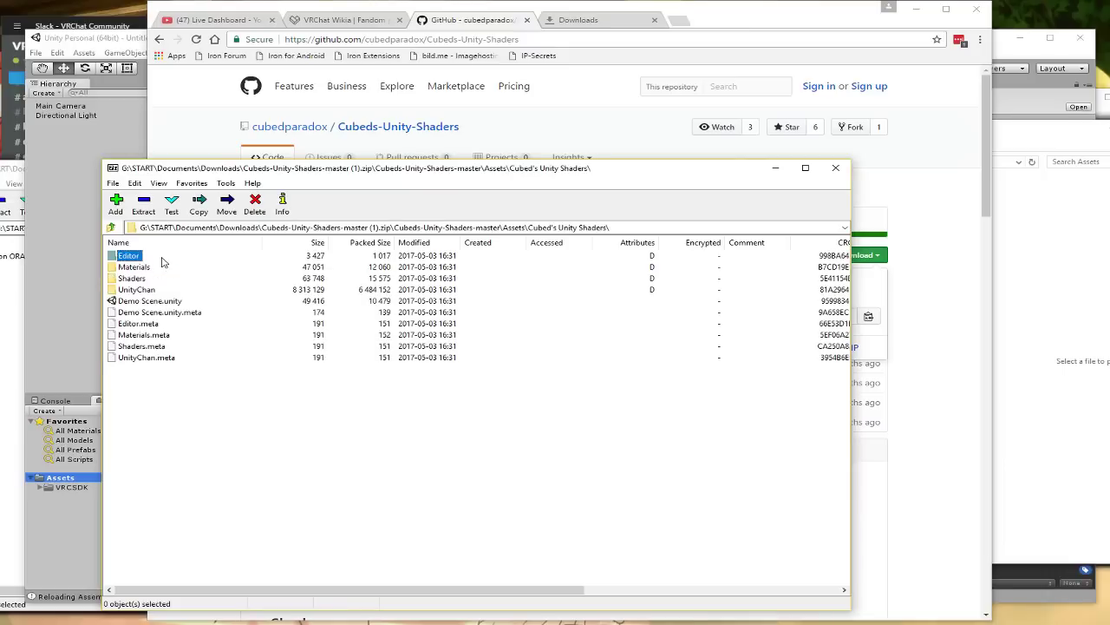
click(111, 227)
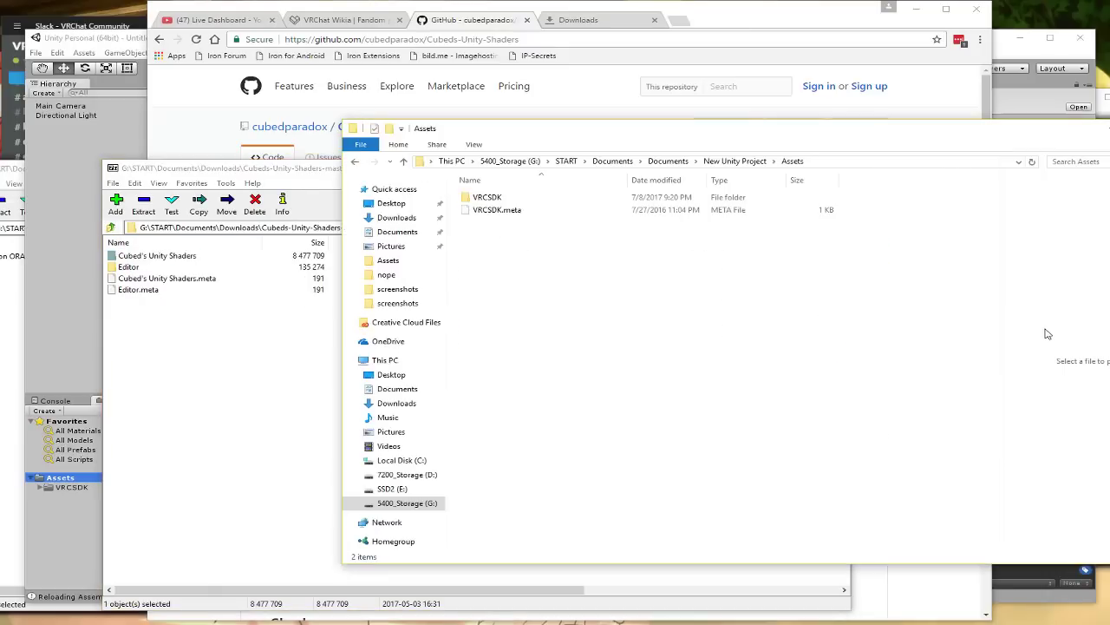
drag(169, 257, 899, 316)
key(alt+Tab)
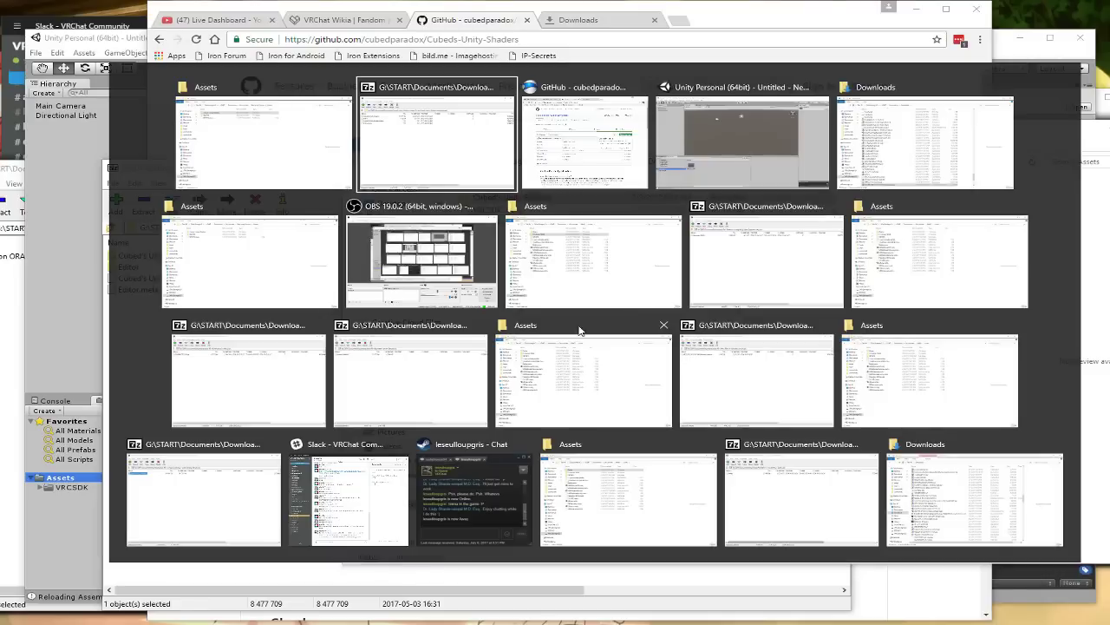
key(Escape)
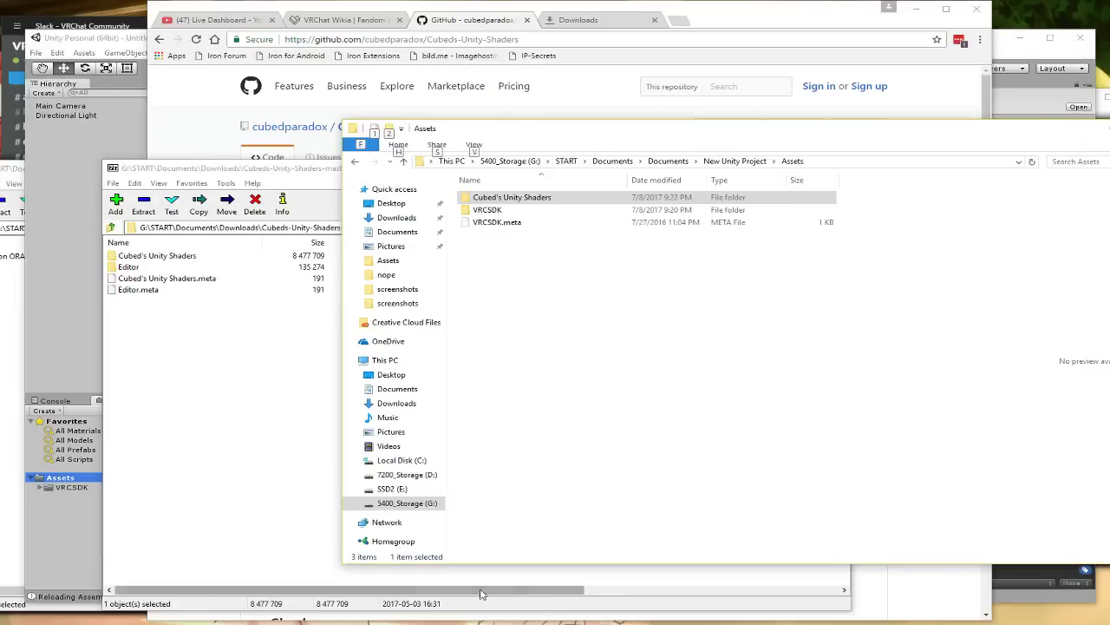
click(167, 456)
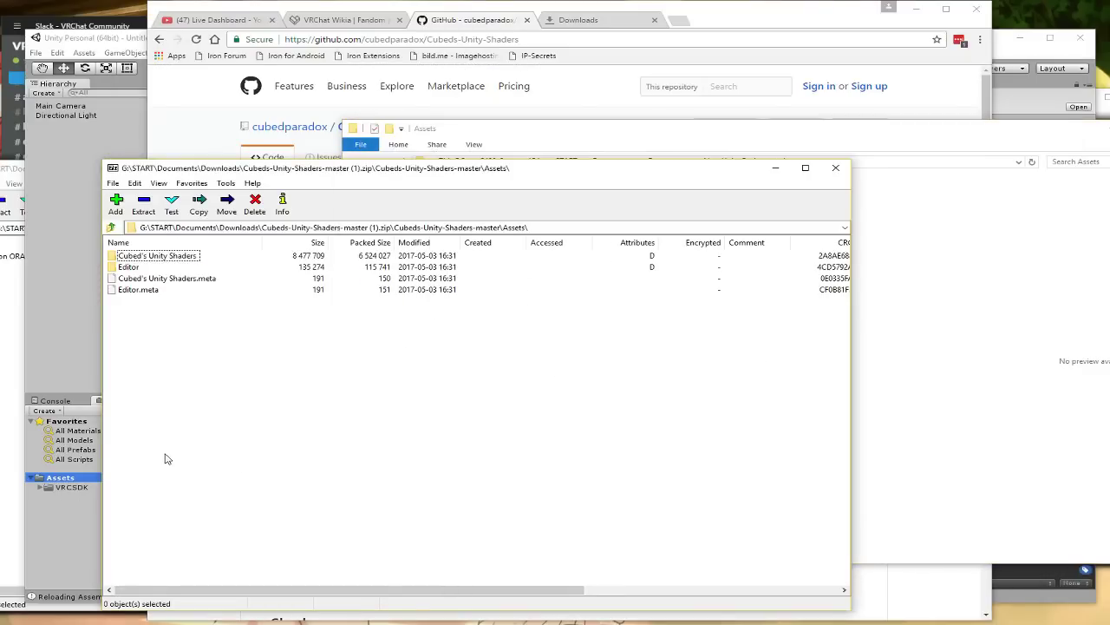
click(889, 363)
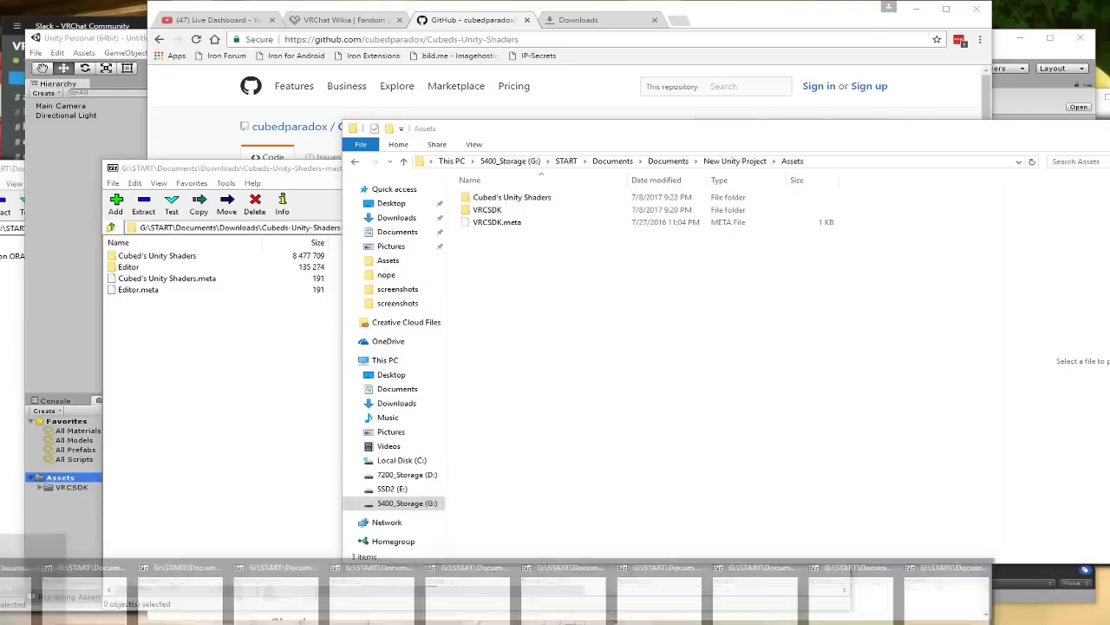
- Close the Cubeds-Unity-Shaders archive and arrange the Pokemon archive beside File Explorer
mouse_move(276, 594)
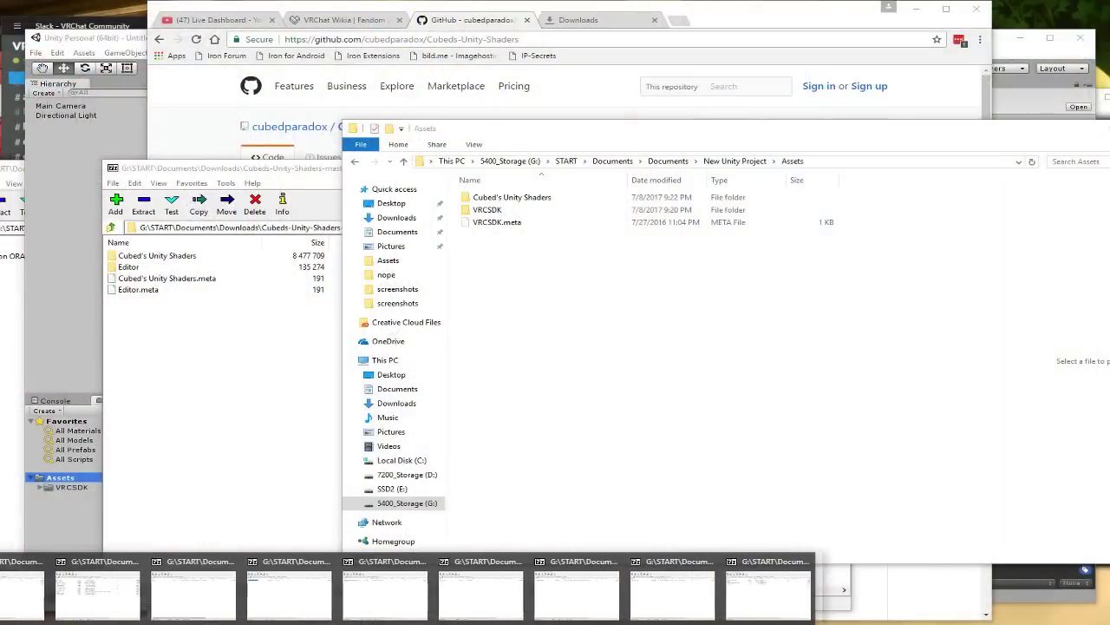
click(43, 594)
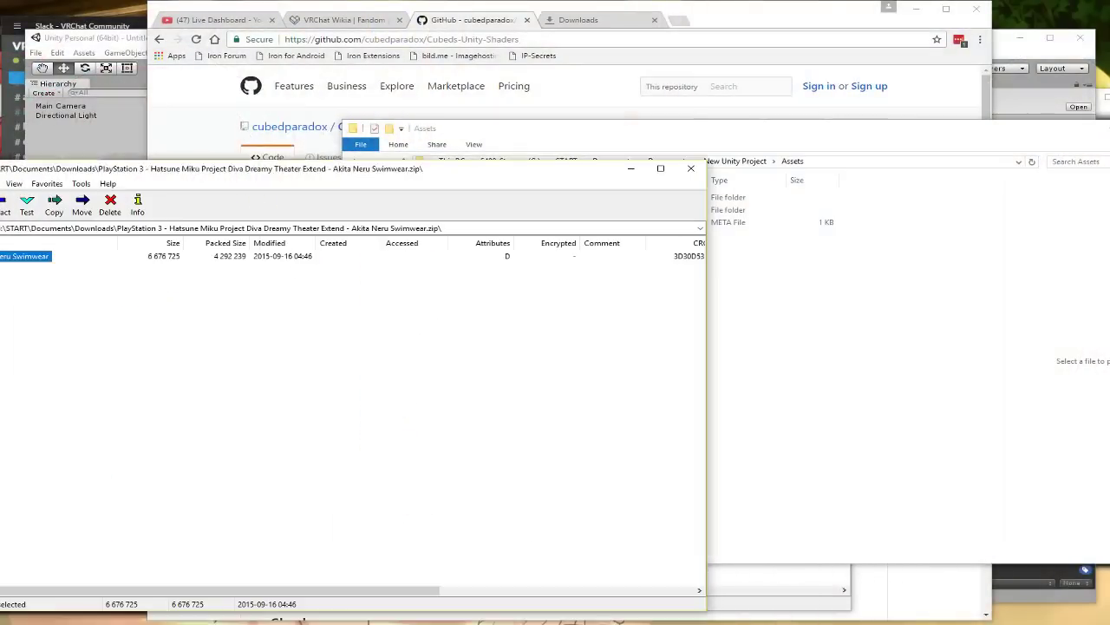
mouse_move(454, 599)
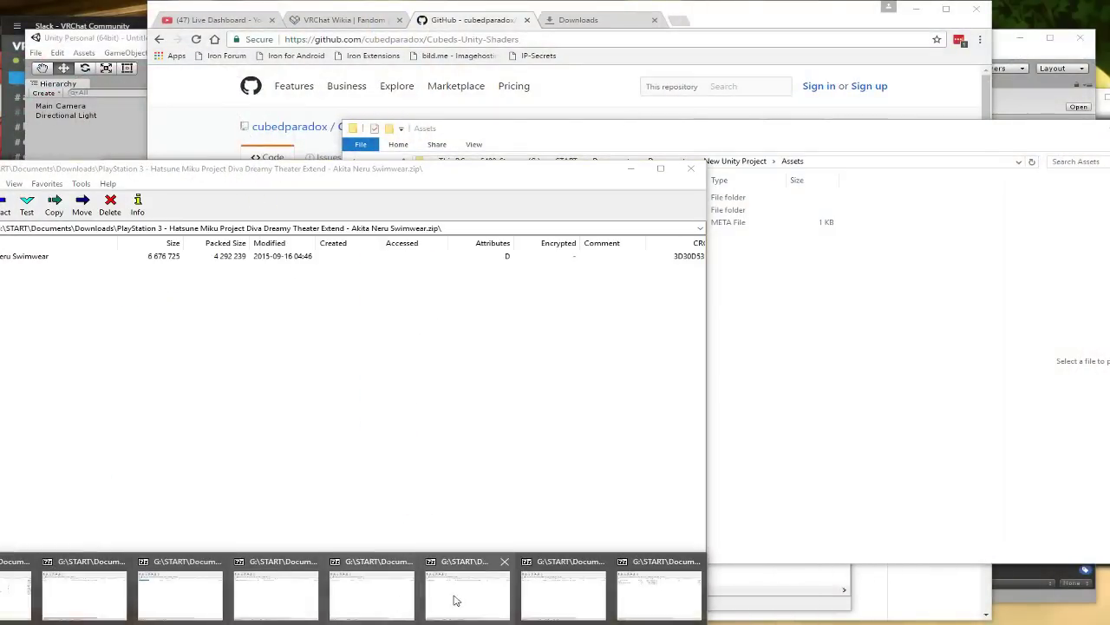
click(528, 599)
drag(475, 171, 311, 171)
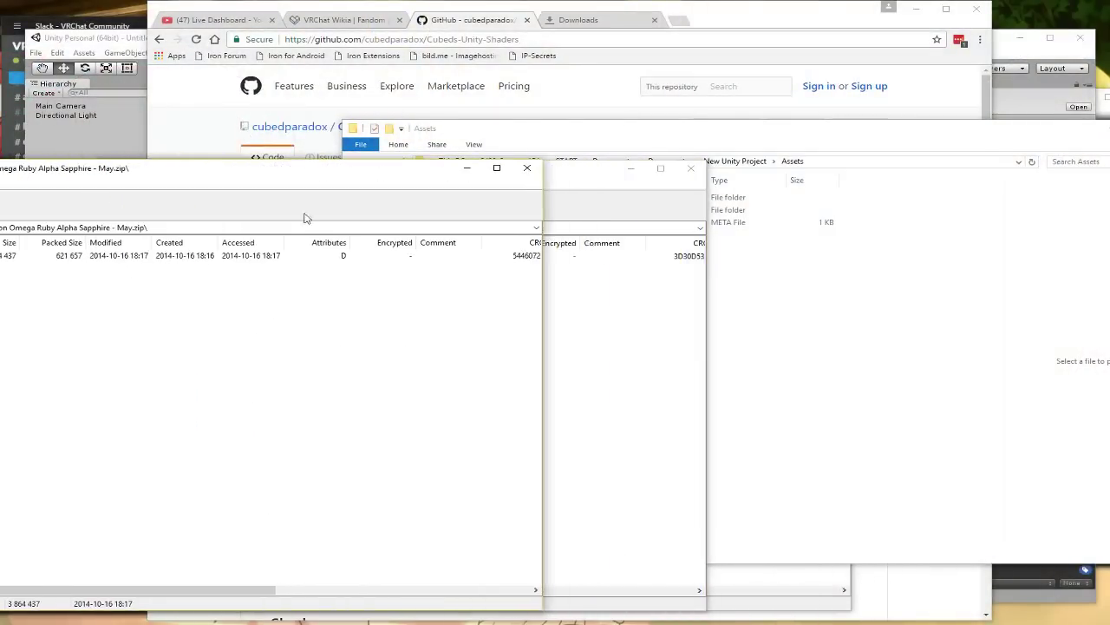
click(692, 170)
click(660, 121)
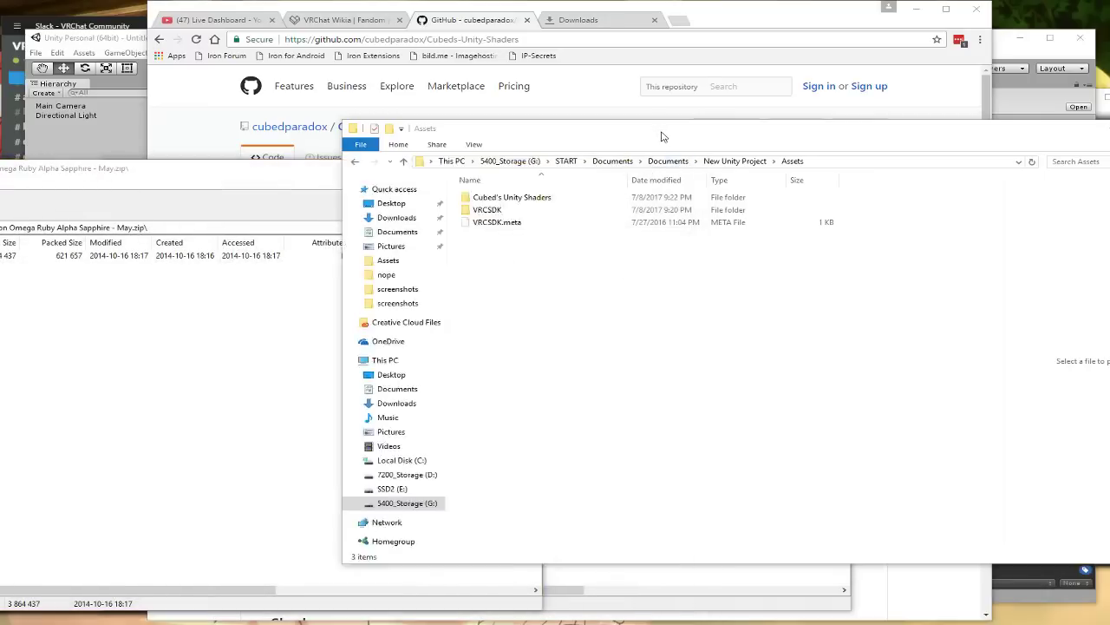
drag(659, 122, 776, 284)
click(831, 170)
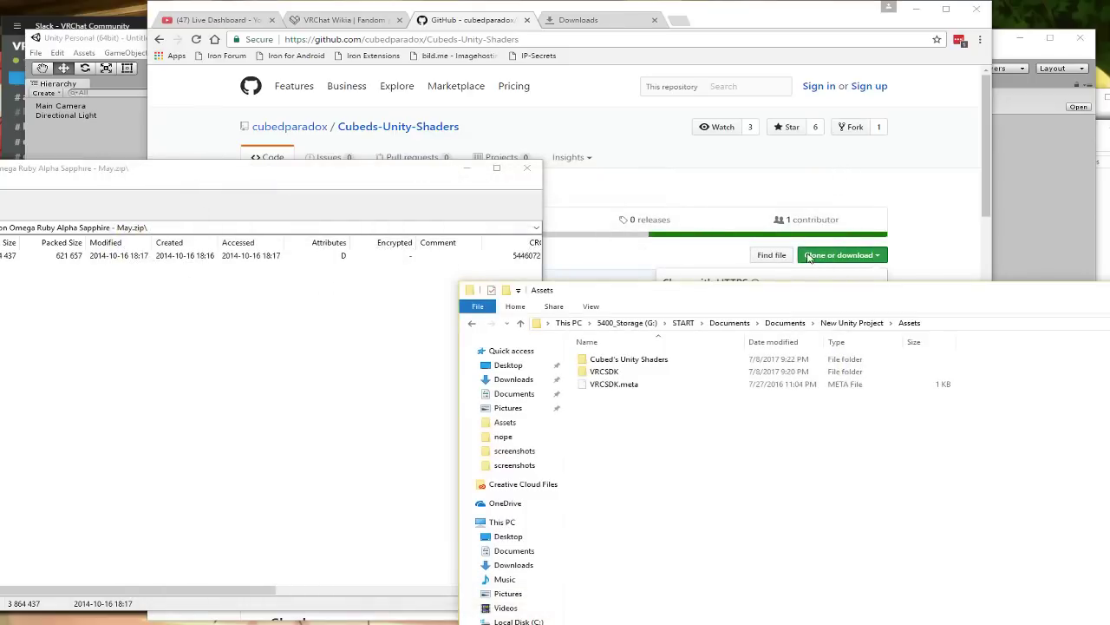
drag(1000, 297, 991, 226)
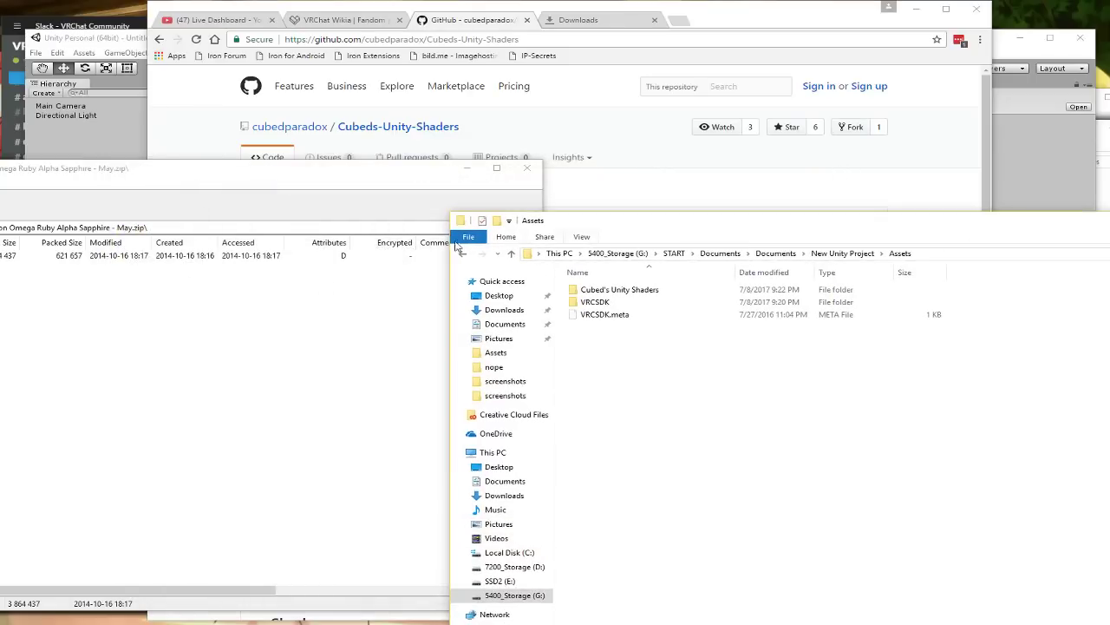
click(321, 347)
drag(4, 167, 171, 166)
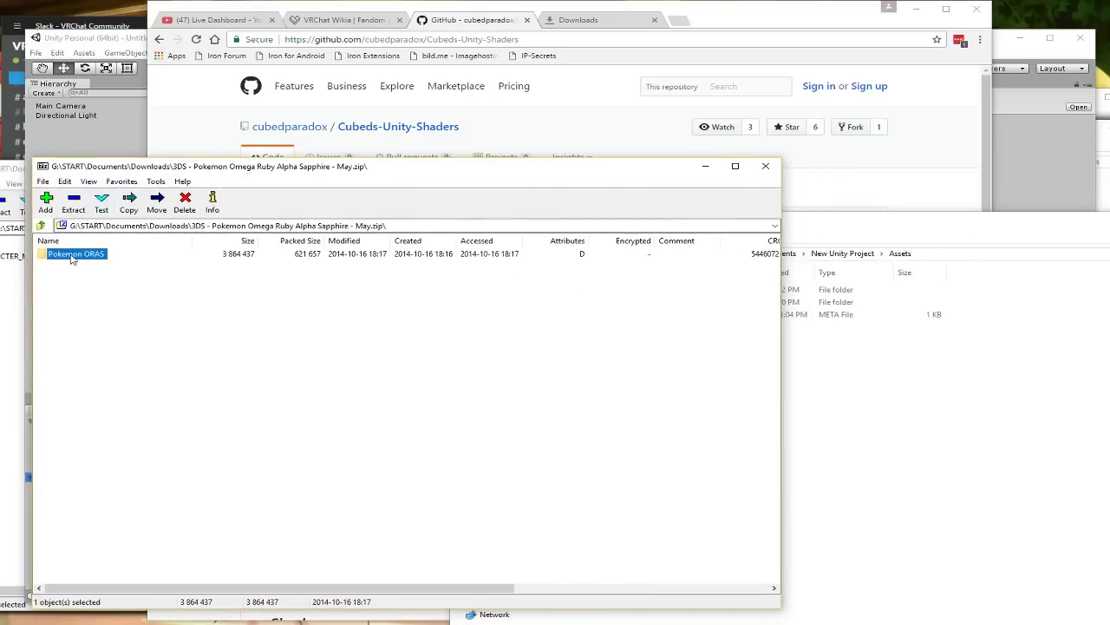
- Copy the May folder from the Pokemon ORAS archive into the project's Assets folder
double_click(71, 253)
double_click(46, 253)
click(40, 225)
drag(43, 256, 422, 266)
drag(422, 266, 942, 426)
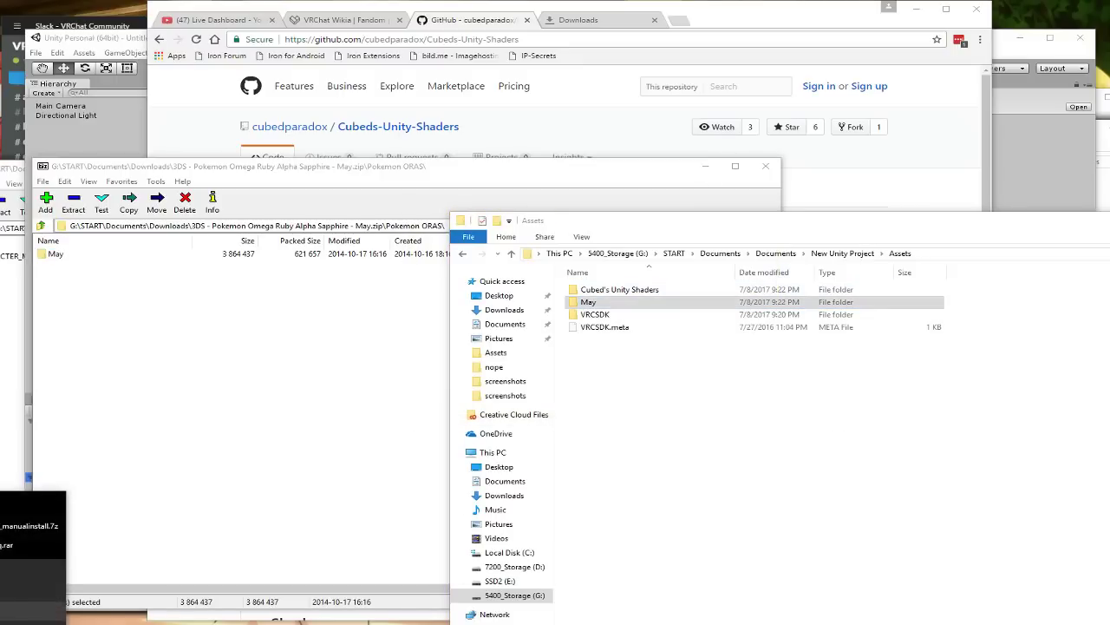
key(alt+F4)
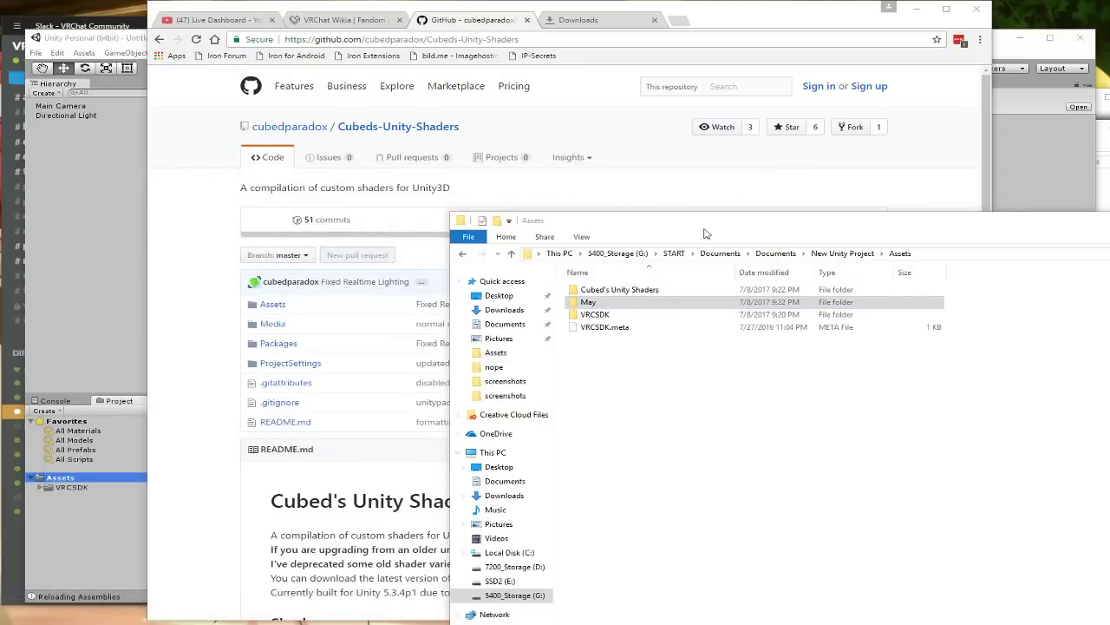
drag(703, 223, 604, 156)
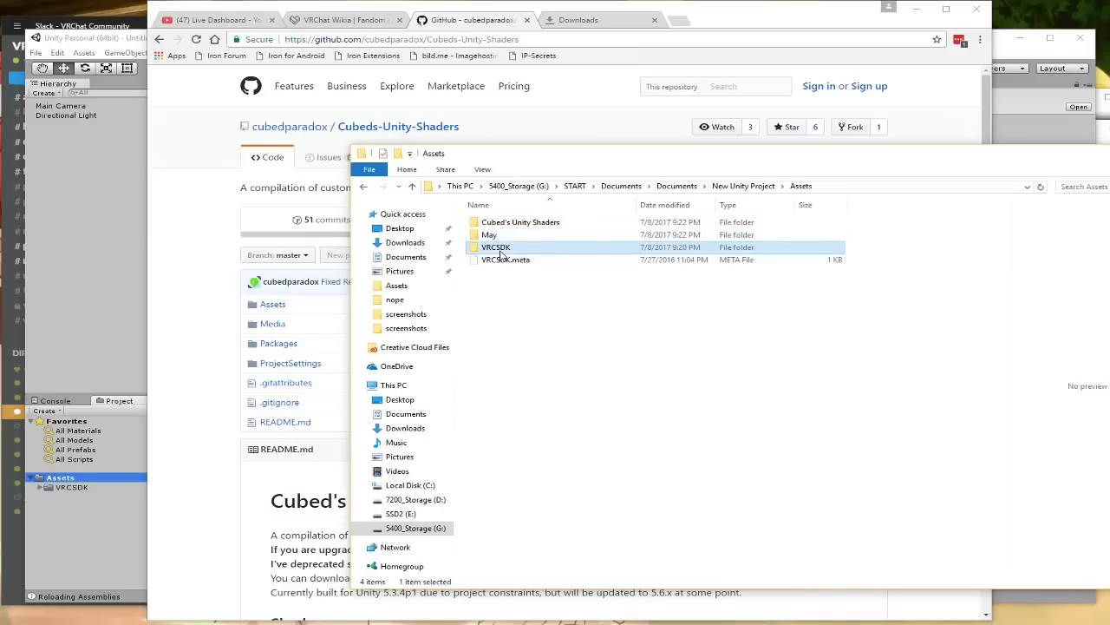
click(493, 227)
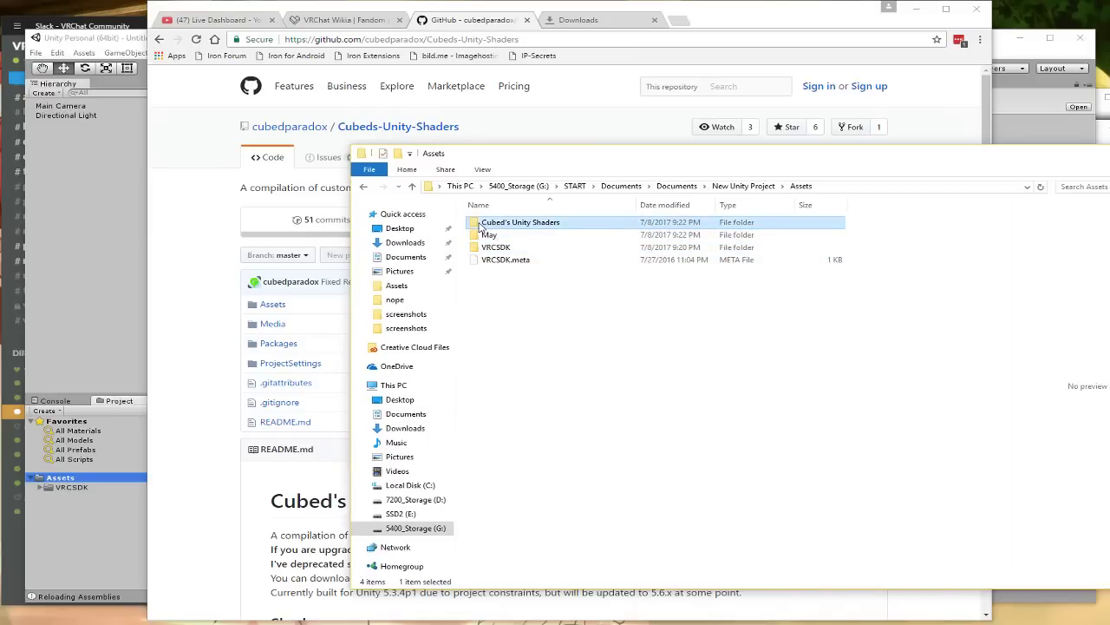
- Open the May folder in Unity and inspect the May model's rsbt0001 mesh sub-asset
click(109, 259)
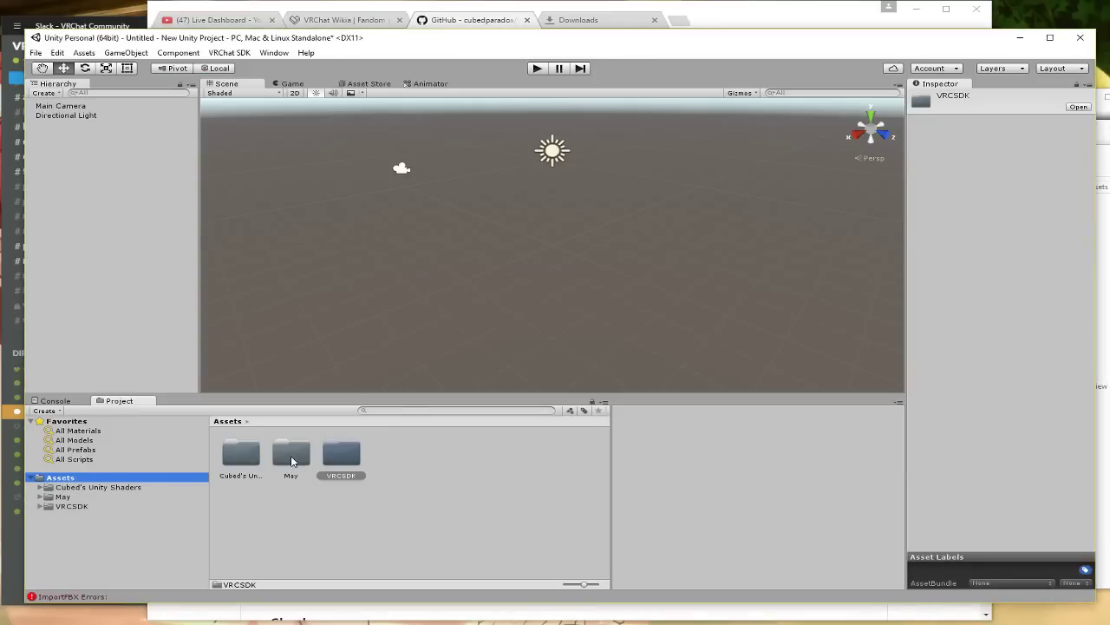
double_click(290, 456)
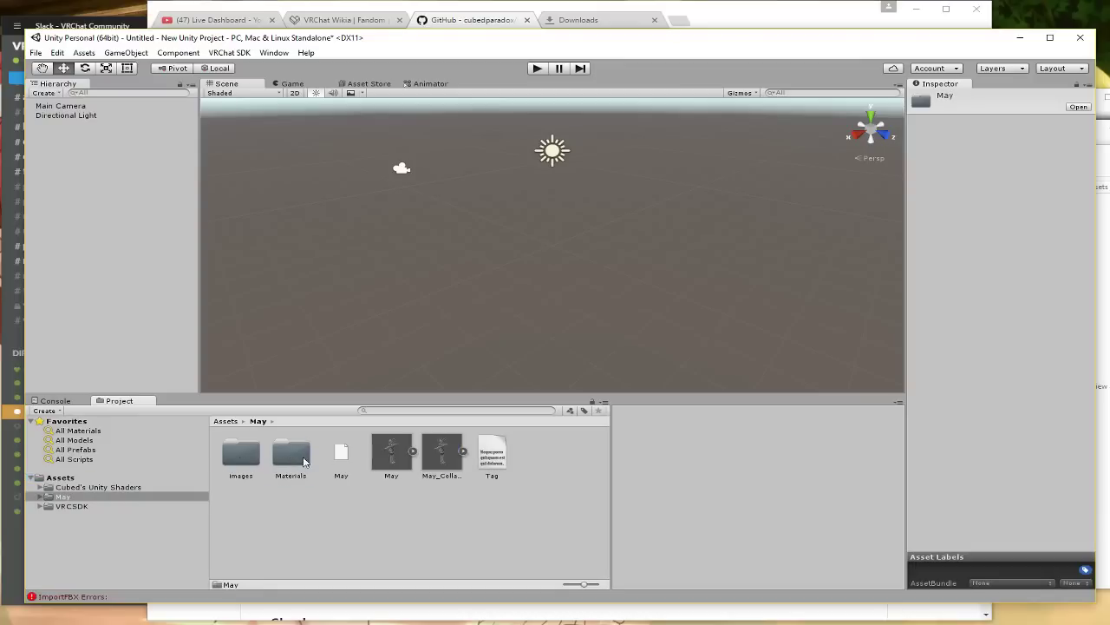
click(381, 458)
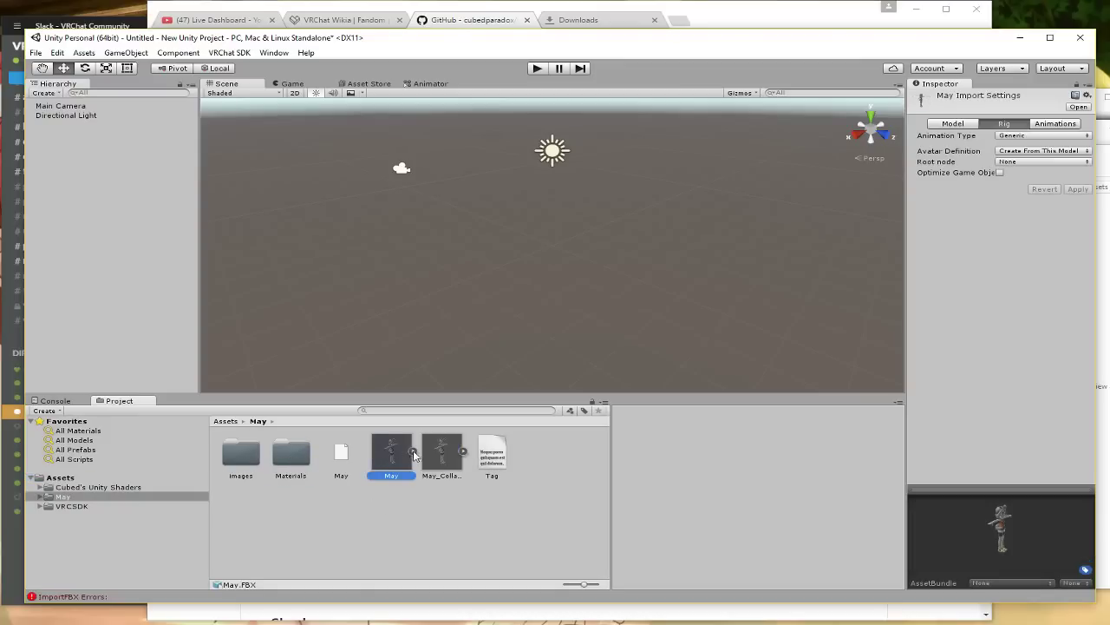
click(415, 451)
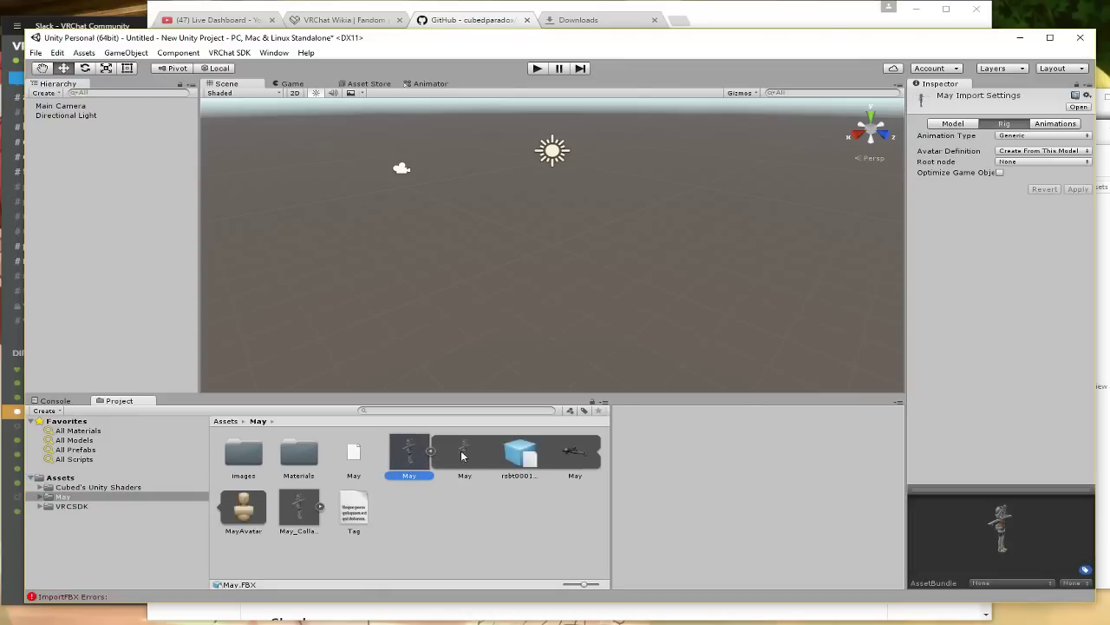
click(520, 454)
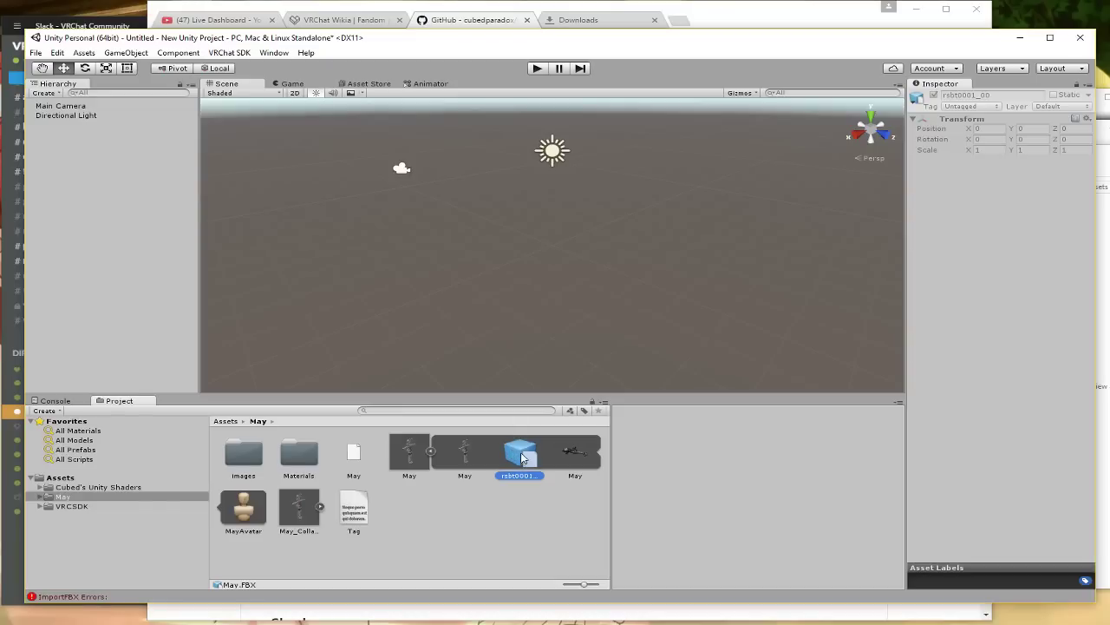
- Inspect the May_Collada model's sub-assets, then select May.FBX to view its Generic rig settings
click(320, 508)
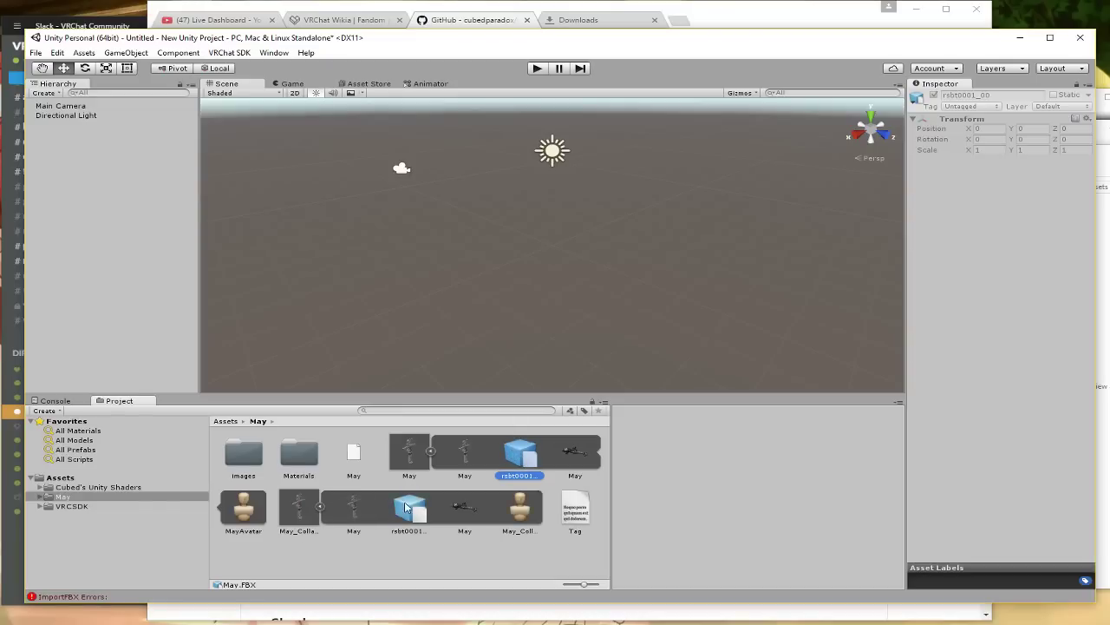
click(353, 506)
click(464, 507)
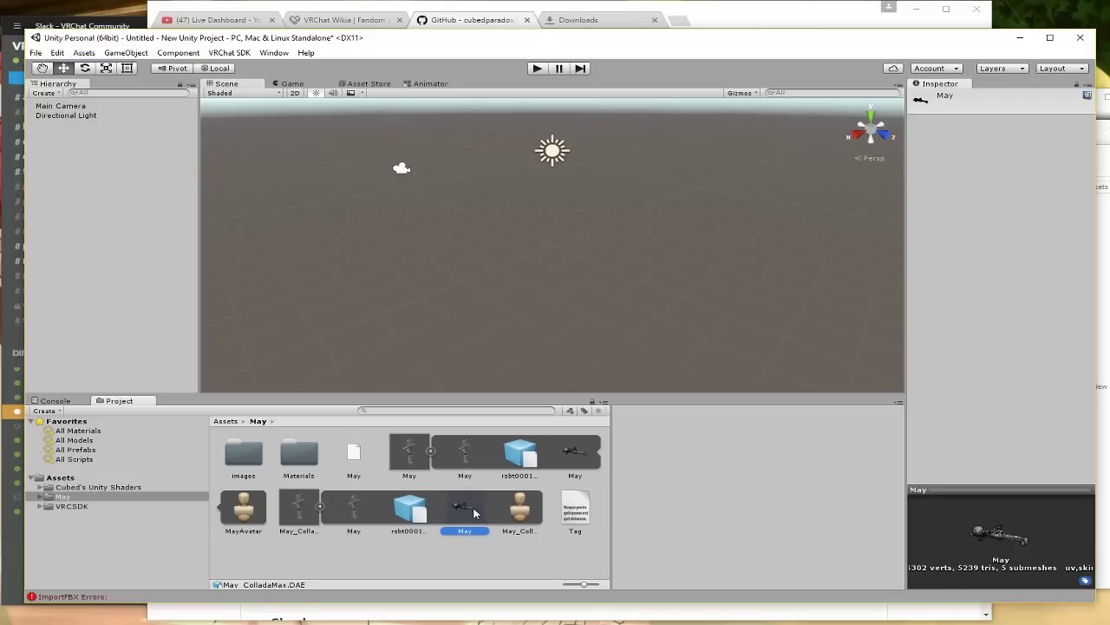
click(320, 508)
click(407, 451)
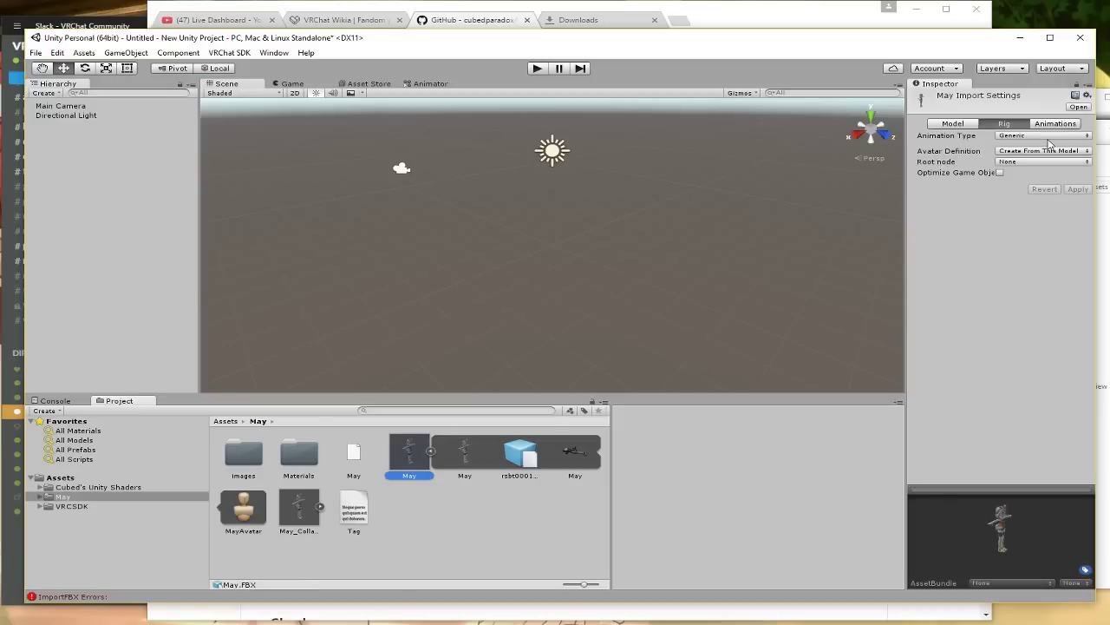
- Switch May.FBX's rig Animation Type to Humanoid and apply the import settings
click(1019, 138)
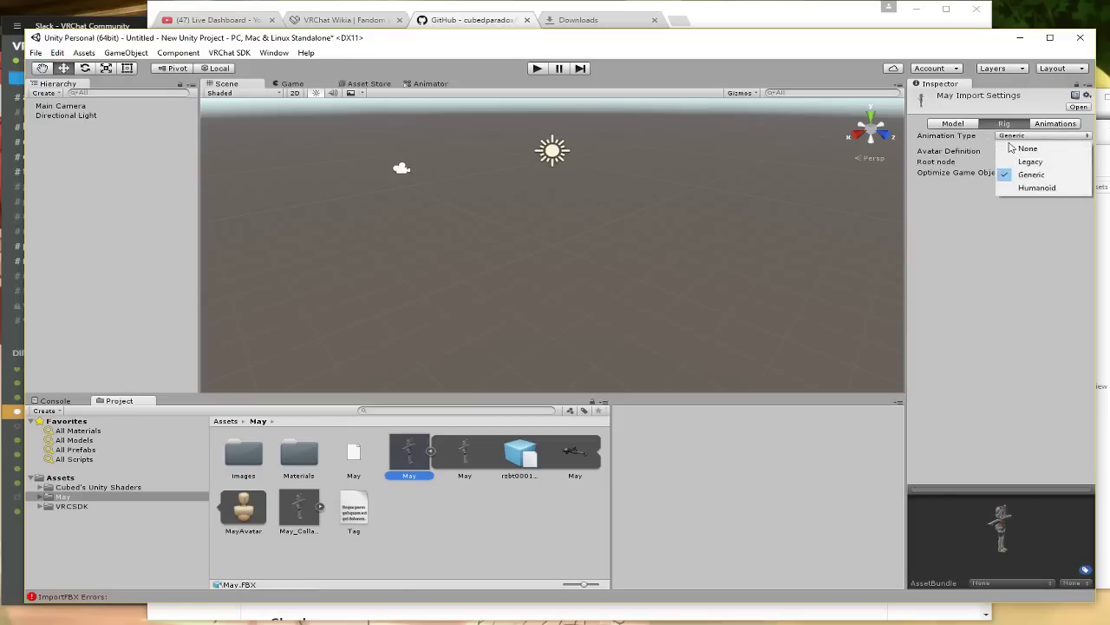
click(1020, 189)
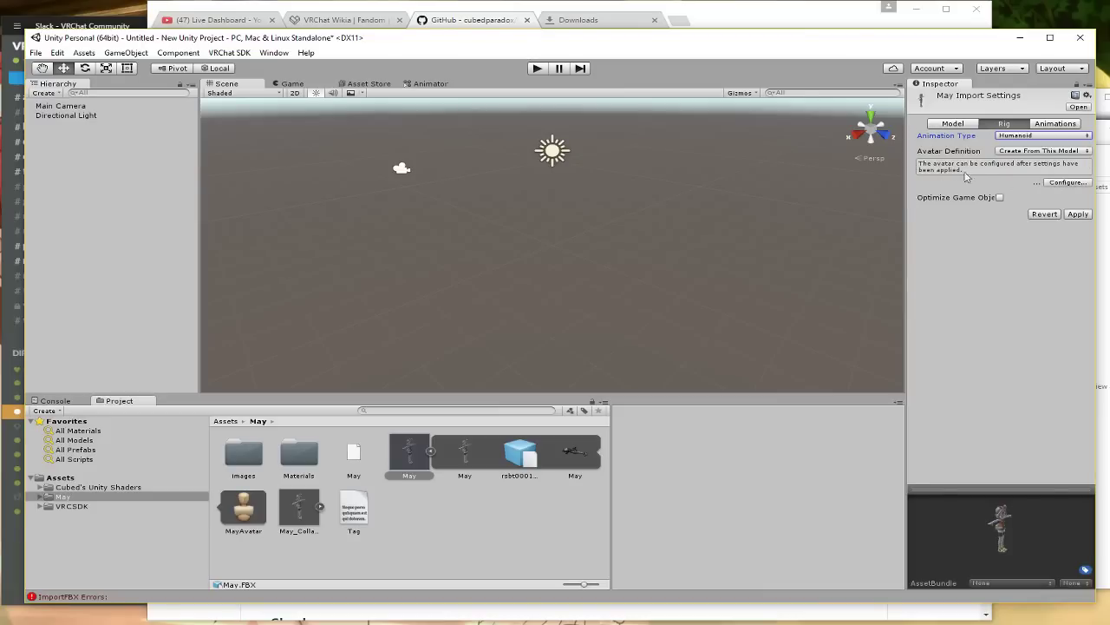
click(1079, 214)
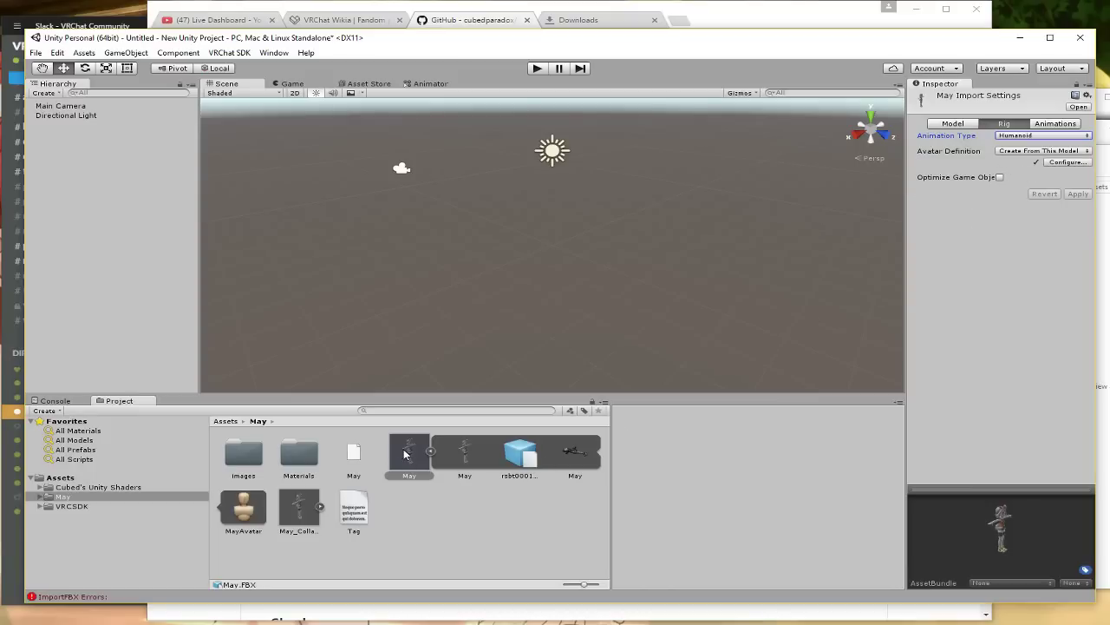
- Drag the May model into the scene and frame her in Front view
drag(408, 451, 95, 174)
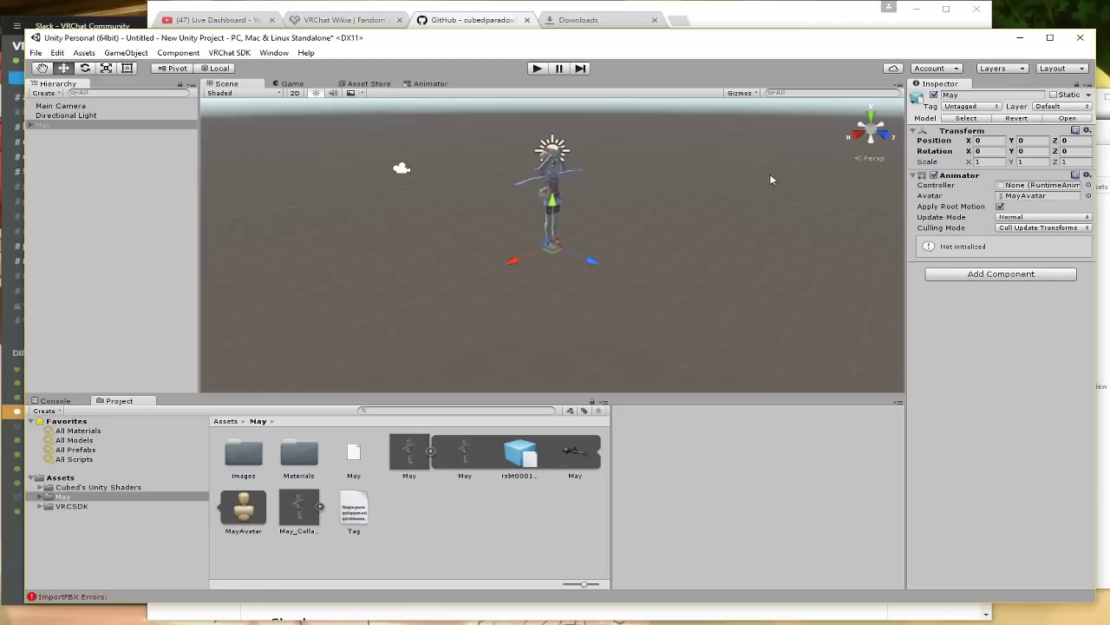
middle_drag(774, 182, 754, 204)
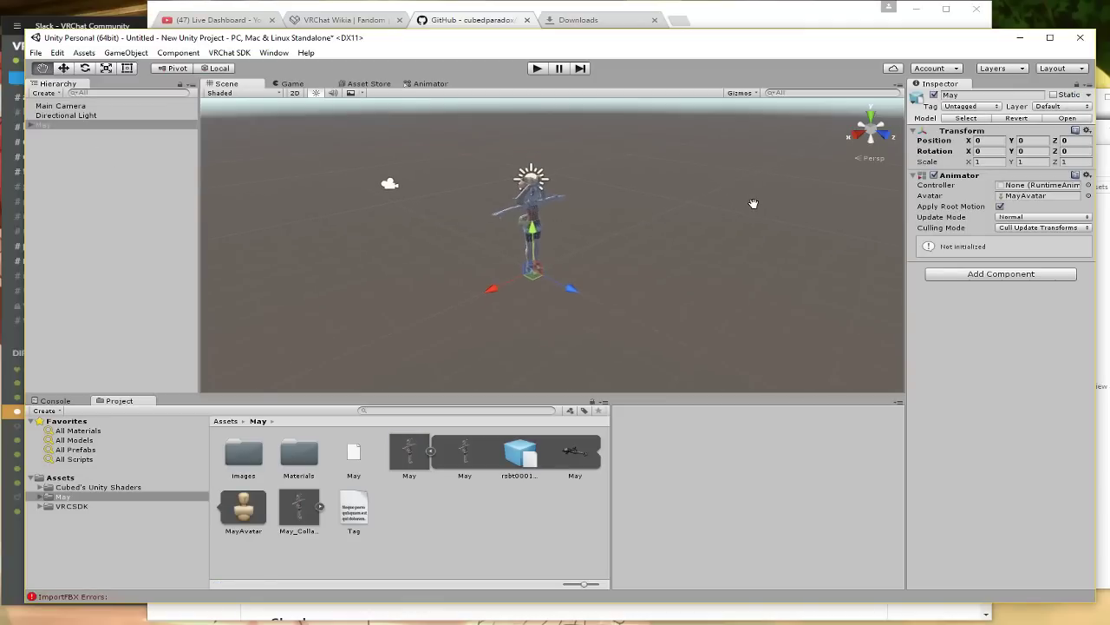
click(859, 137)
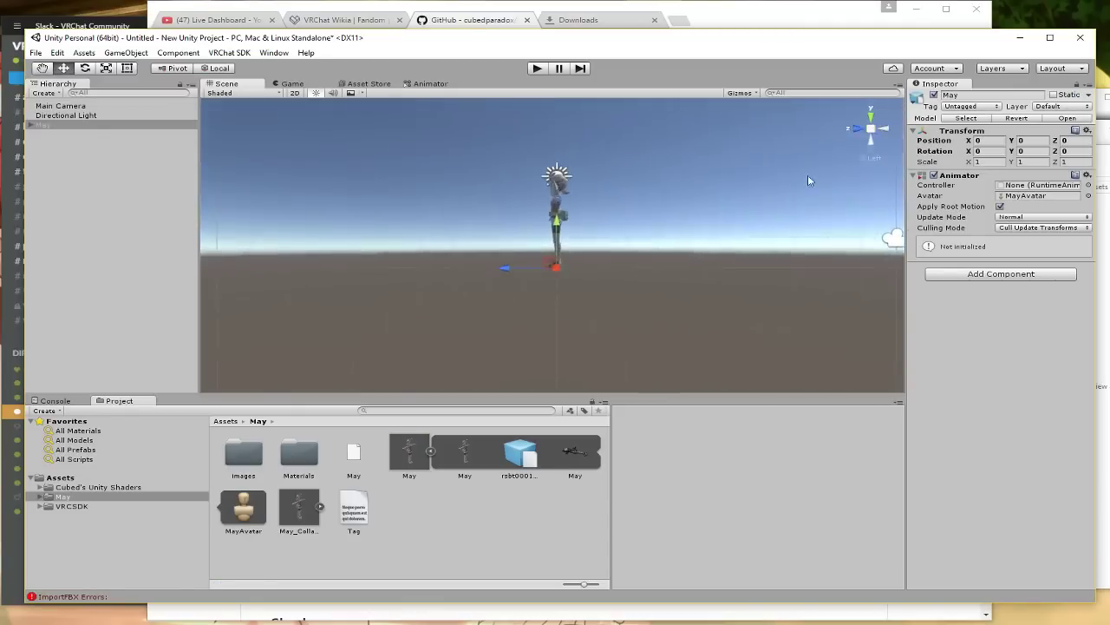
click(857, 128)
scroll(655, 146, up, 4)
scroll(682, 166, up, 3)
- Move the Directional Light up and to the left, away from May
click(684, 163)
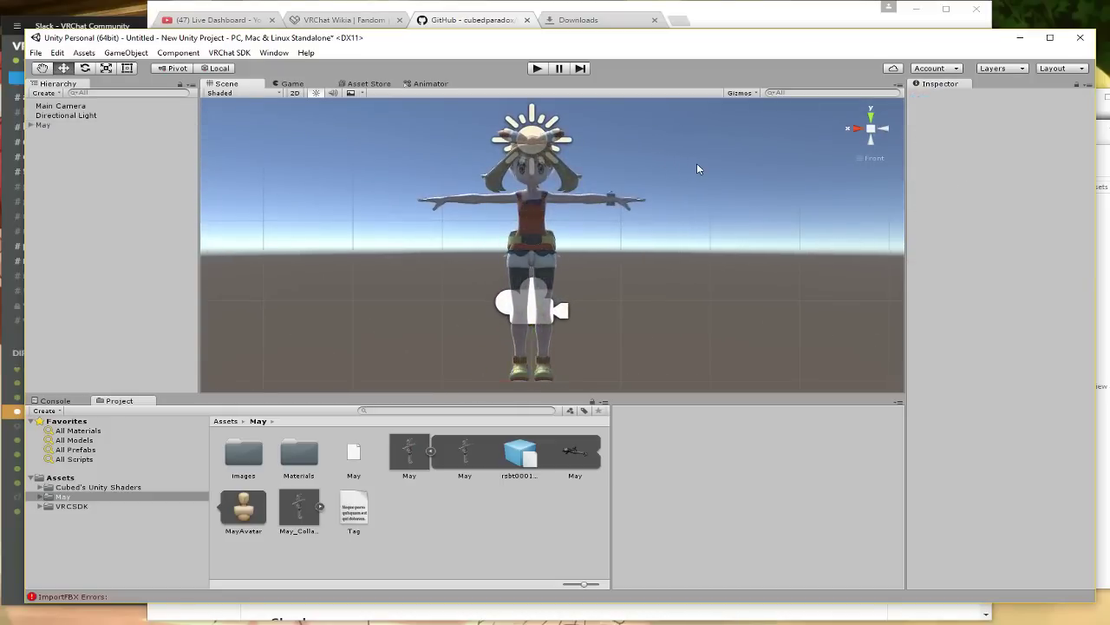
click(533, 124)
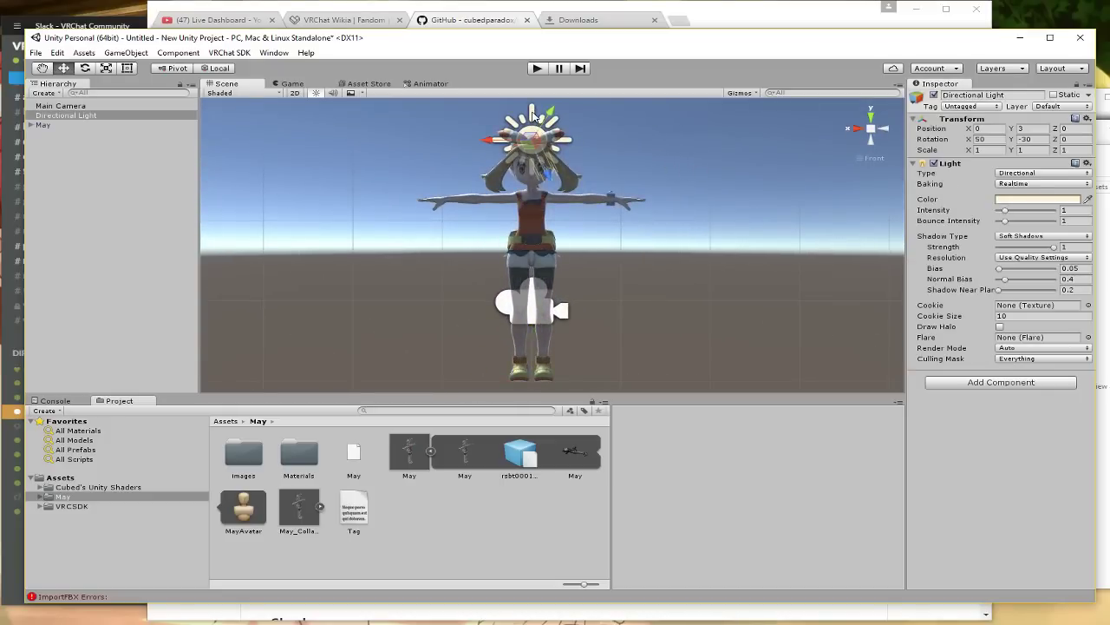
drag(538, 143, 285, 143)
- Delete the Main Camera from the scene
click(497, 306)
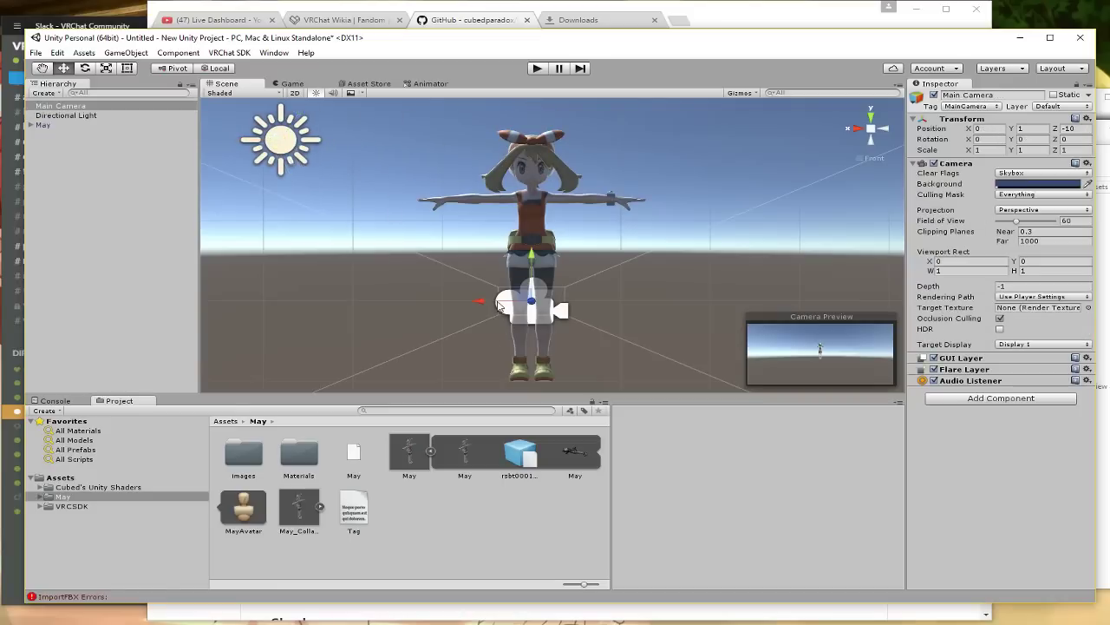
key(Delete)
click(257, 127)
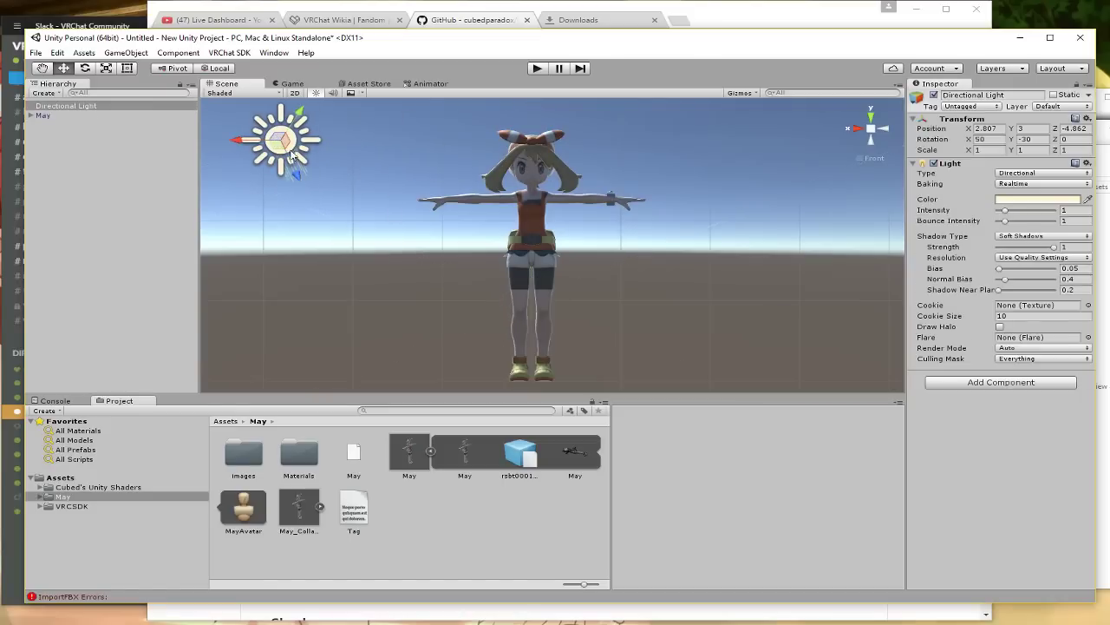
click(348, 316)
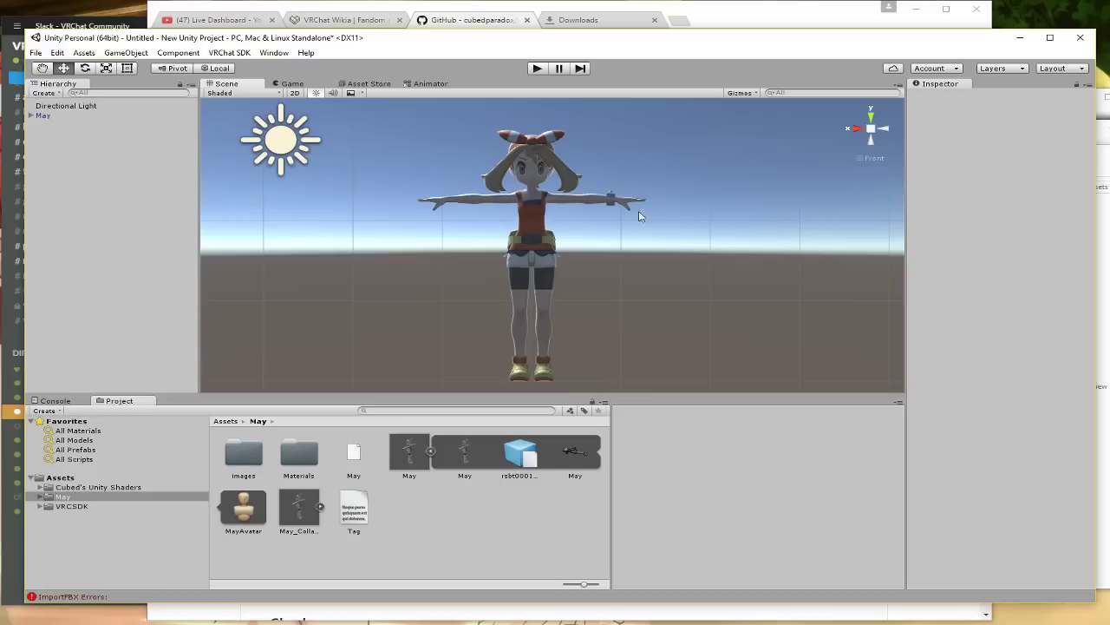
- Select May and add a VRC_Avatar Descriptor component, found by searching 'ava'
click(559, 191)
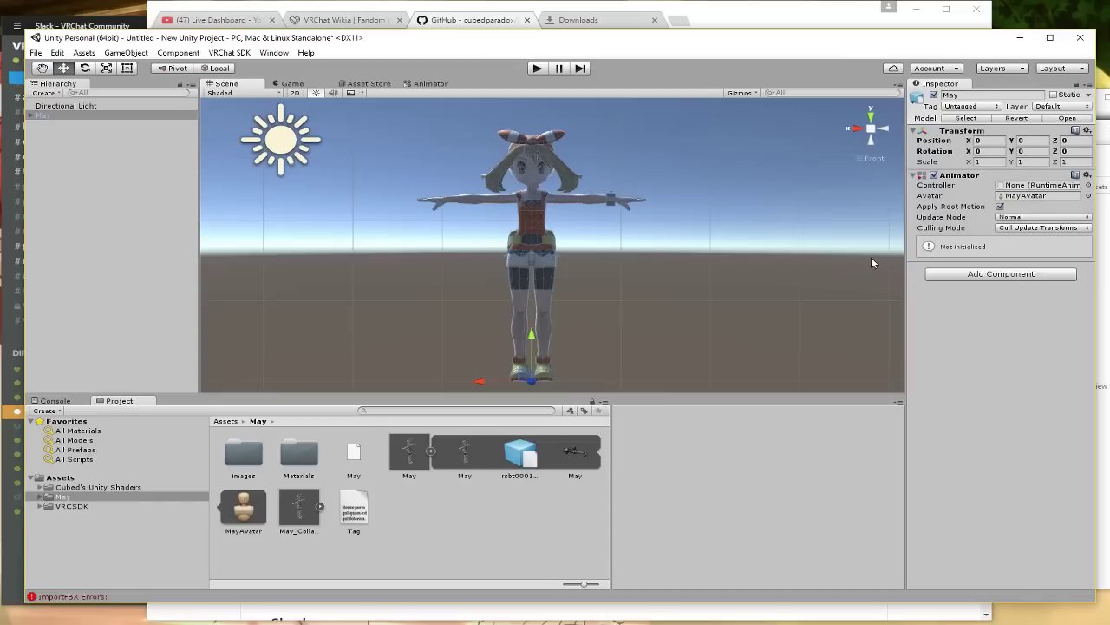
click(949, 276)
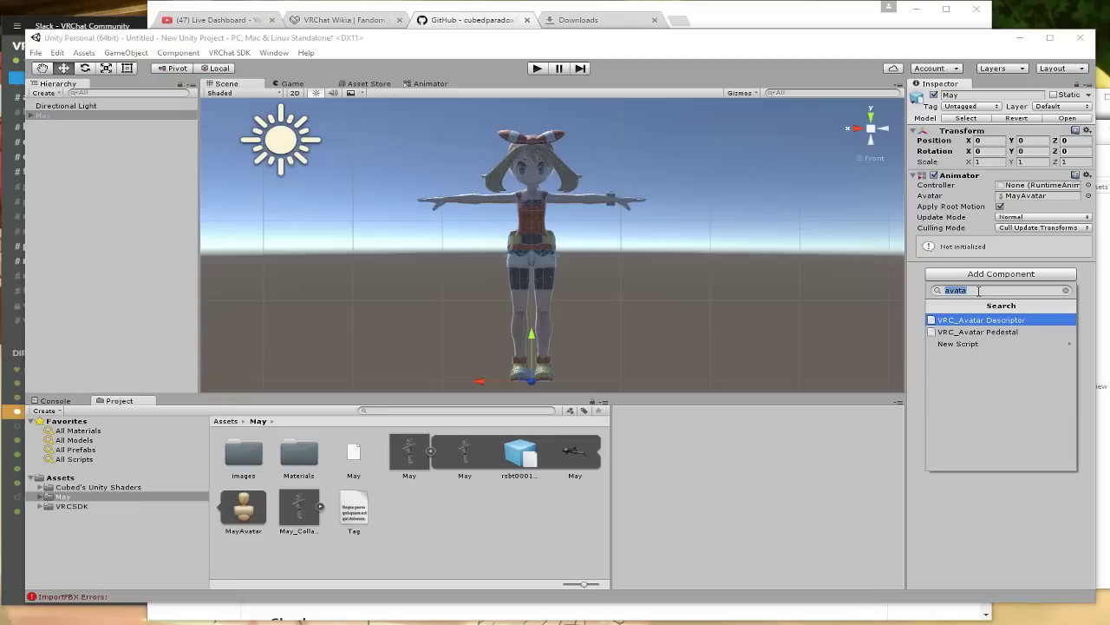
text(ava)
click(977, 326)
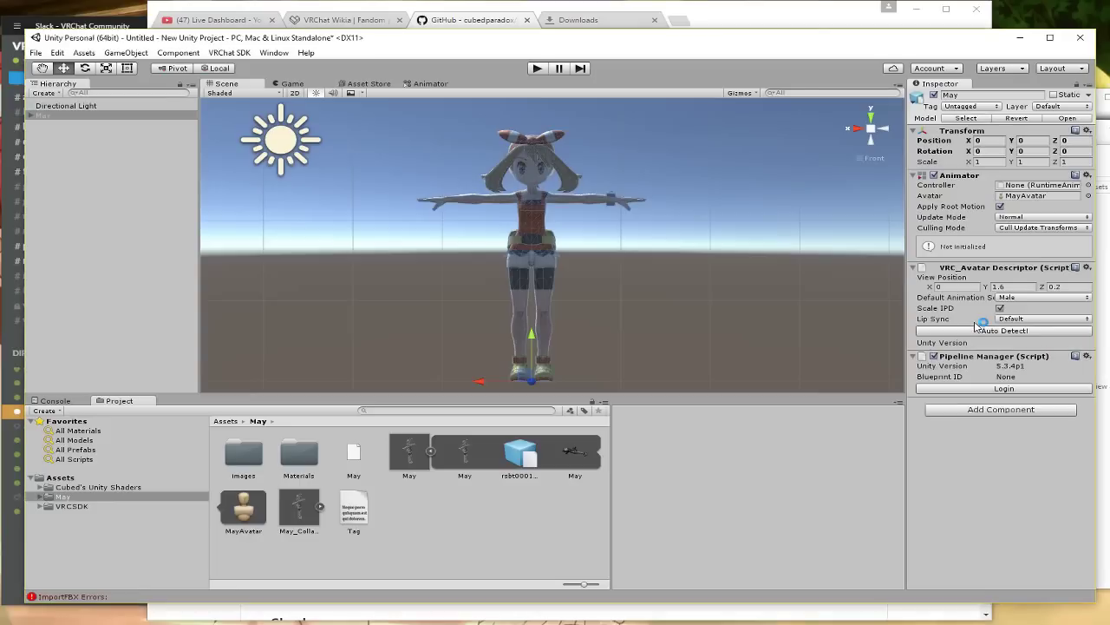
- Open the VRChat SDK Build Control Panel and dock it in the editor
click(224, 54)
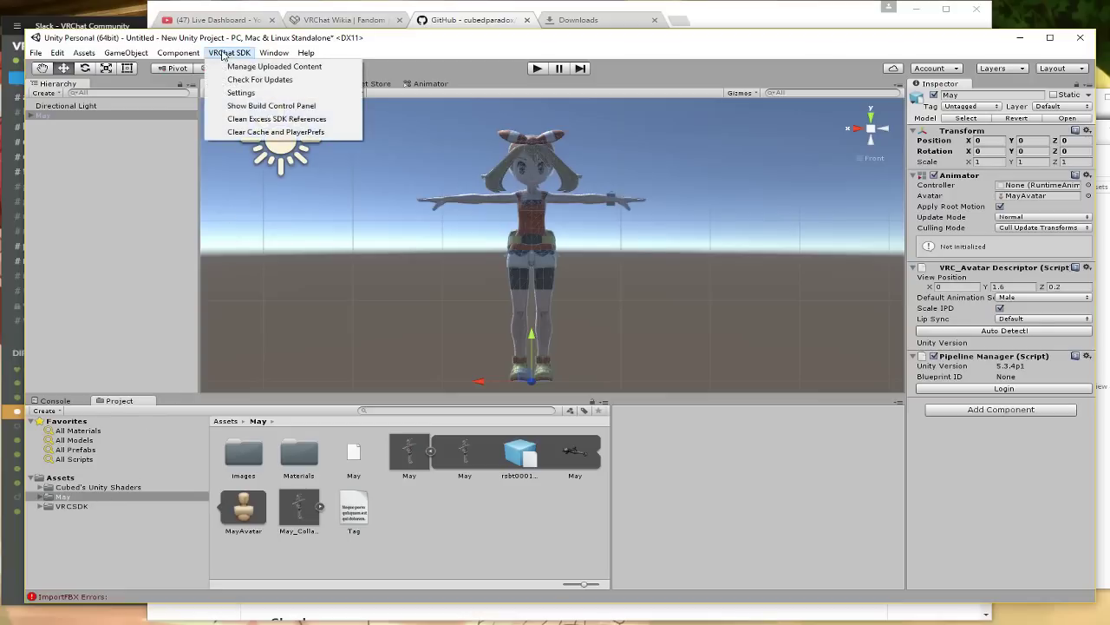
click(242, 107)
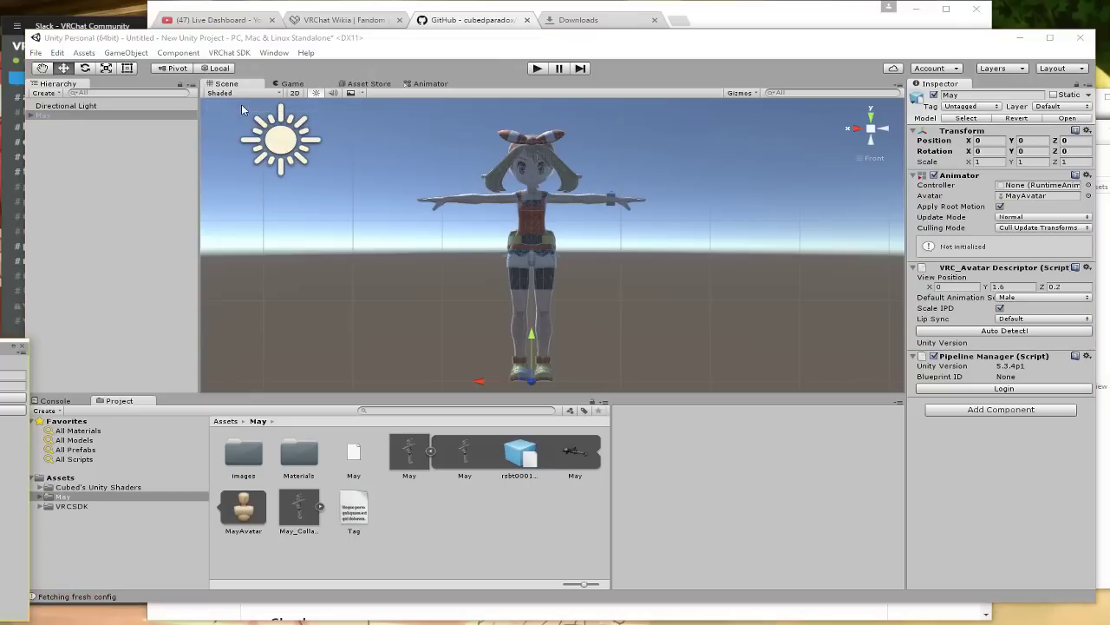
drag(13, 346, 160, 406)
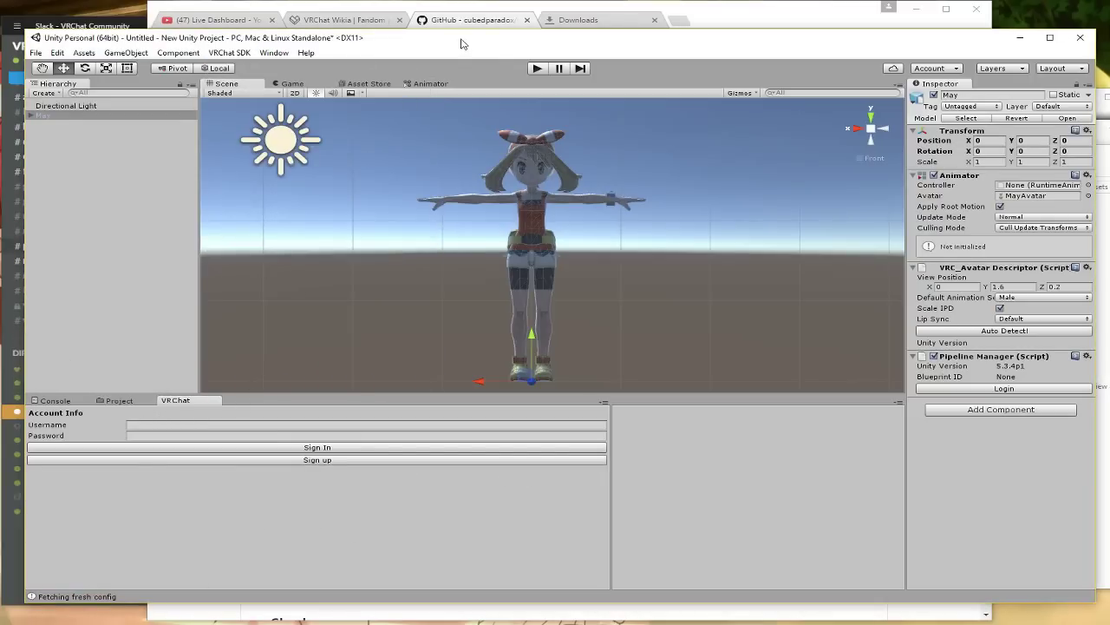
- Enter the VRChat username and password in the panel and sign in
drag(461, 44, 98, 46)
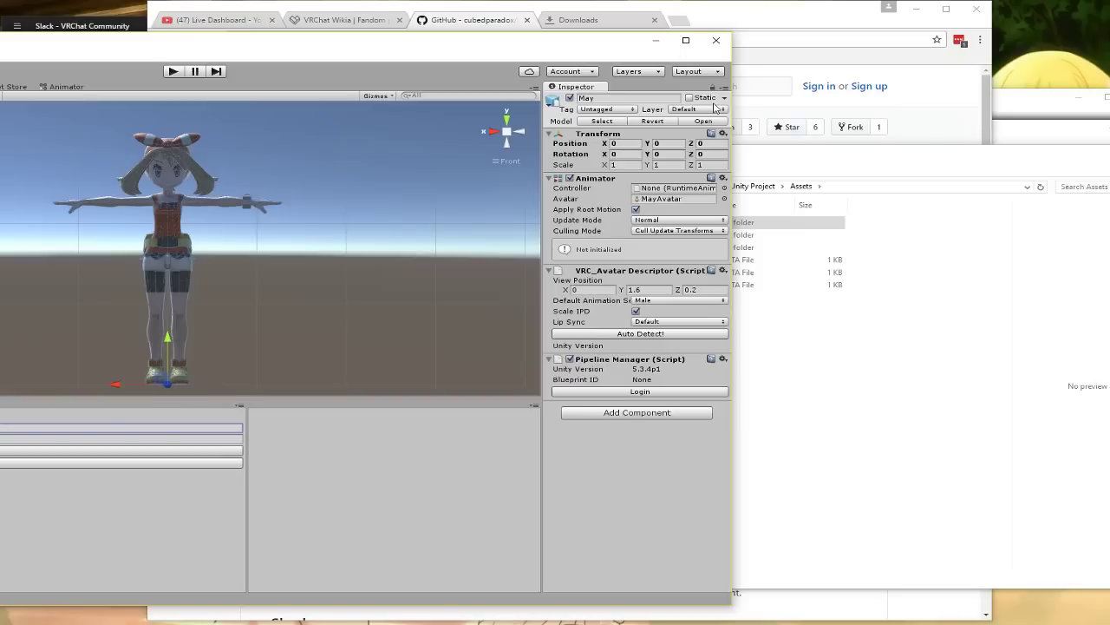
key(Tab)
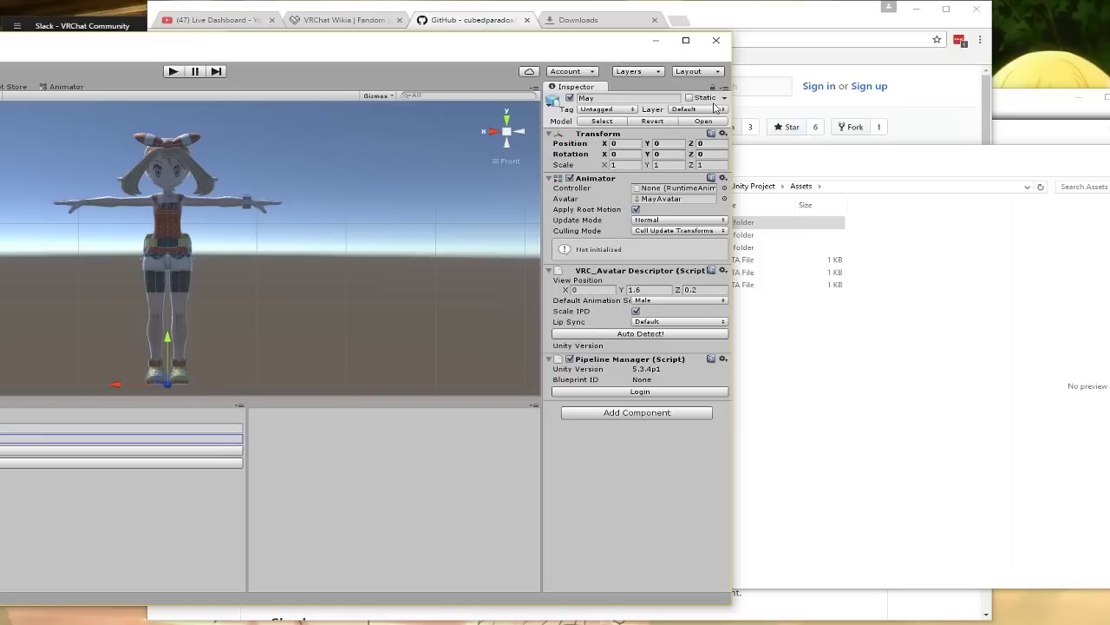
click(159, 450)
drag(20, 43, 384, 35)
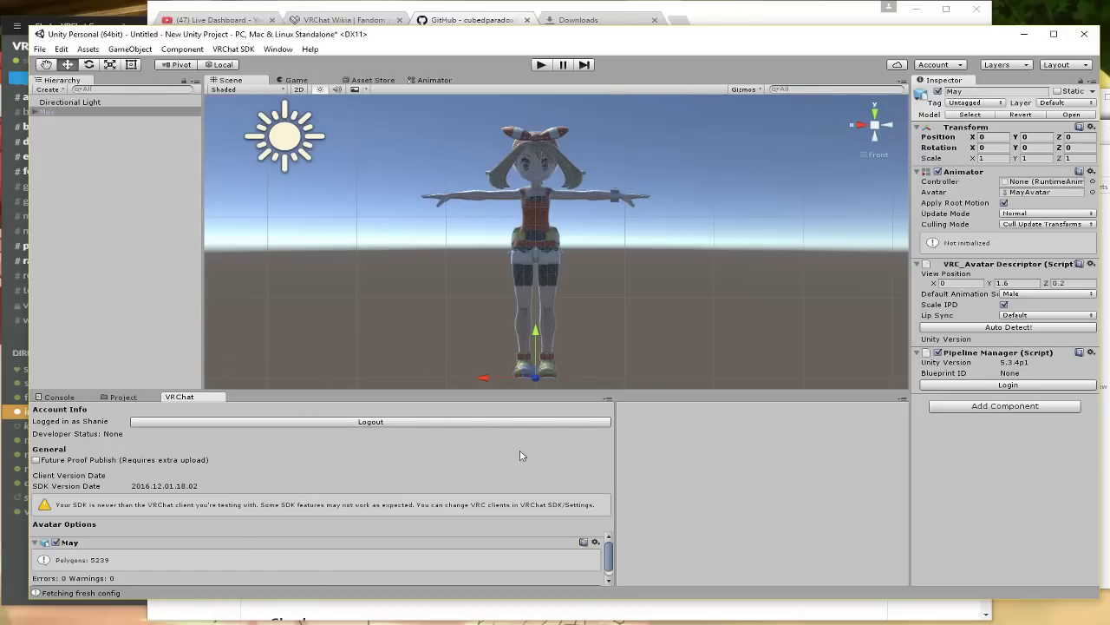
drag(472, 390, 472, 364)
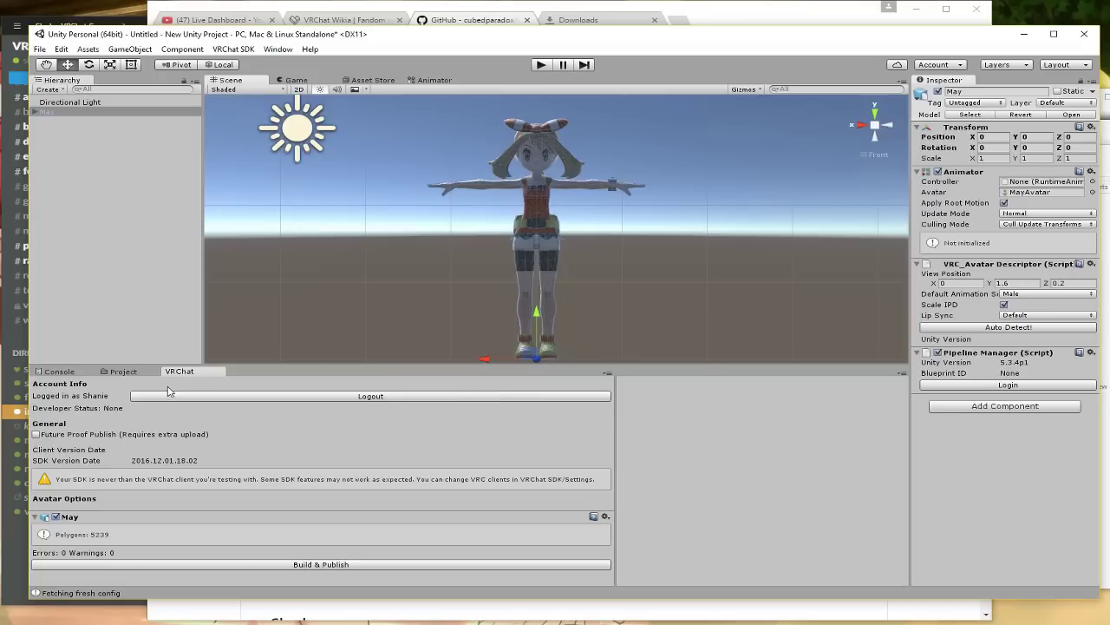
drag(180, 371, 645, 386)
drag(528, 372, 527, 382)
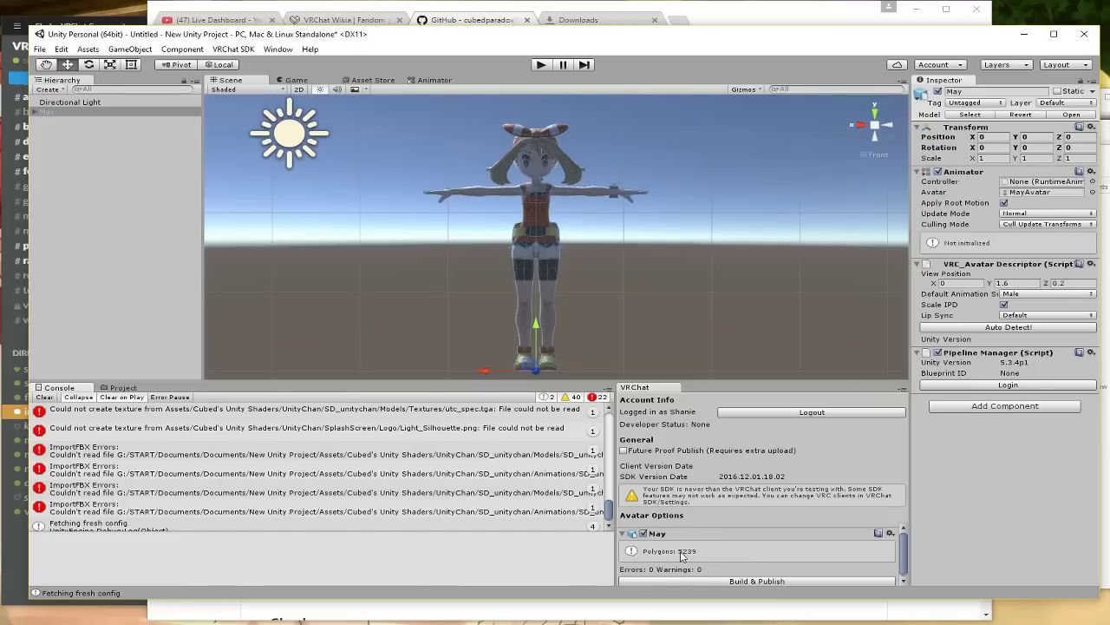
scroll(682, 557, down, 1)
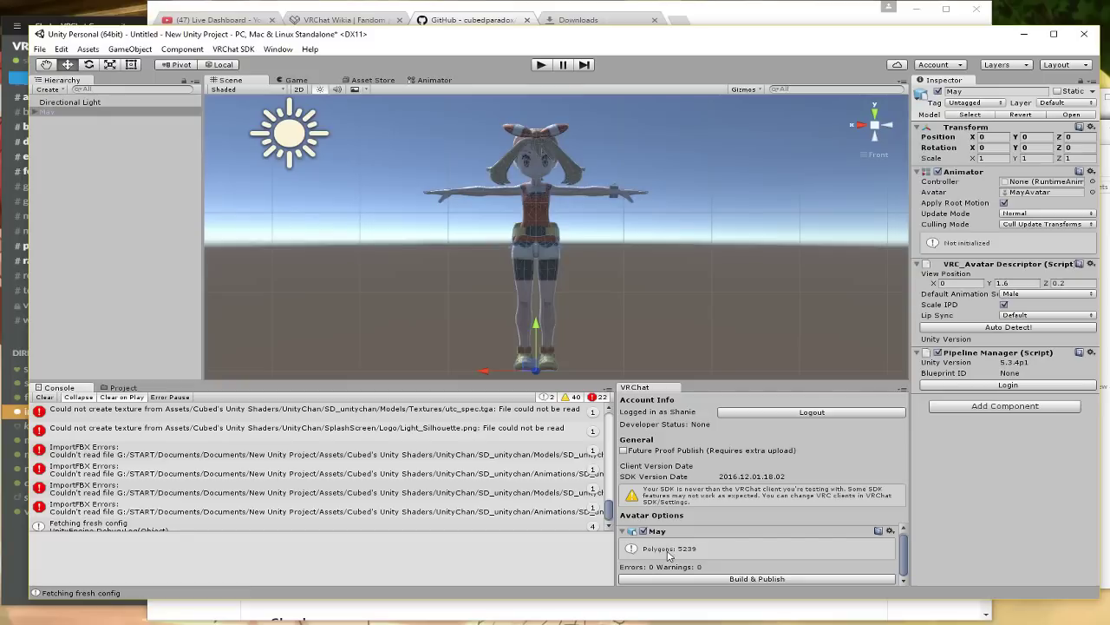
- Select May and review her Animator's culling mode options
click(651, 233)
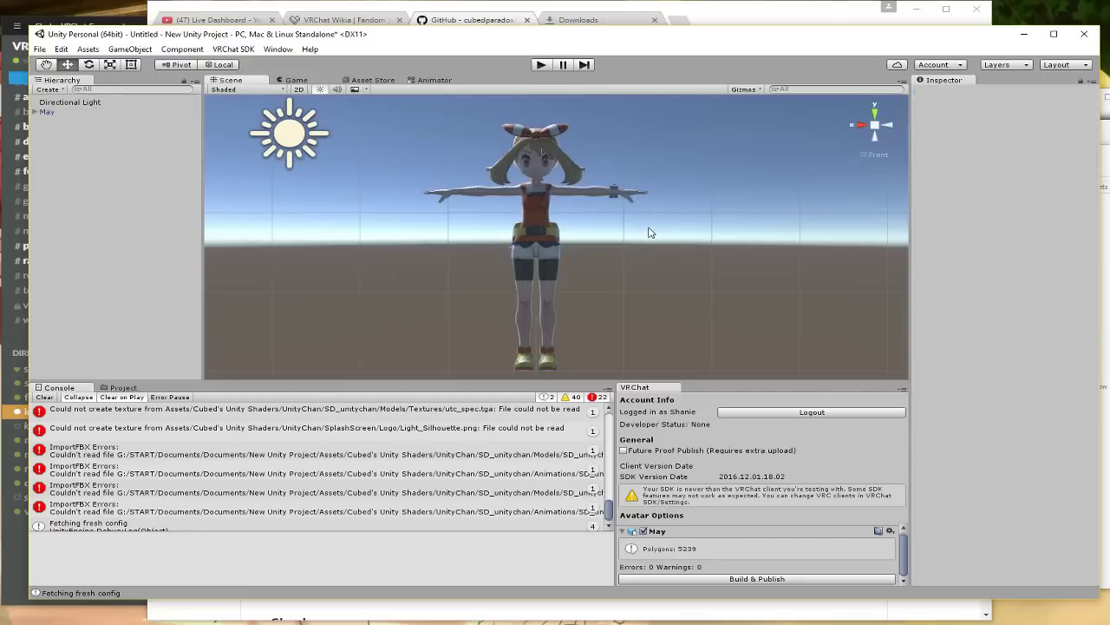
click(555, 228)
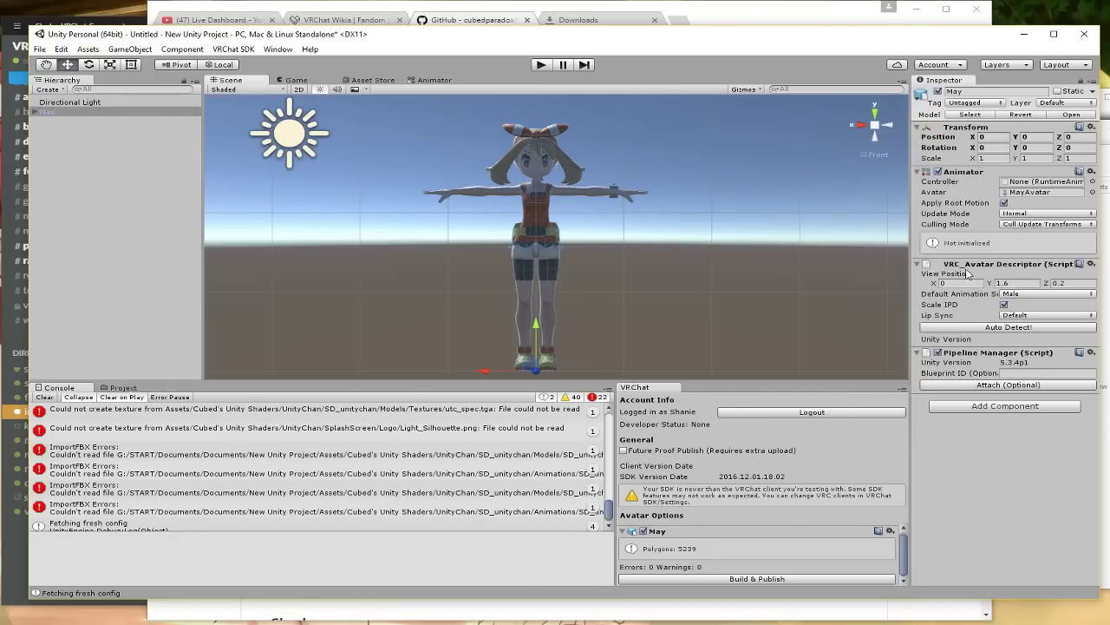
click(1010, 223)
click(973, 224)
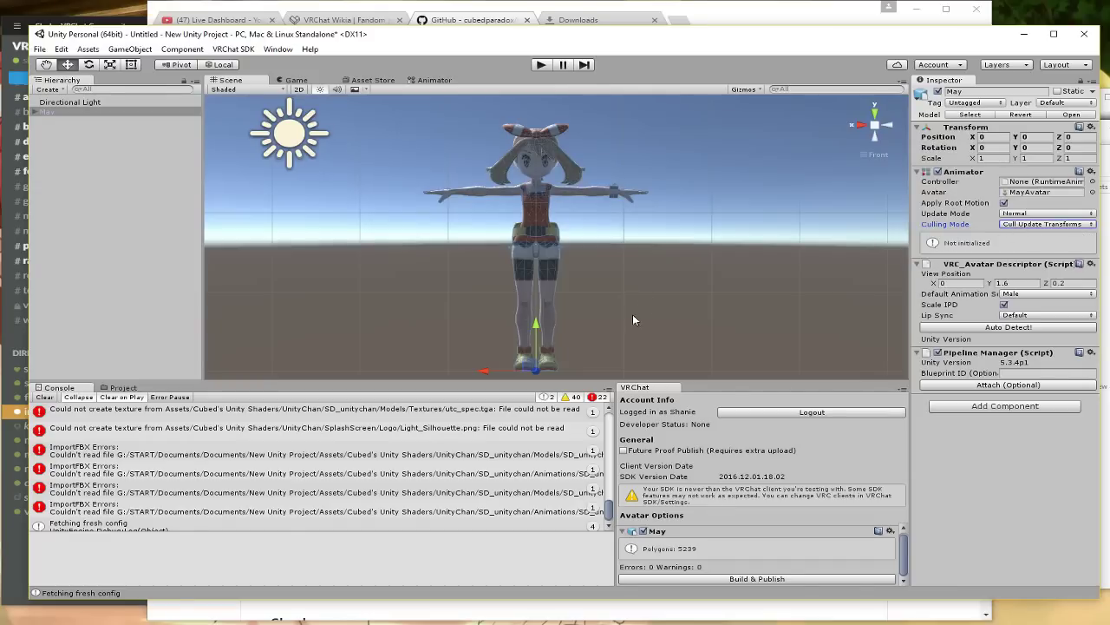
- Create a Cube via GameObject > 3D Object and place it beside May's legs
click(130, 49)
mouse_move(89, 51)
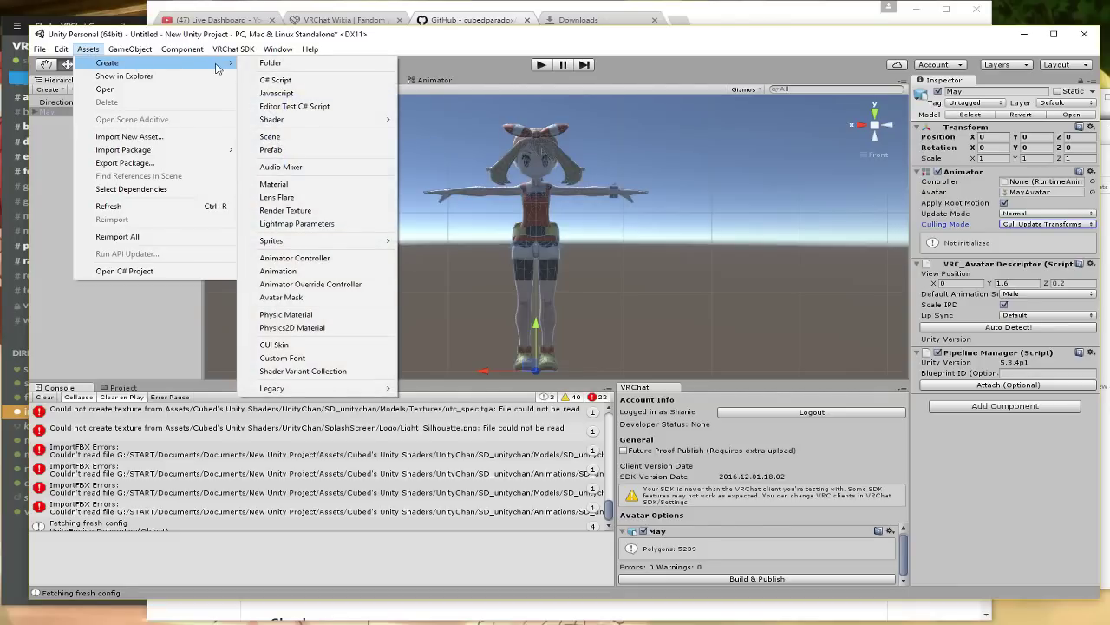
mouse_move(137, 49)
mouse_move(141, 90)
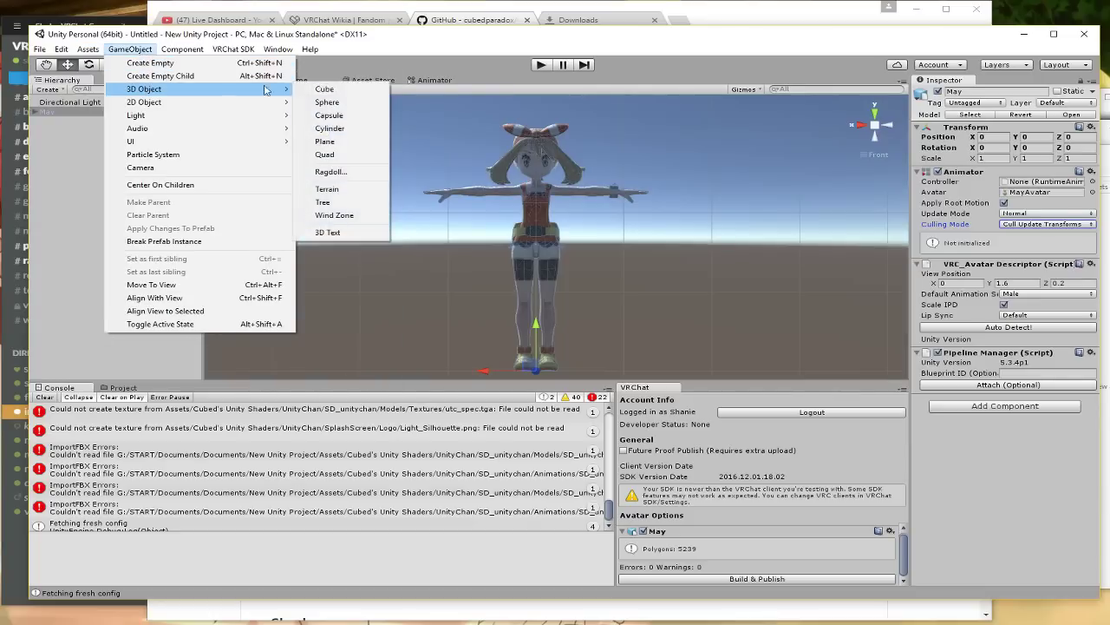
click(329, 90)
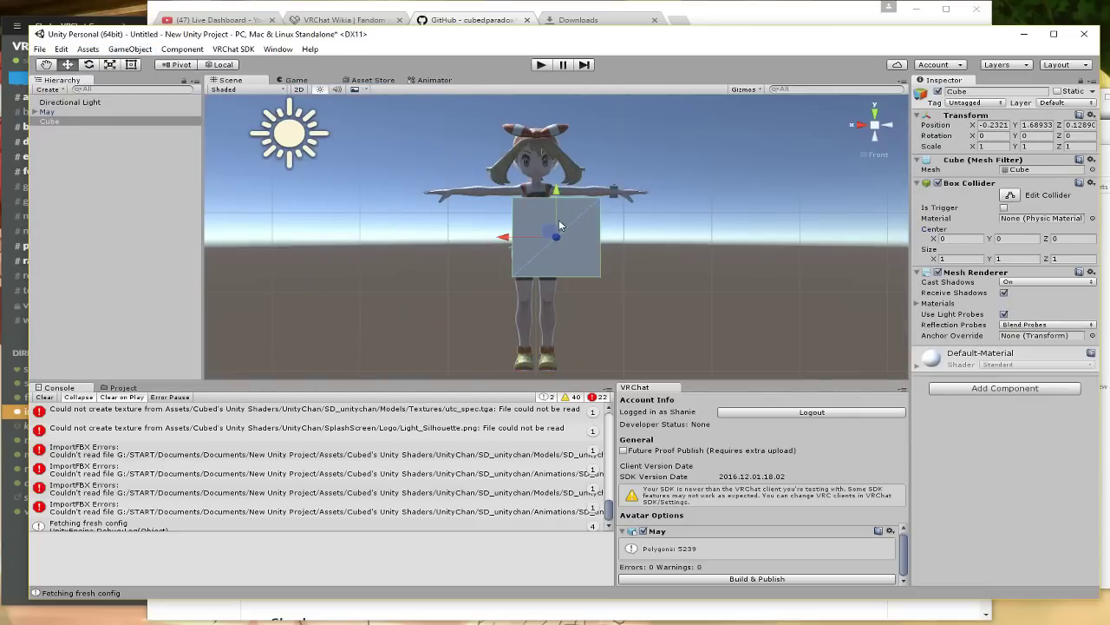
drag(553, 232, 620, 327)
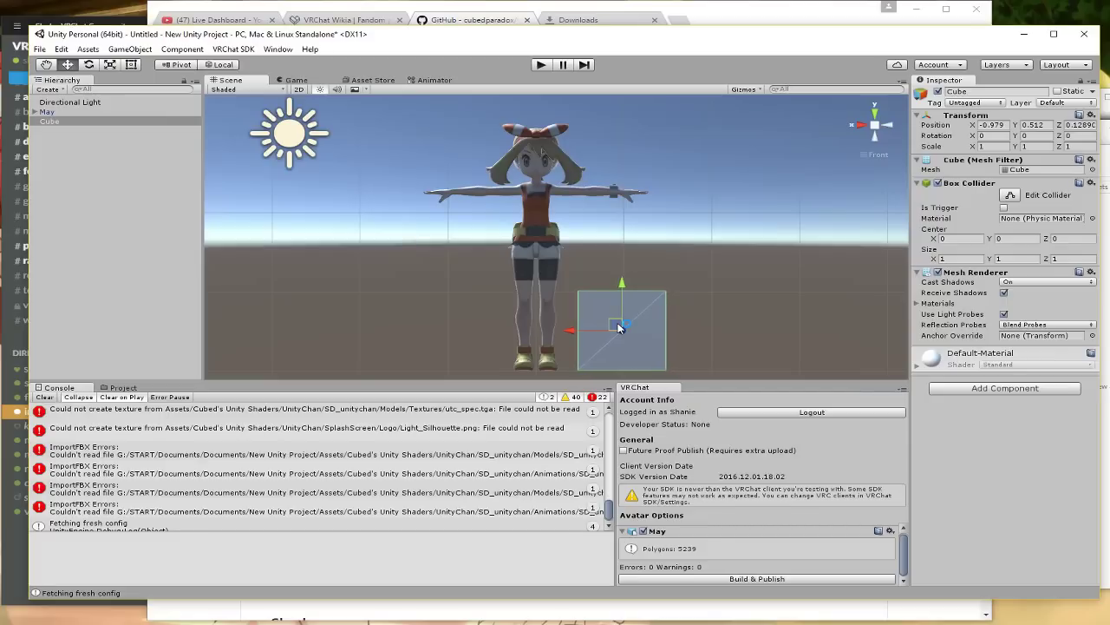
click(533, 165)
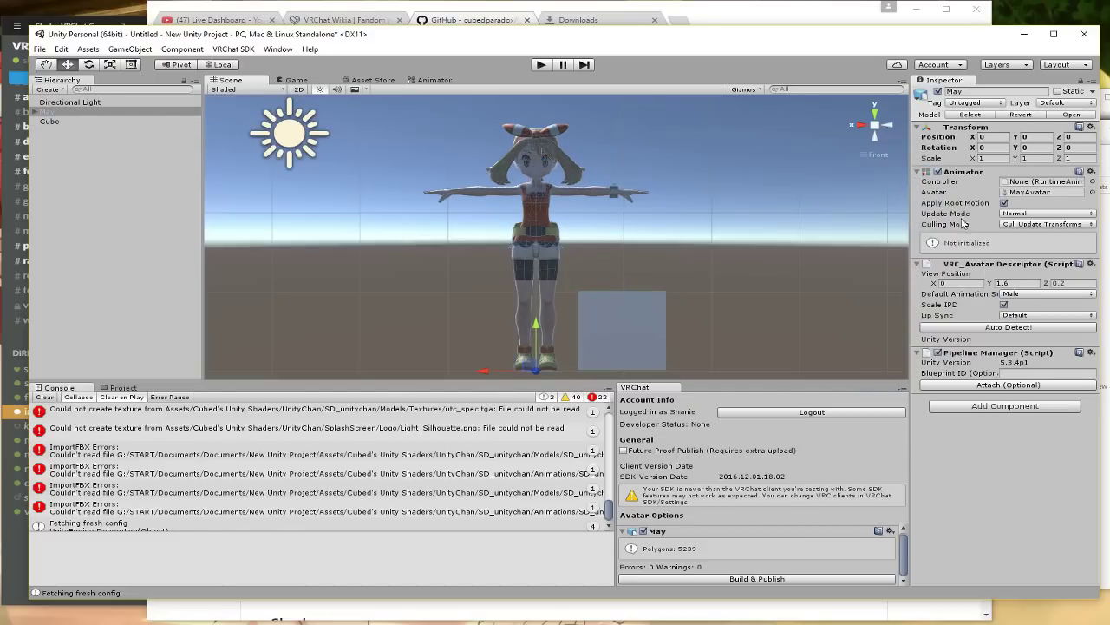
- Scale May to 0.5 on X, Y and Z, and delete the helper Cube
click(996, 158)
text(.5)
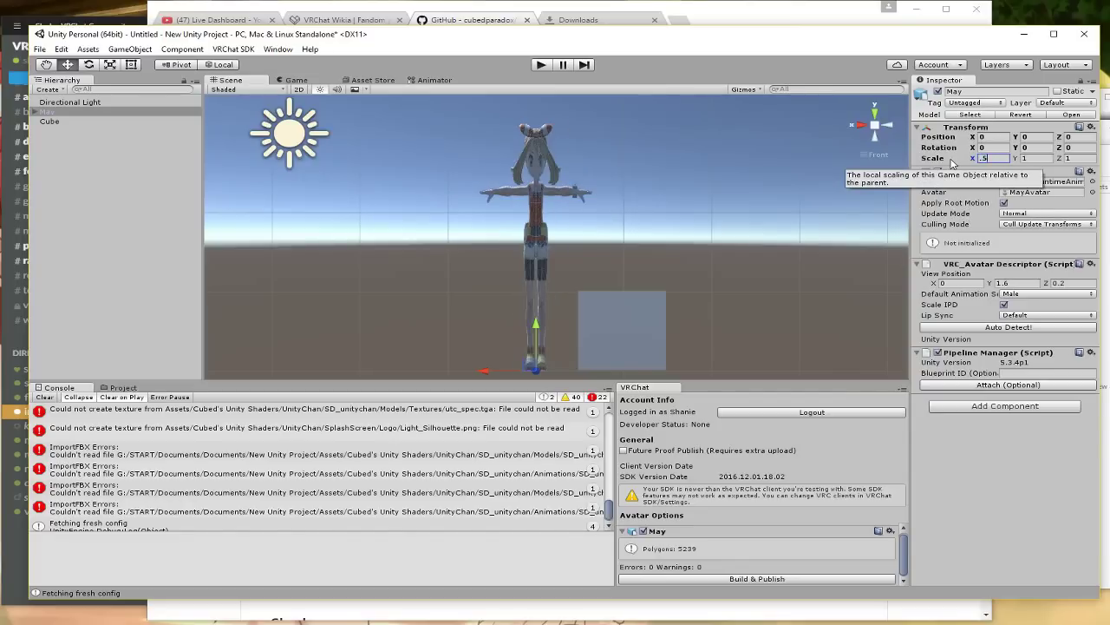
key(Tab)
text(.5)
key(Tab)
text(.5)
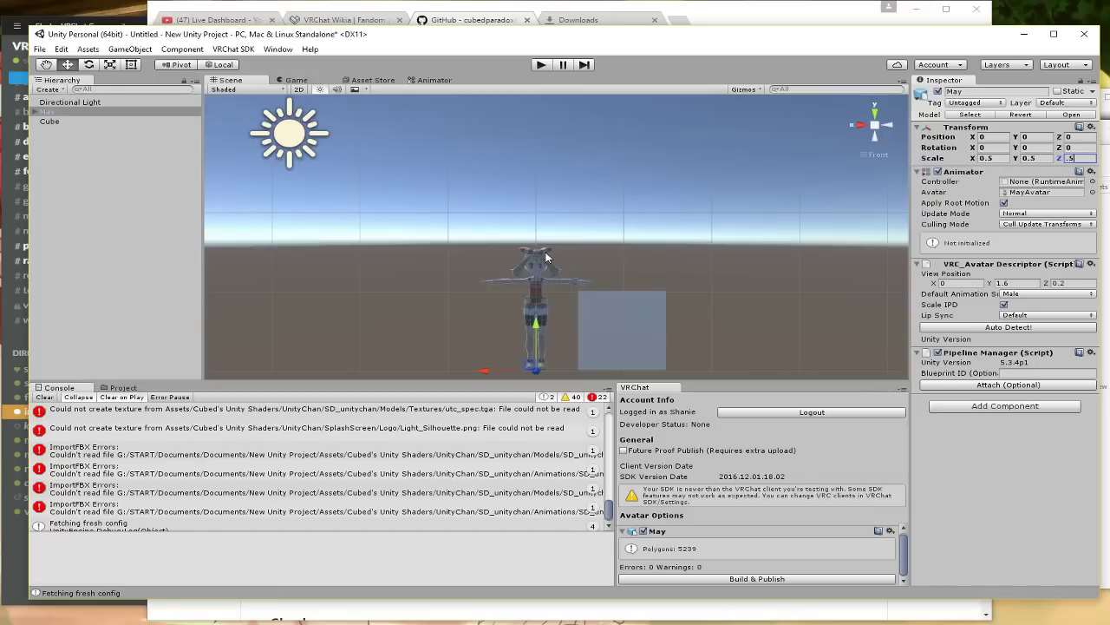
click(634, 338)
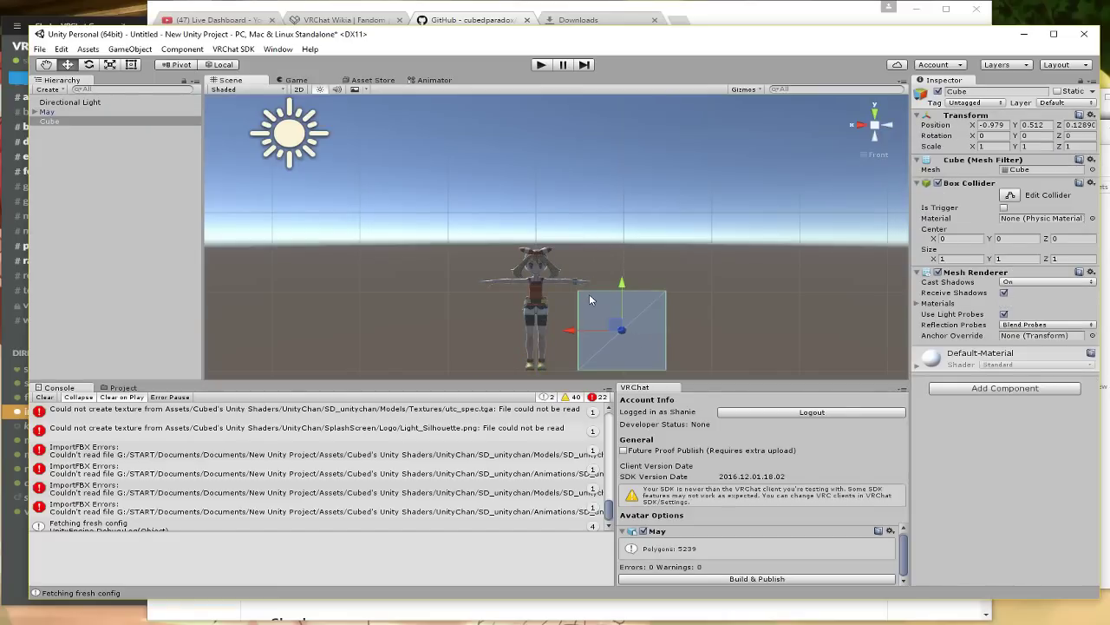
key(Delete)
- Rescale May to 0.6 on all three axes
click(545, 283)
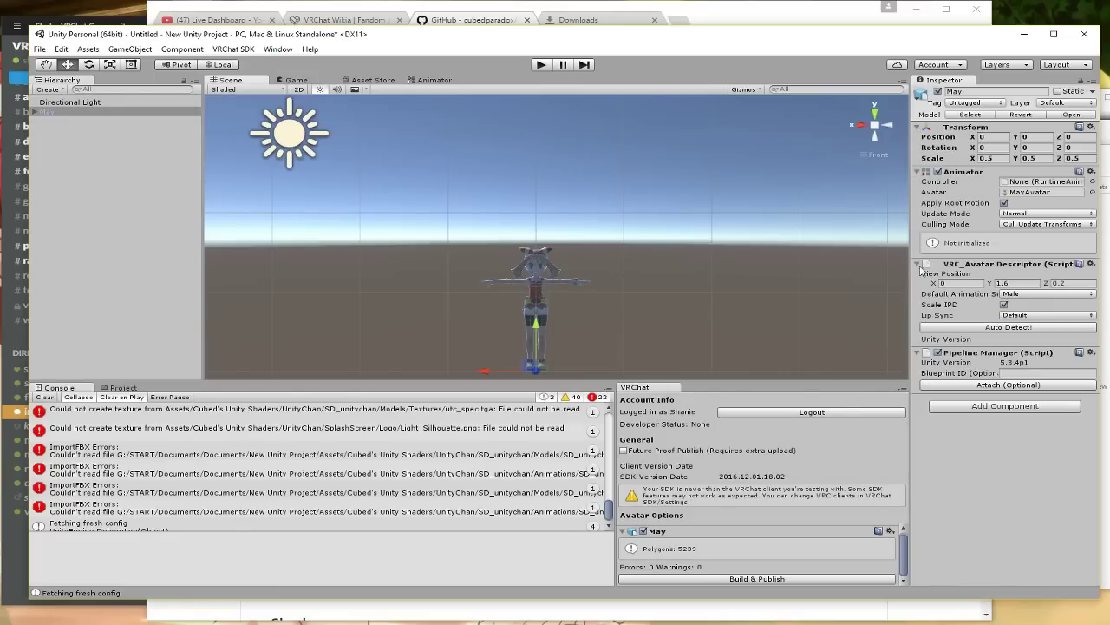
click(1006, 159)
text(0.6)
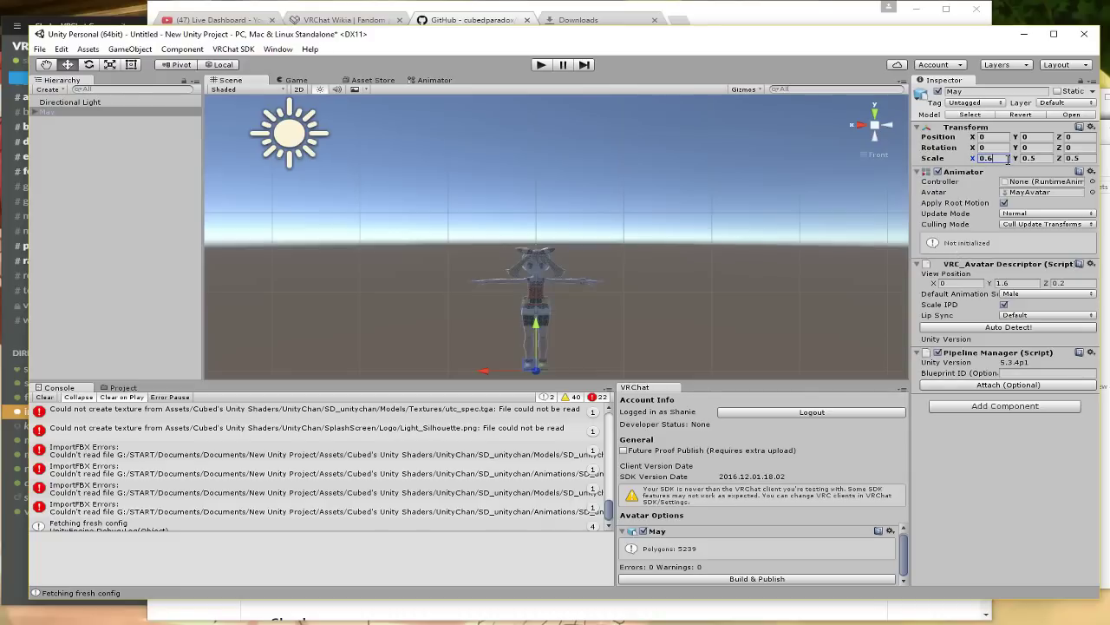
key(Tab)
text(0.6)
key(Tab)
text(.6)
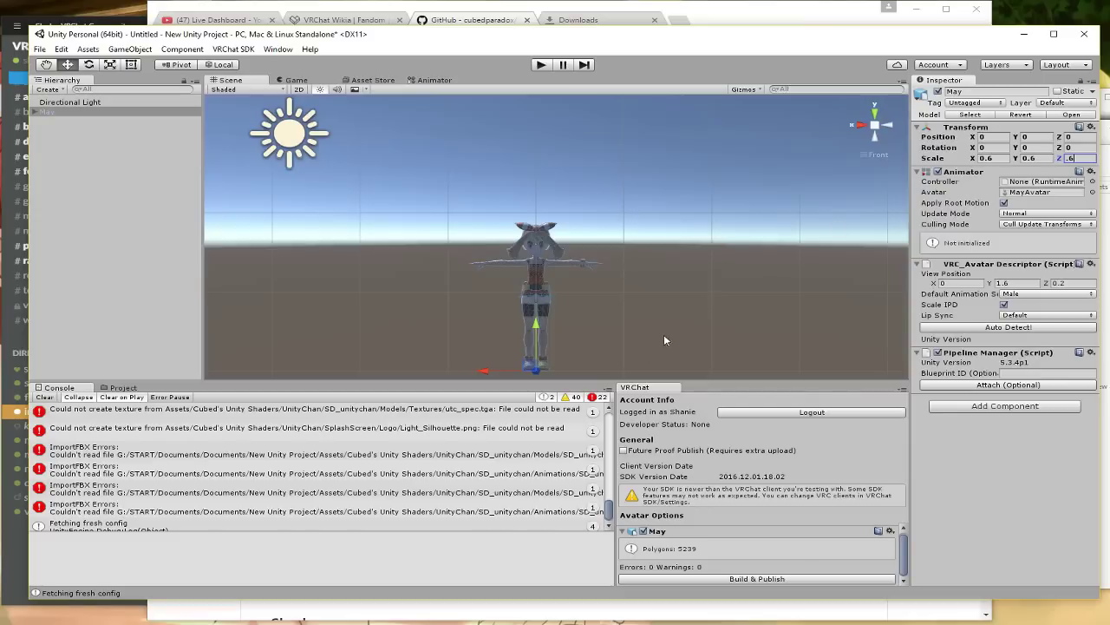
- Refine May's scale to 0.55 on X, Y and Z
click(991, 160)
text(0.55)
key(Tab)
text(.55)
key(Tab)
text(.55)
click(686, 239)
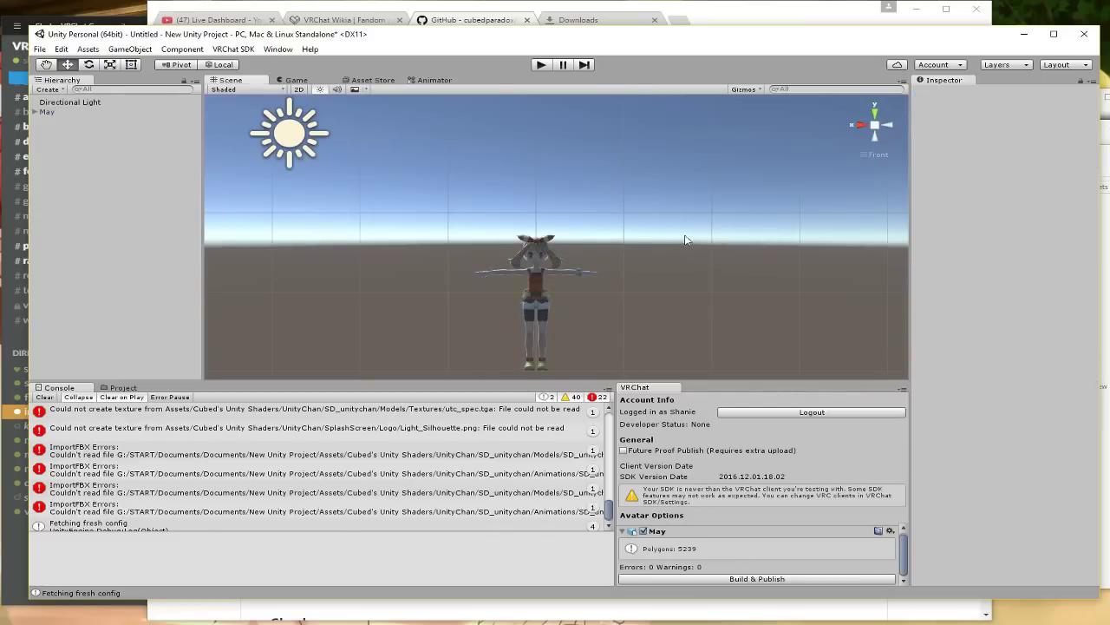
click(539, 271)
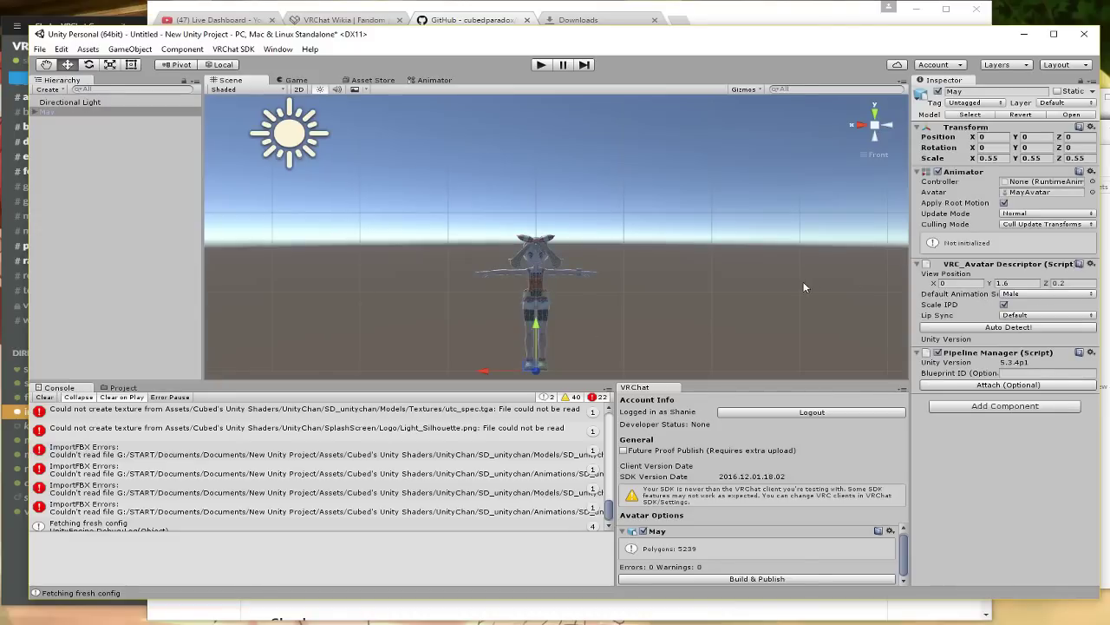
scroll(817, 261, up, 6)
scroll(798, 278, up, 4)
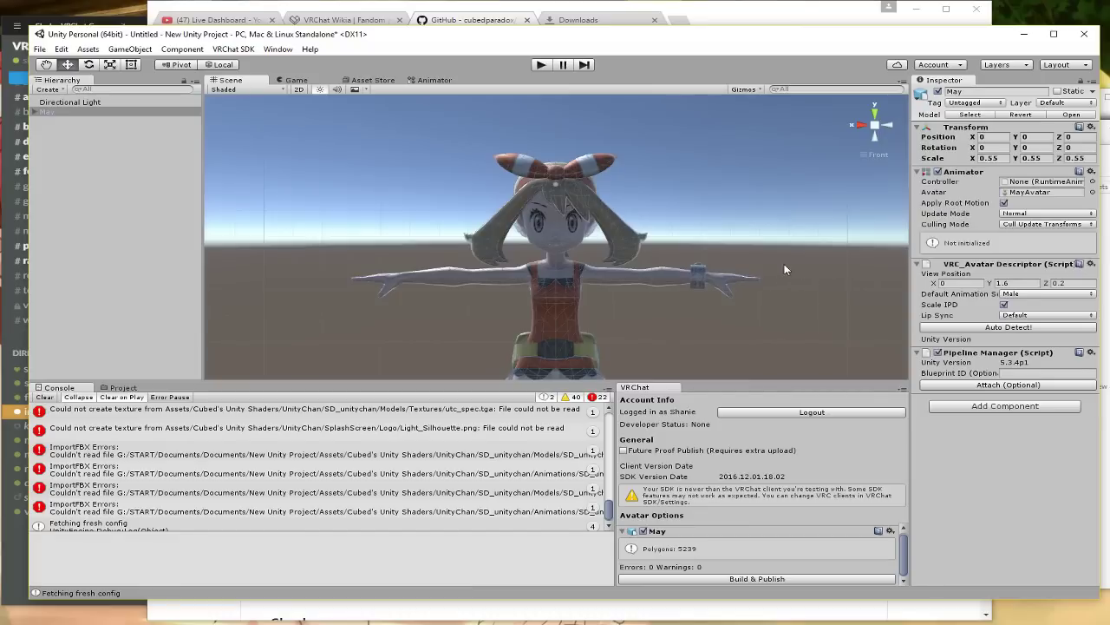
- From a Left view, set May's View Position to Y 1.45 and Z 0.04
click(886, 127)
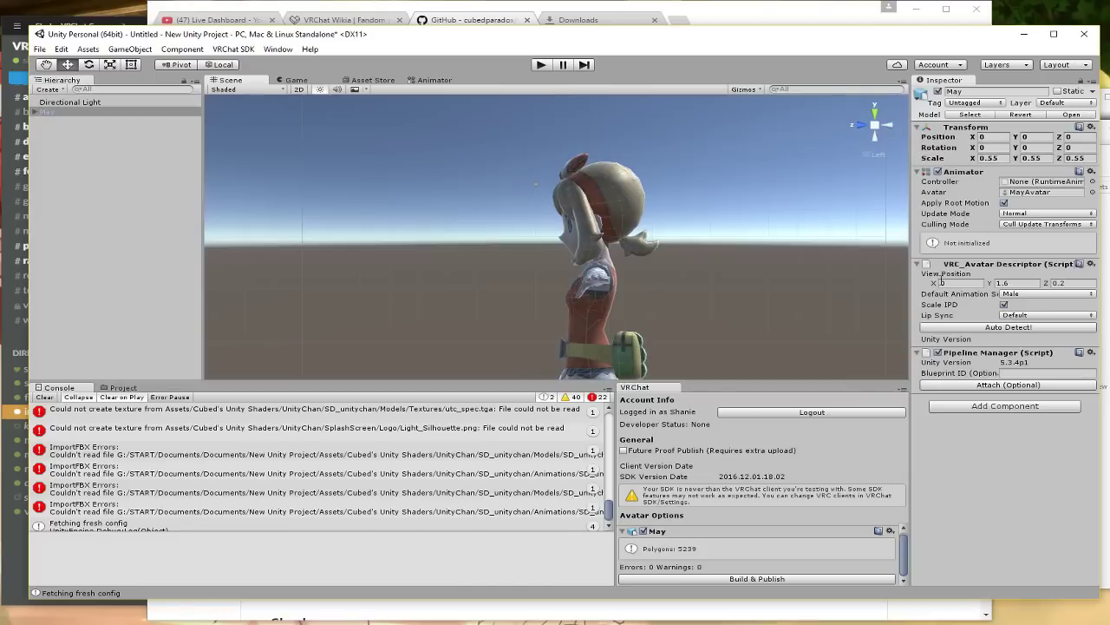
click(1016, 284)
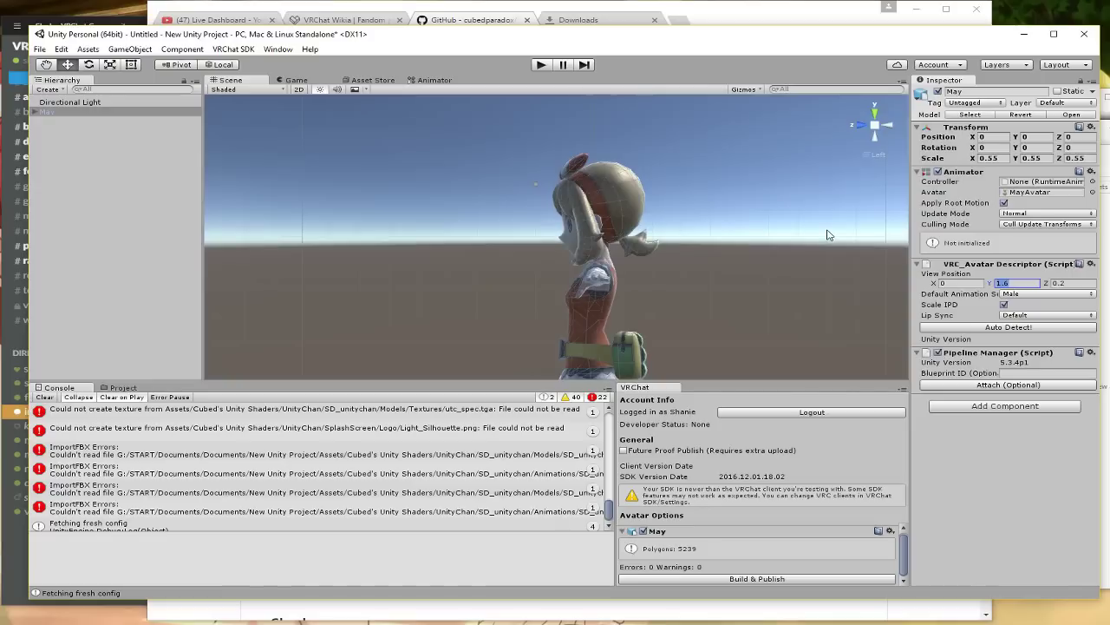
text(1)
click(1080, 285)
text(0.1)
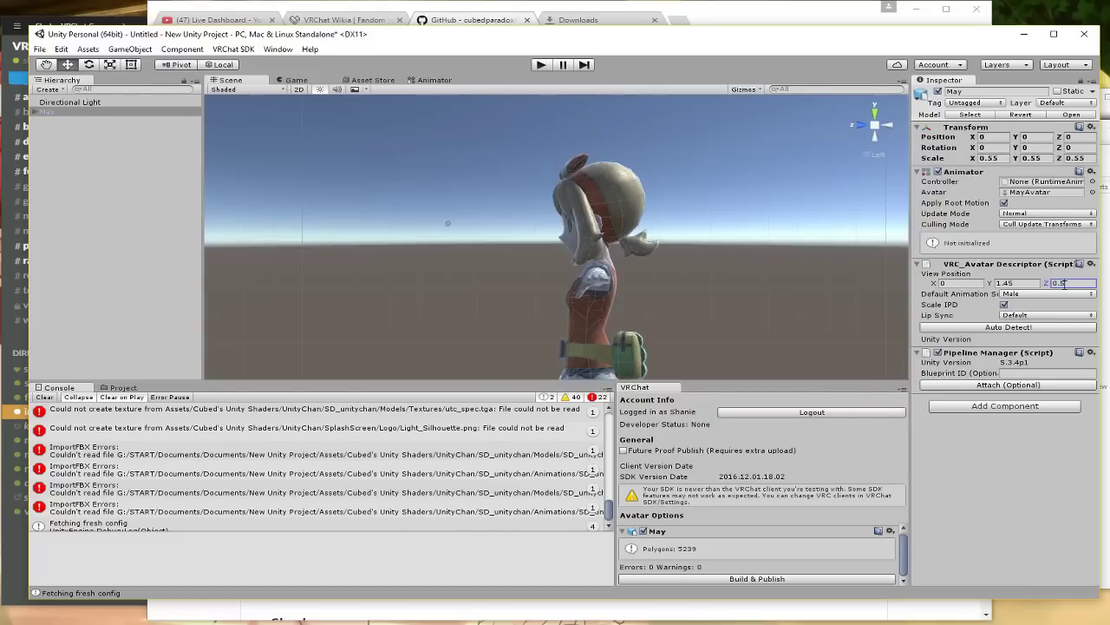
key(BackSpace)
key(BackSpace)
- Choose Female as Default Animation Set and Jaw Flap Bone as Lip Sync, framing May's face
click(1004, 299)
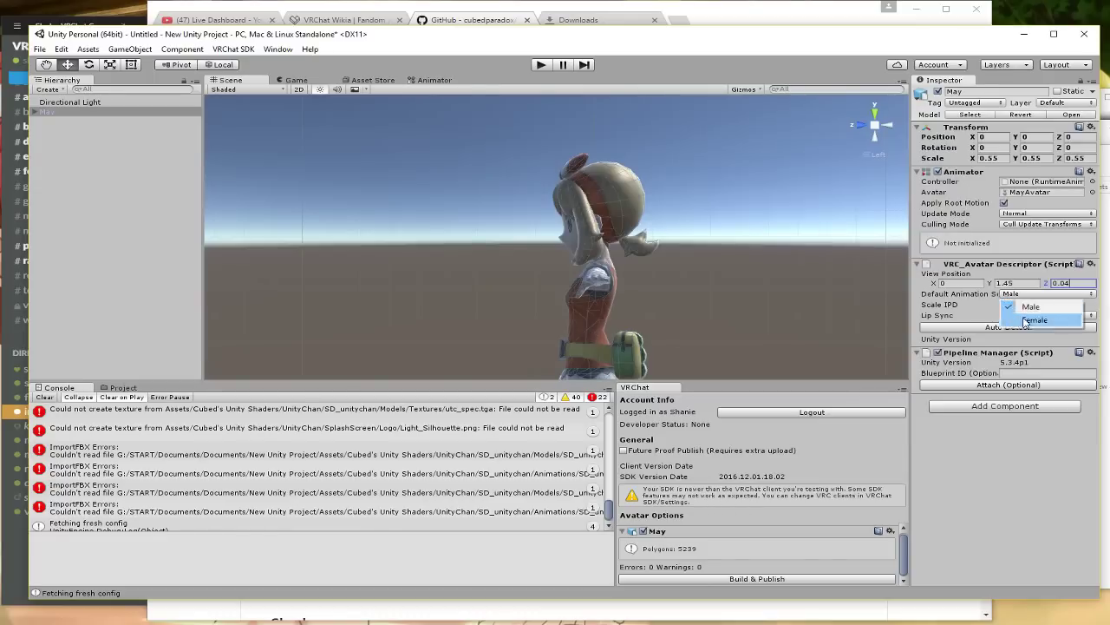
click(1015, 311)
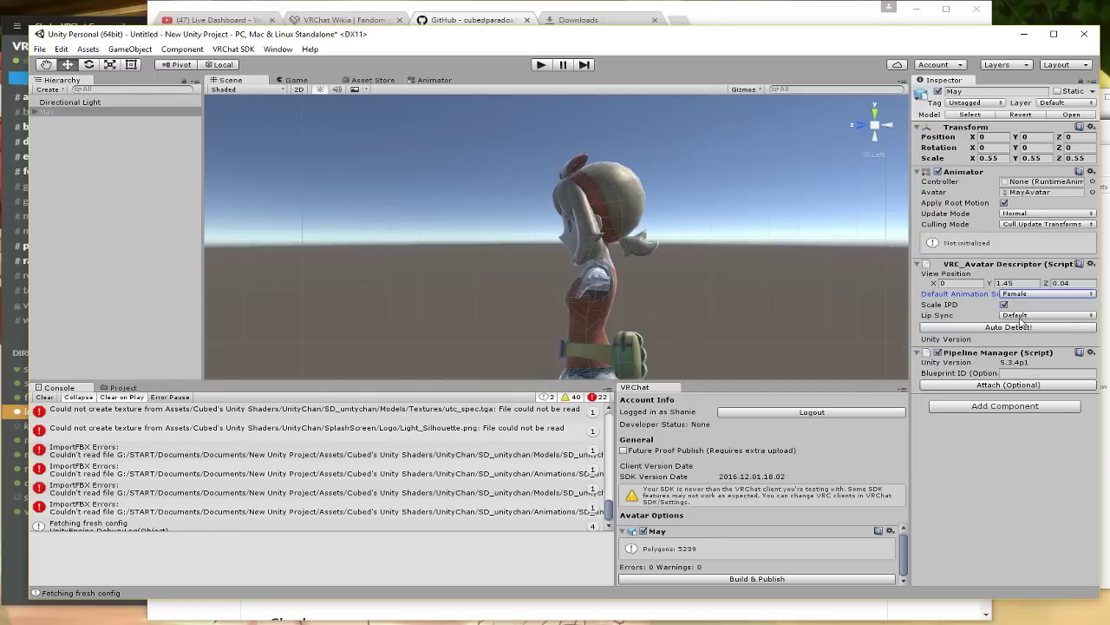
click(858, 127)
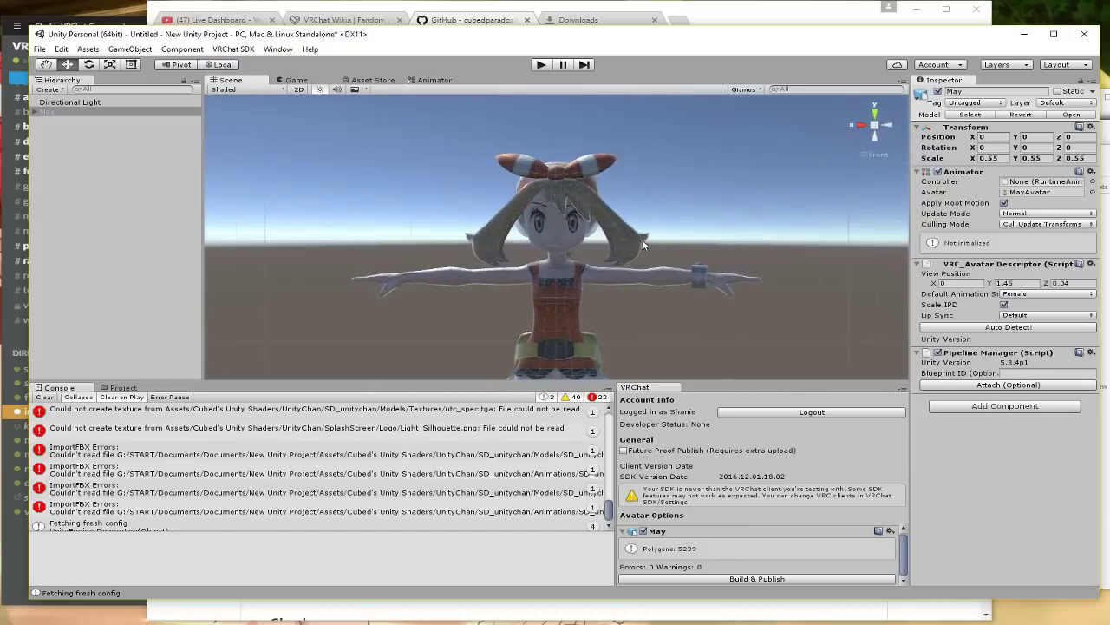
scroll(556, 239, up, 6)
scroll(611, 252, up, 4)
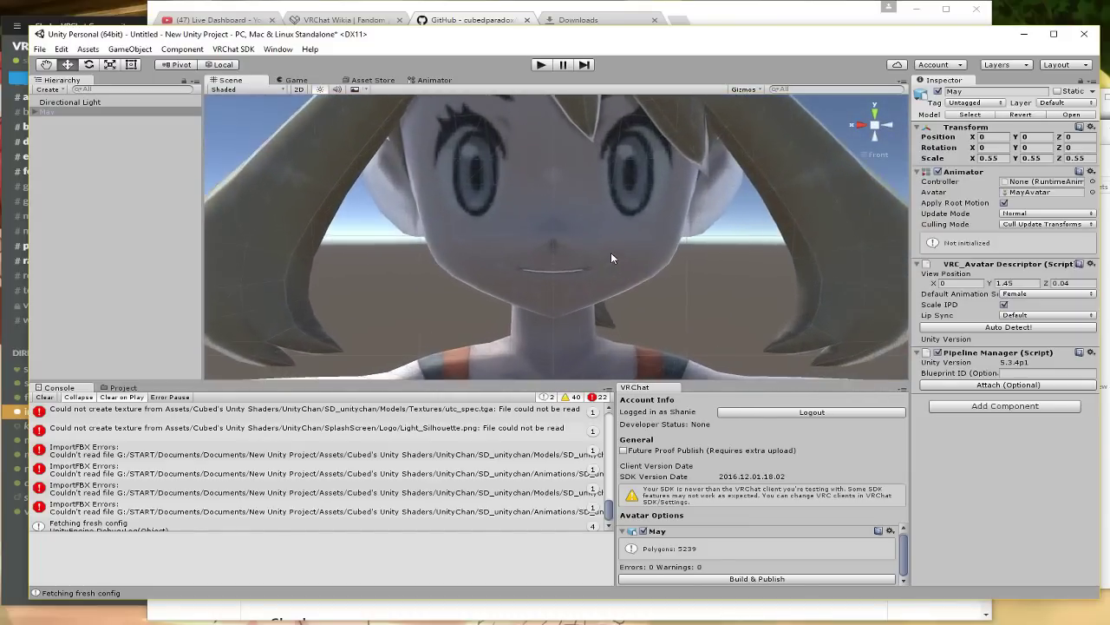
middle_drag(612, 251, 713, 260)
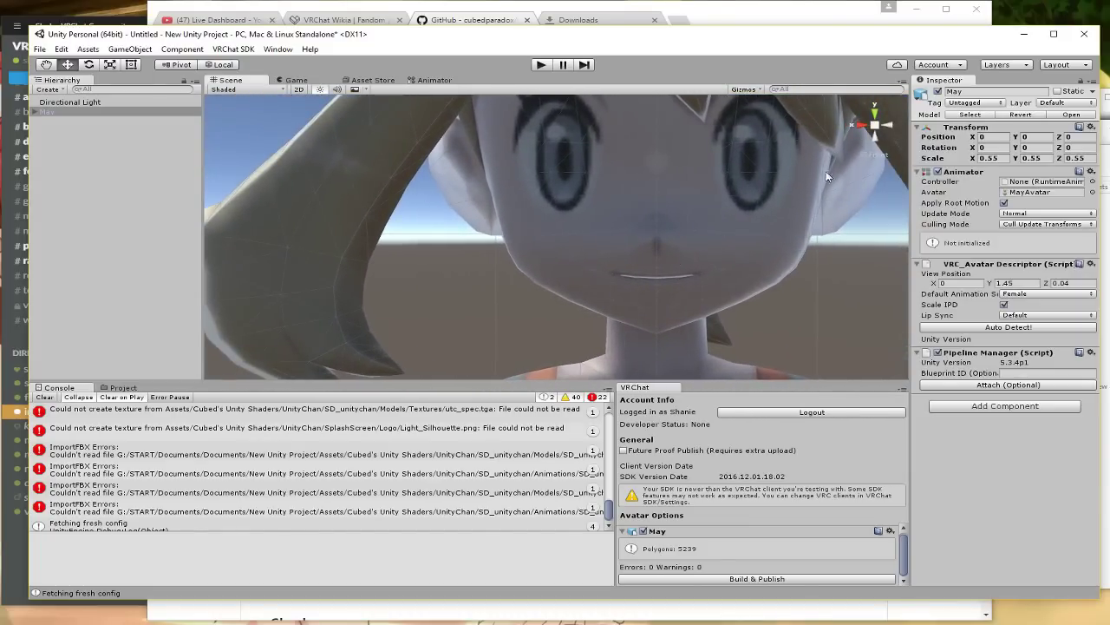
scroll(694, 251, down, 4)
click(1021, 315)
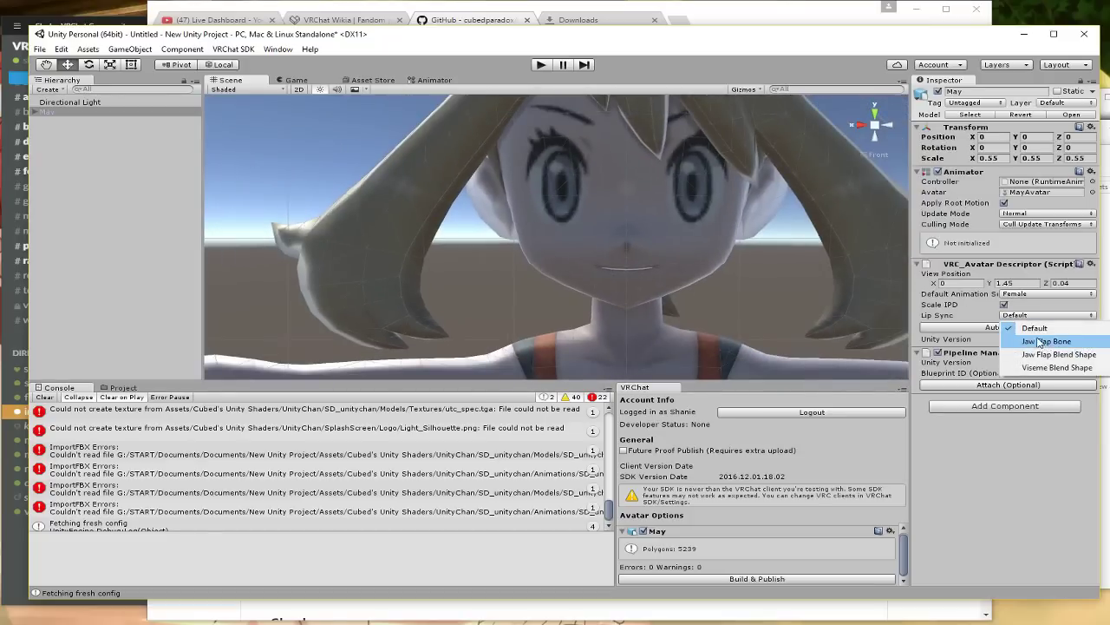
click(1041, 341)
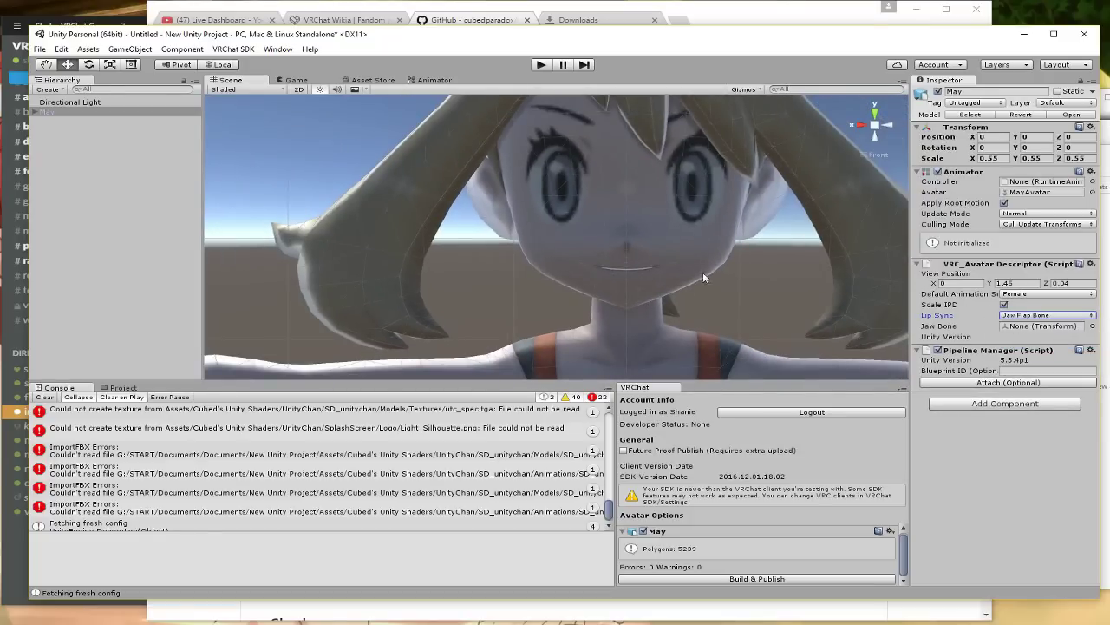
- Expand May's hierarchy from Origin through Waist, Hips, Spine1–3 and Neck down to Head
click(34, 113)
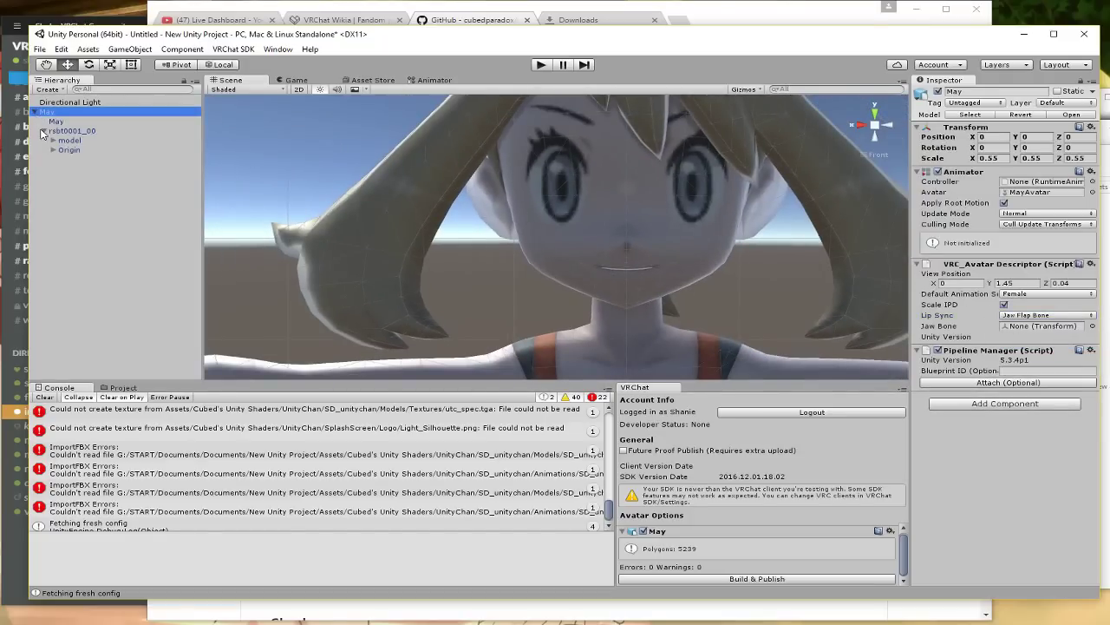
click(51, 159)
click(61, 169)
click(63, 168)
click(72, 178)
click(68, 208)
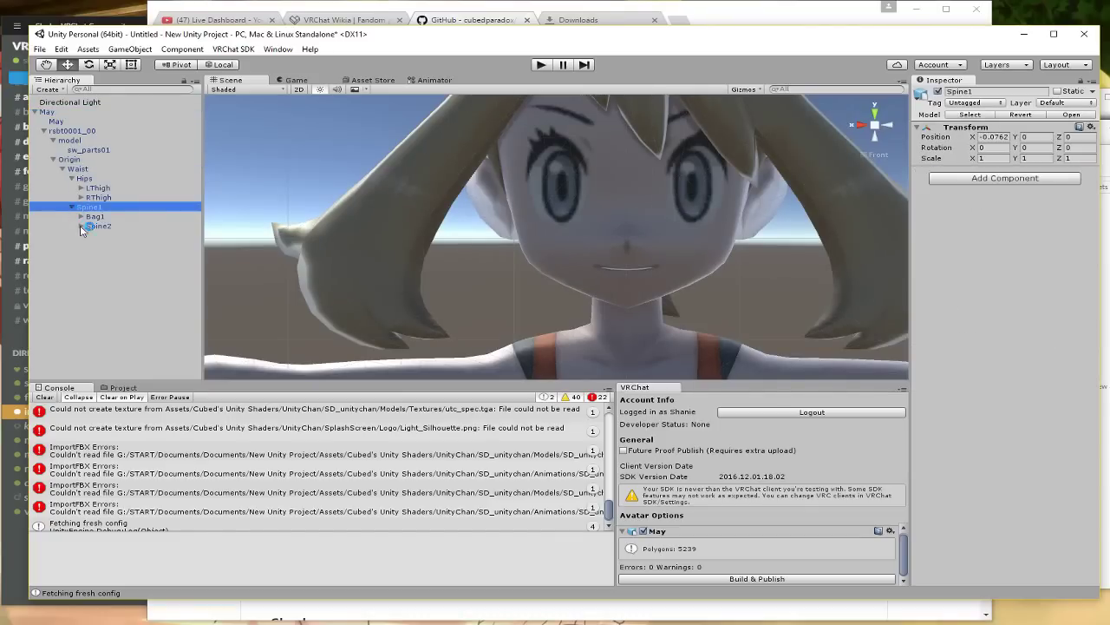
click(80, 226)
click(90, 235)
click(100, 255)
click(108, 264)
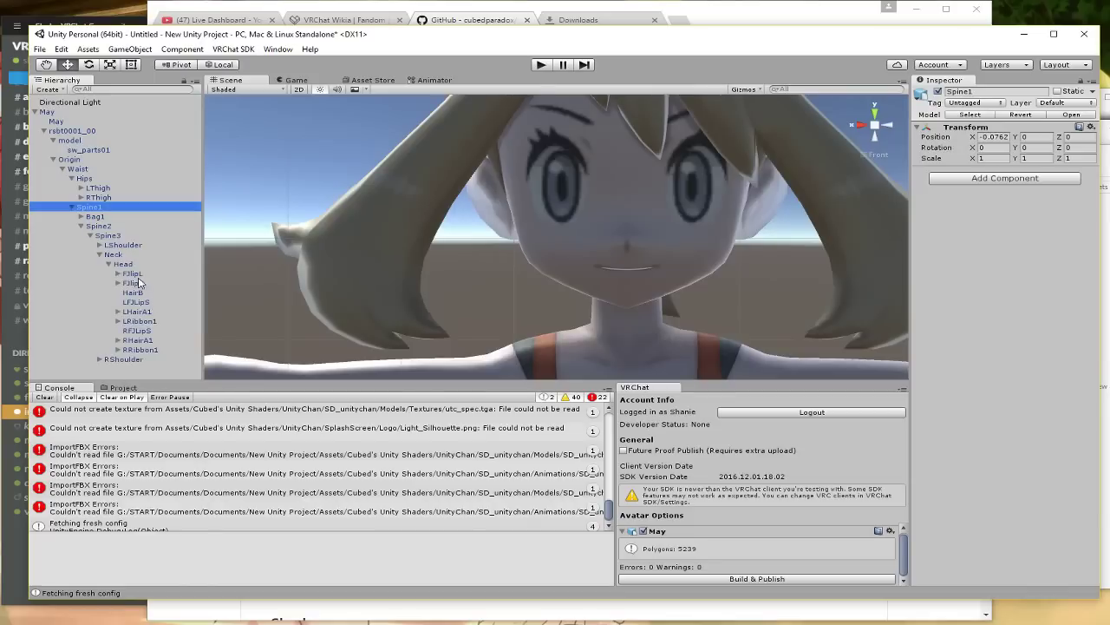
- Inspect the head bones (FJlipL, FJlipU, lip, hair and ribbon bones), then select the May root
click(132, 274)
click(135, 283)
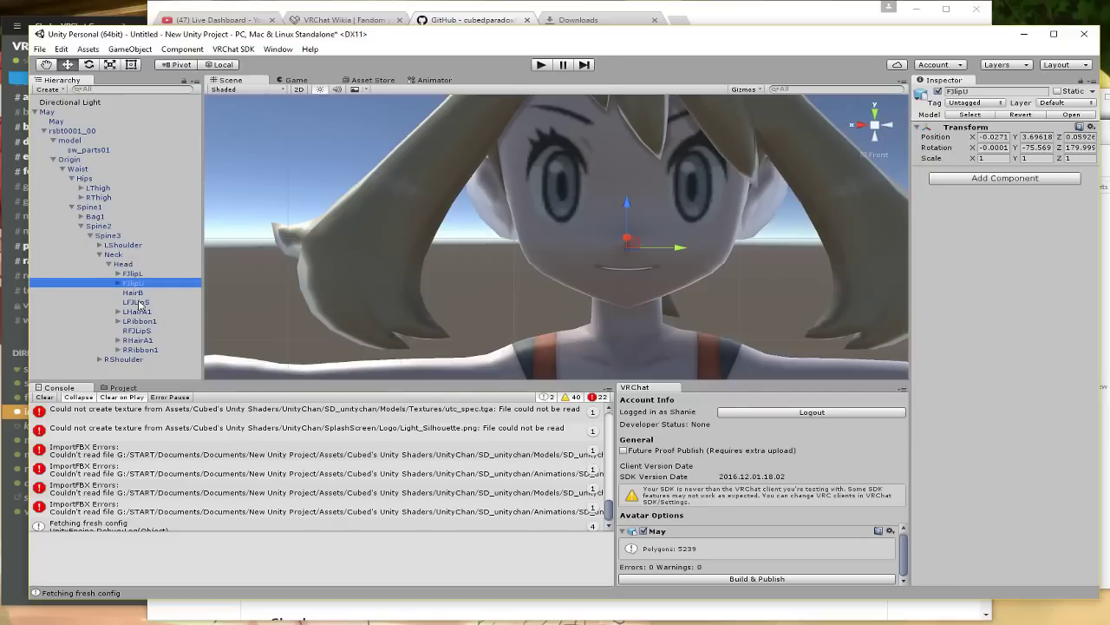
click(148, 340)
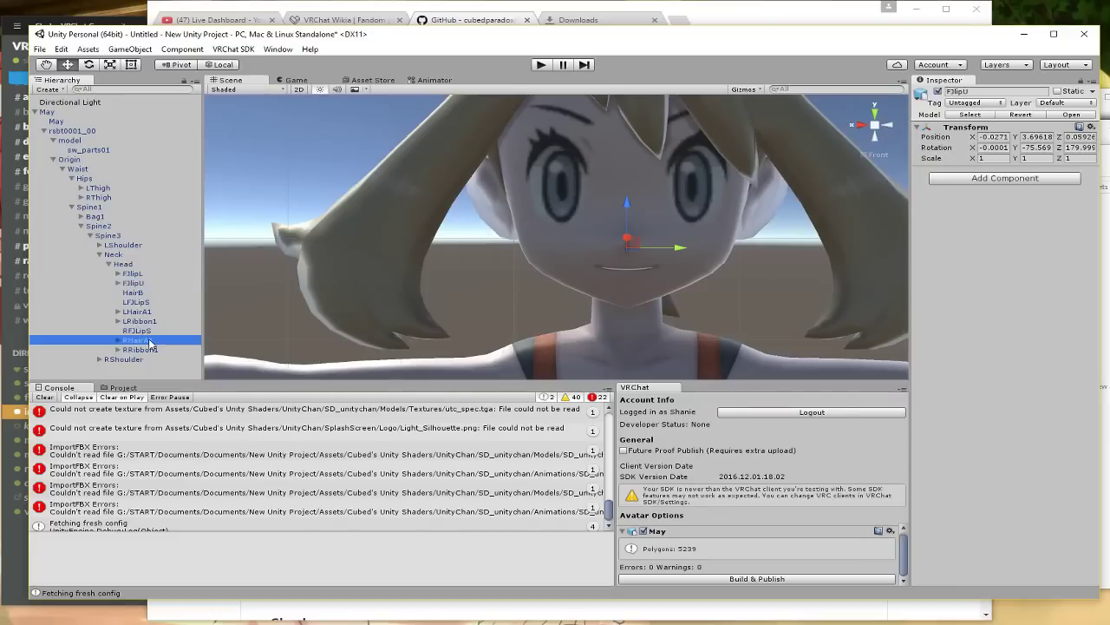
click(144, 350)
click(137, 293)
click(139, 303)
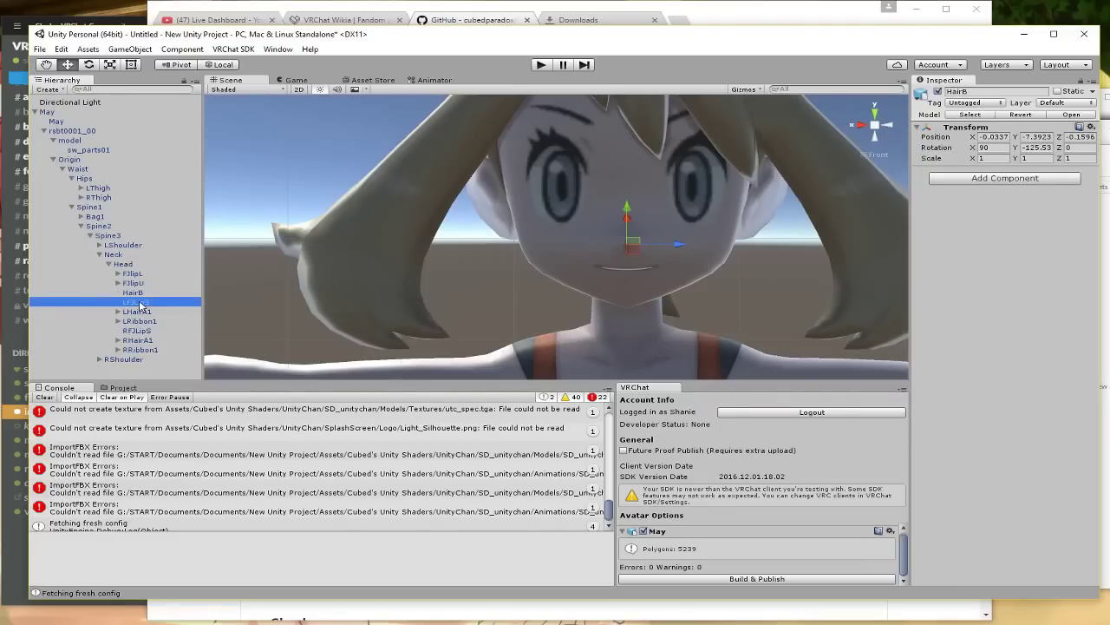
click(137, 322)
click(136, 330)
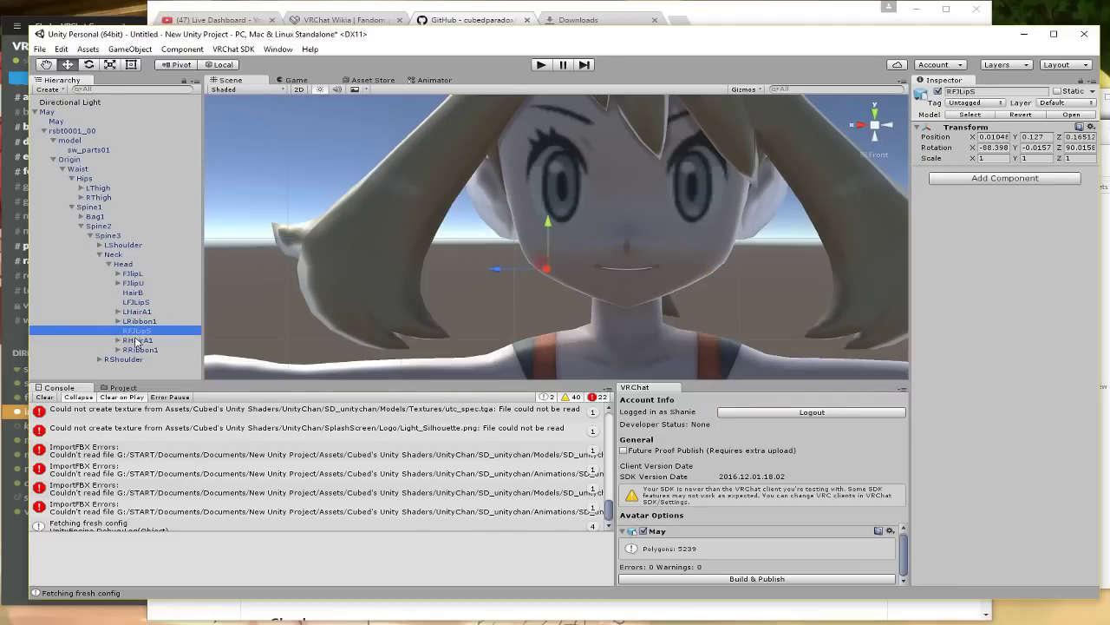
click(657, 251)
click(766, 275)
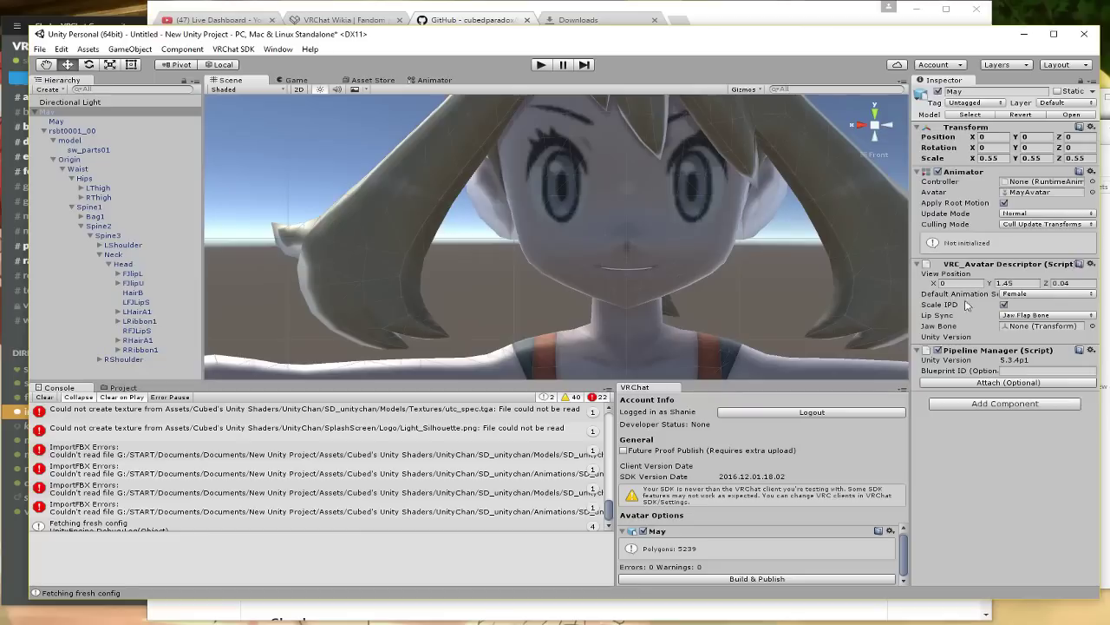
- Reset Lip Sync to Default, then Auto Detect it to Jaw Flap Bone using FJlipU
click(1035, 318)
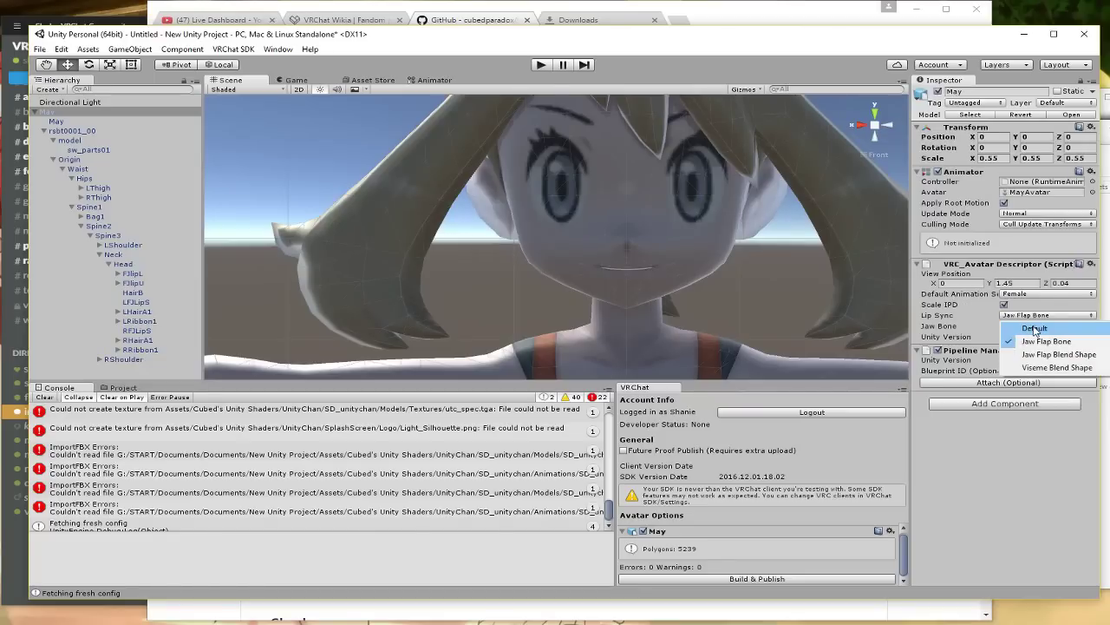
click(1028, 326)
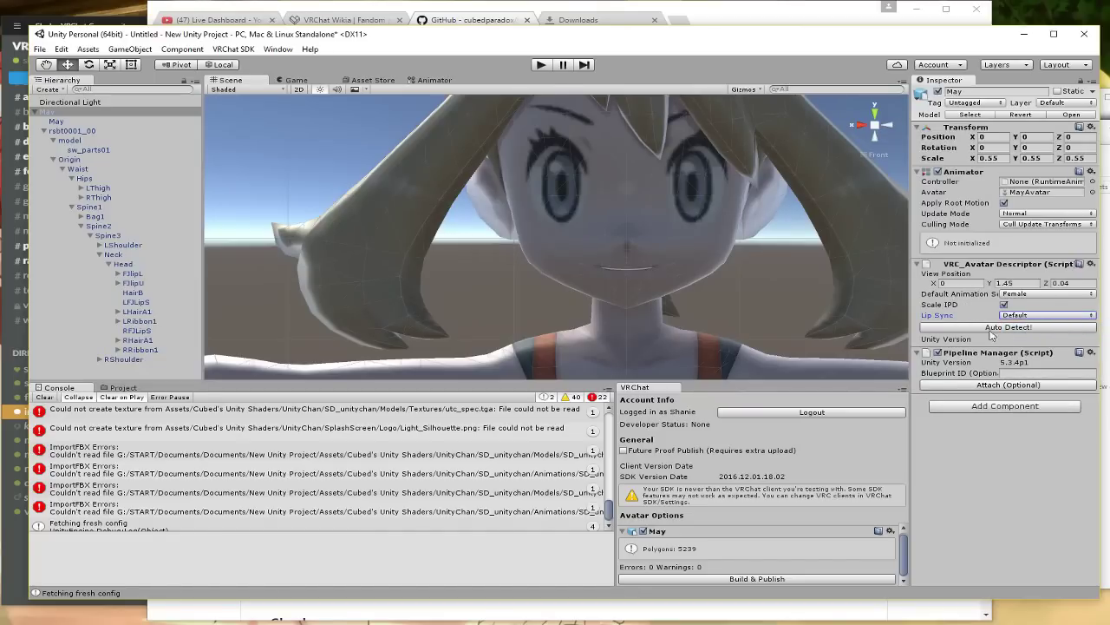
click(992, 330)
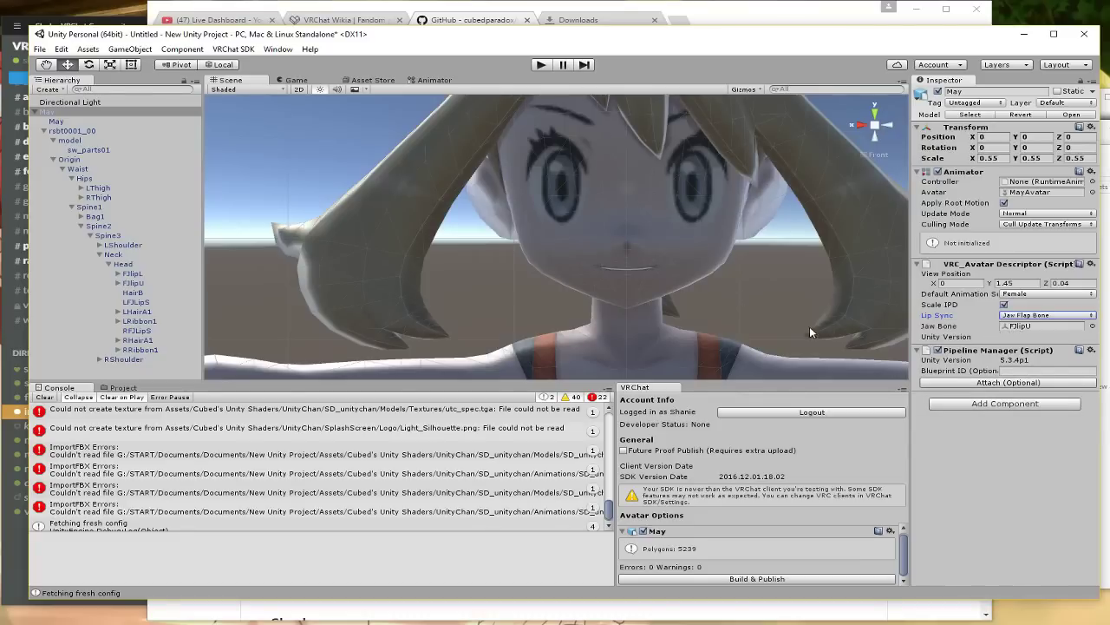
scroll(811, 326, up, 2)
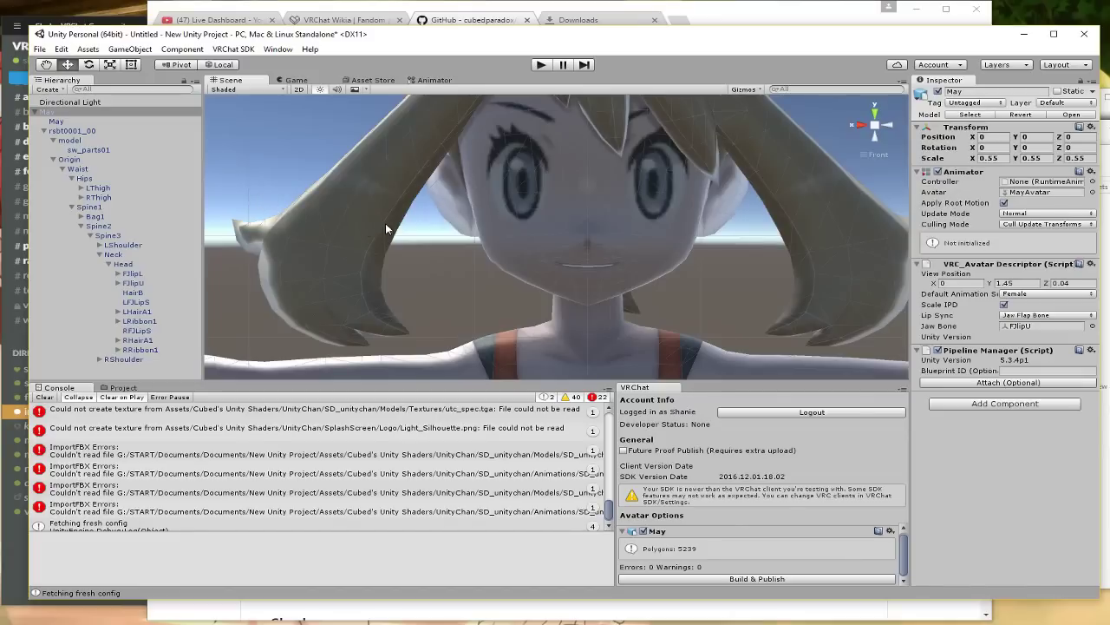
middle_drag(384, 221, 362, 213)
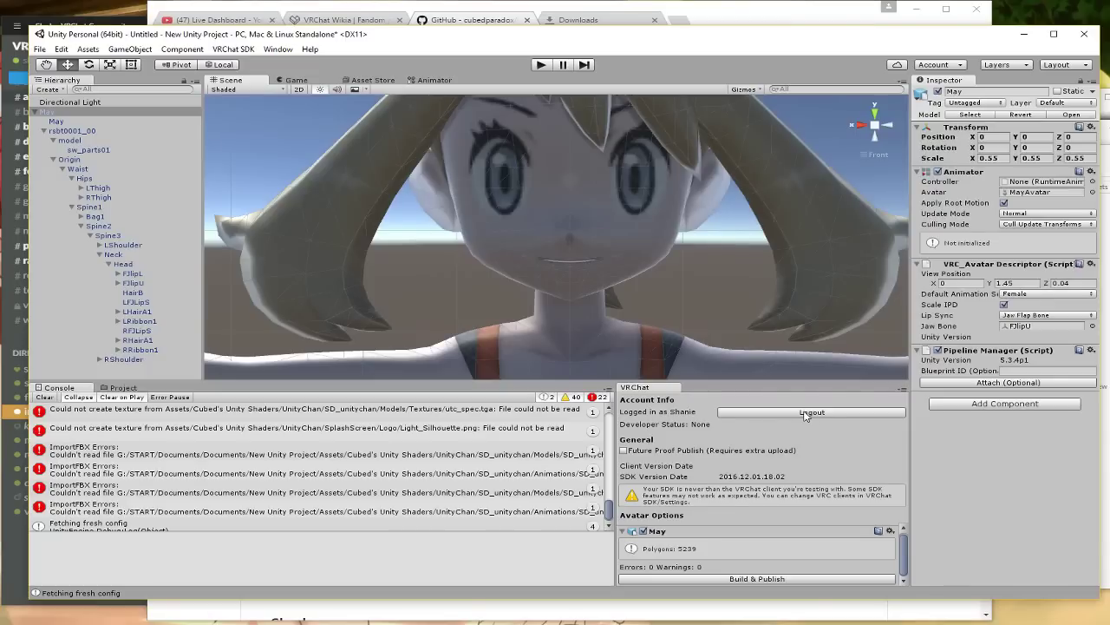
- Start Build & Publish and save the scene as May.unity in the Assets/May folder
click(755, 579)
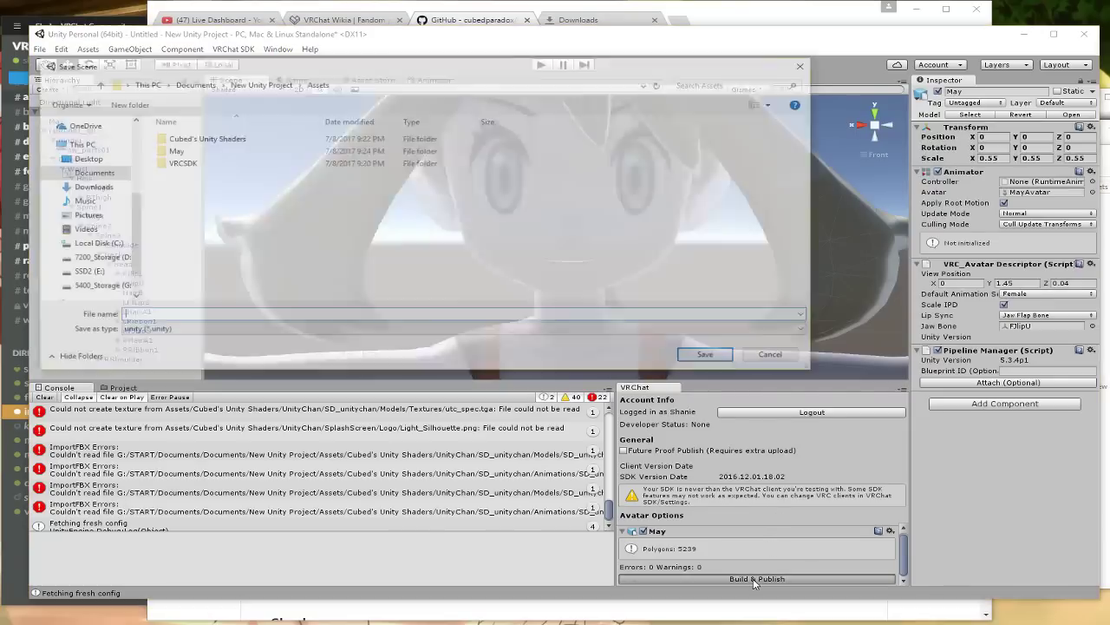
text(May)
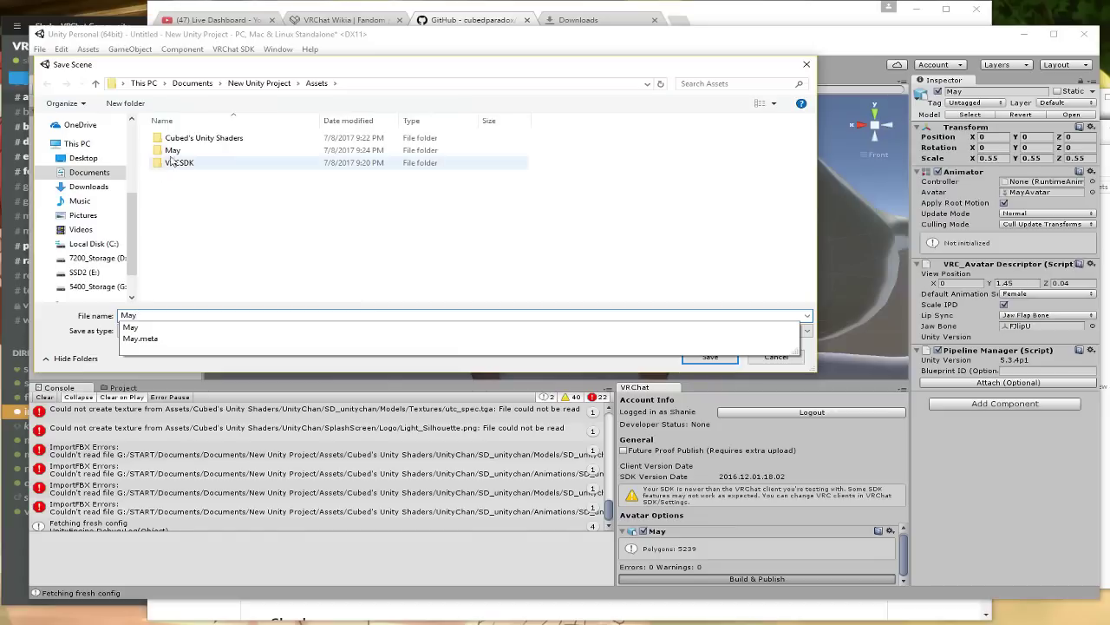
key(Return)
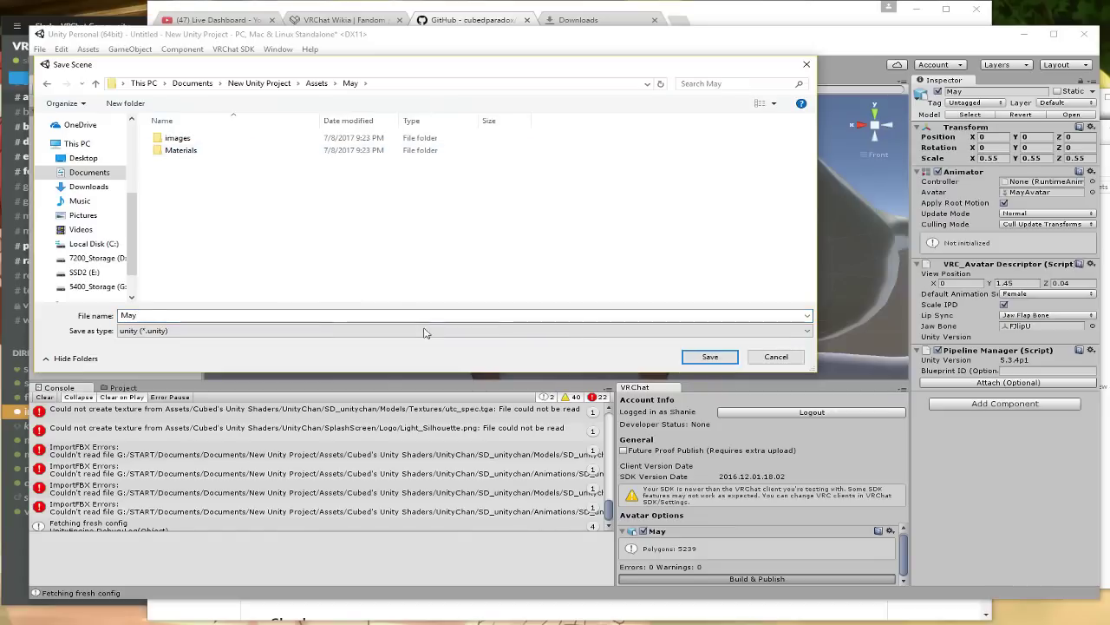
click(704, 361)
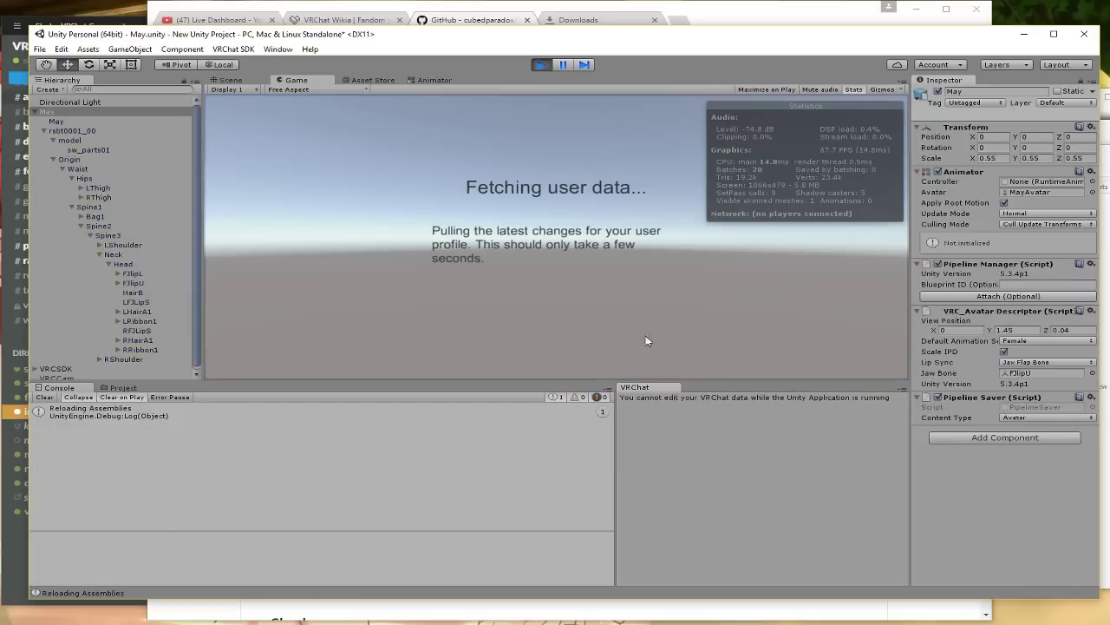
- Stop play mode, select May's mesh, and set the frill material's shader to CubedParadox/Flat Lit Toon
click(540, 63)
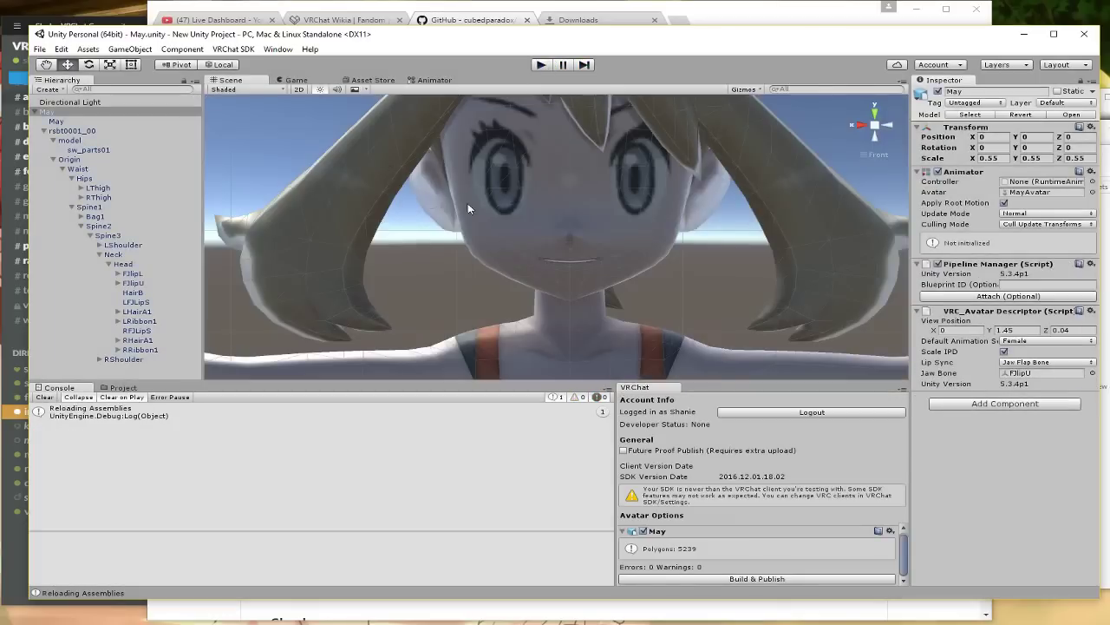
click(503, 247)
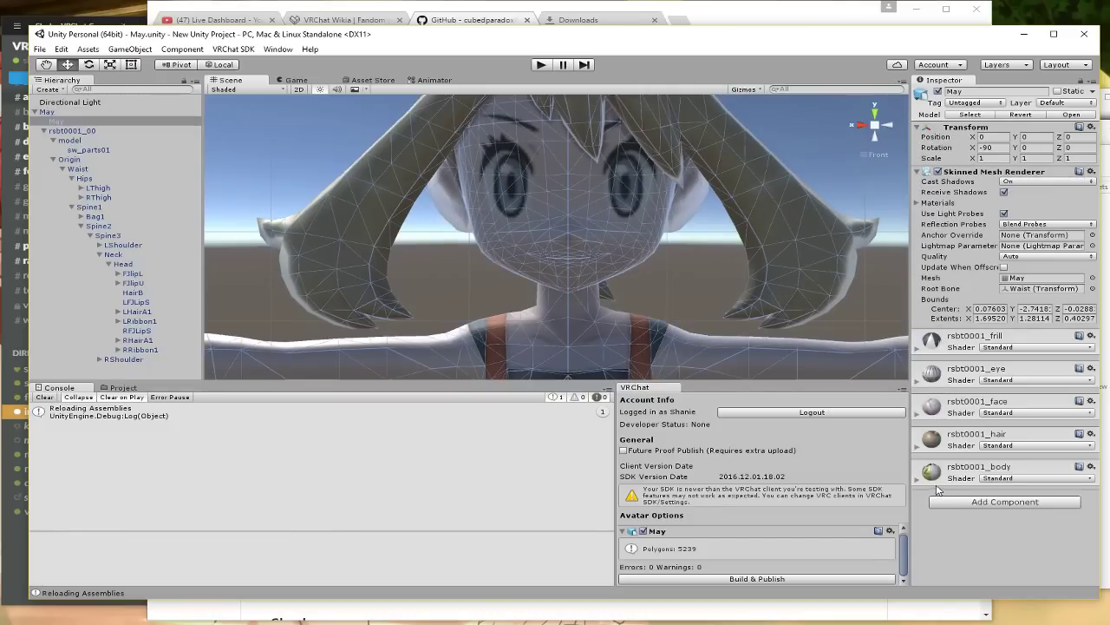
click(998, 348)
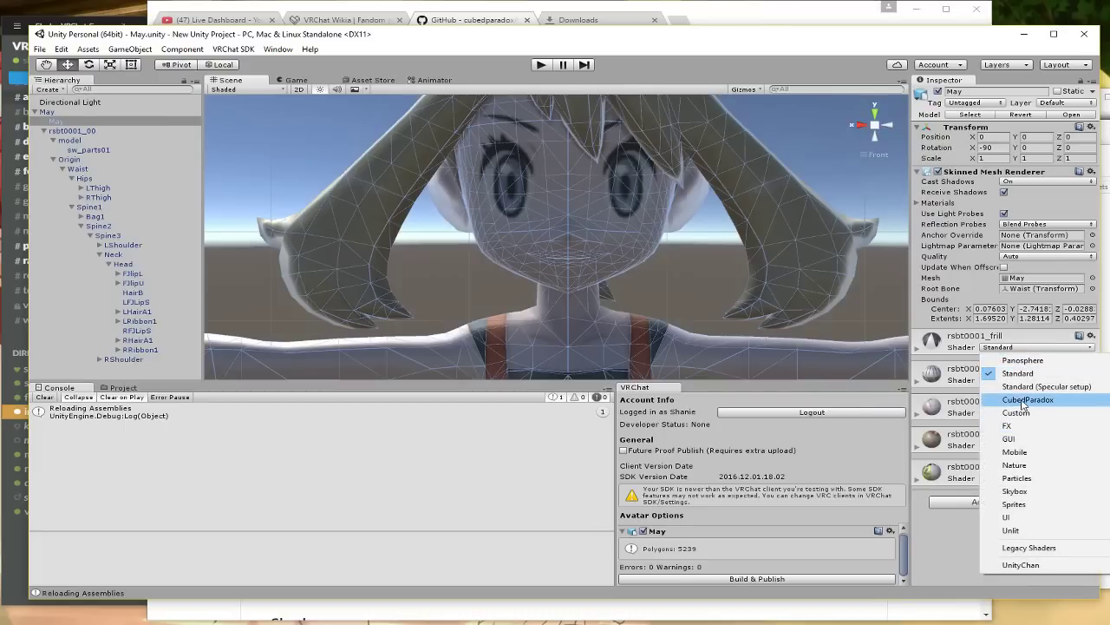
click(123, 387)
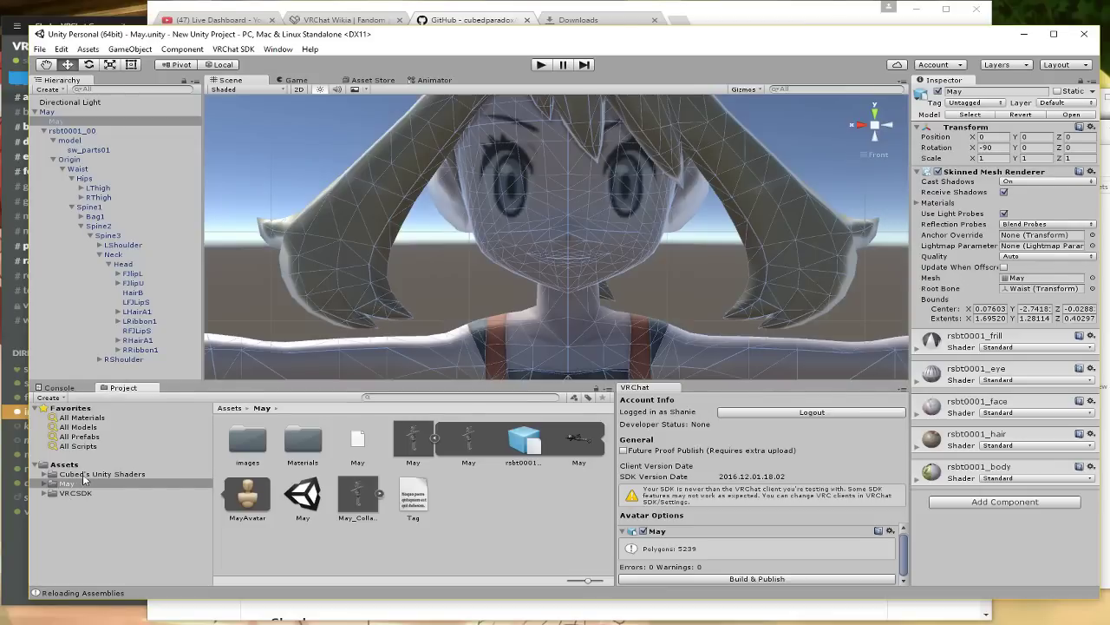
click(1015, 348)
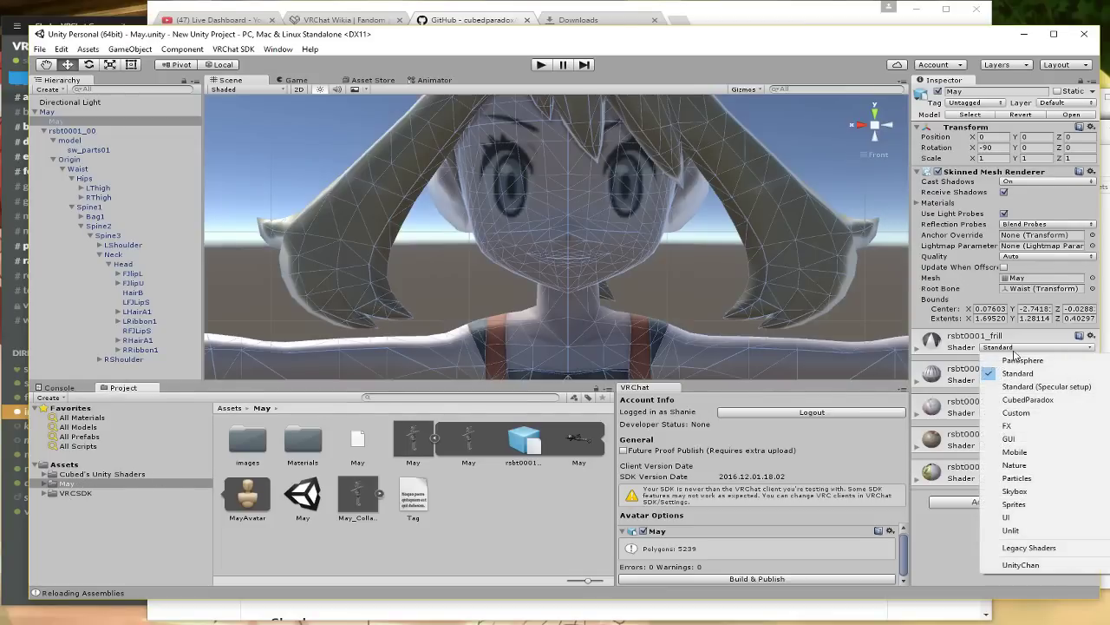
click(1029, 400)
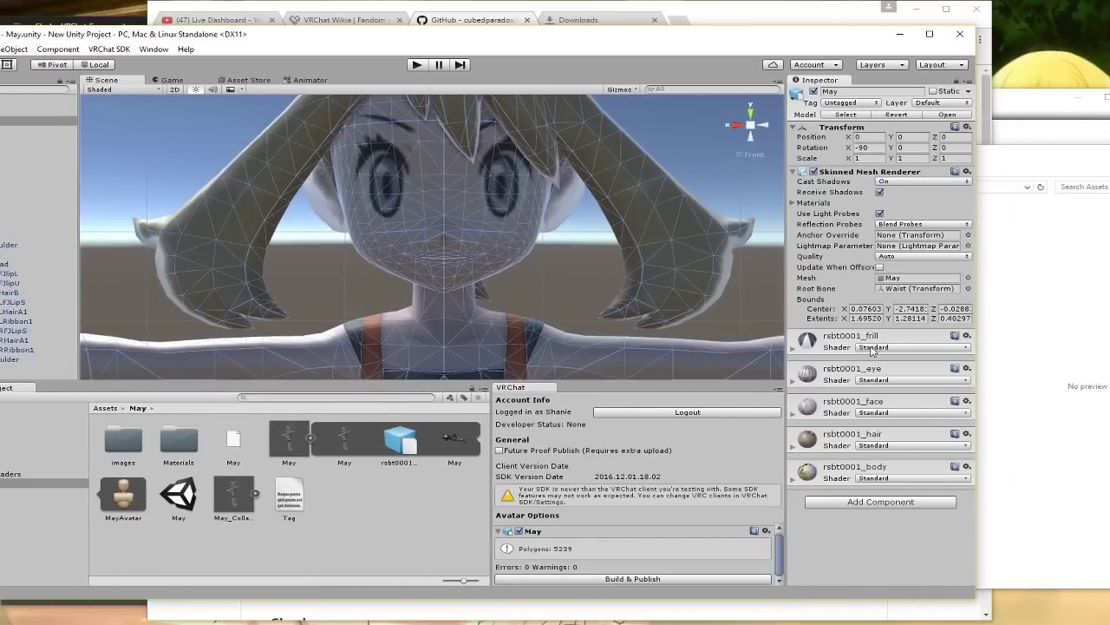
click(876, 347)
click(902, 386)
click(893, 347)
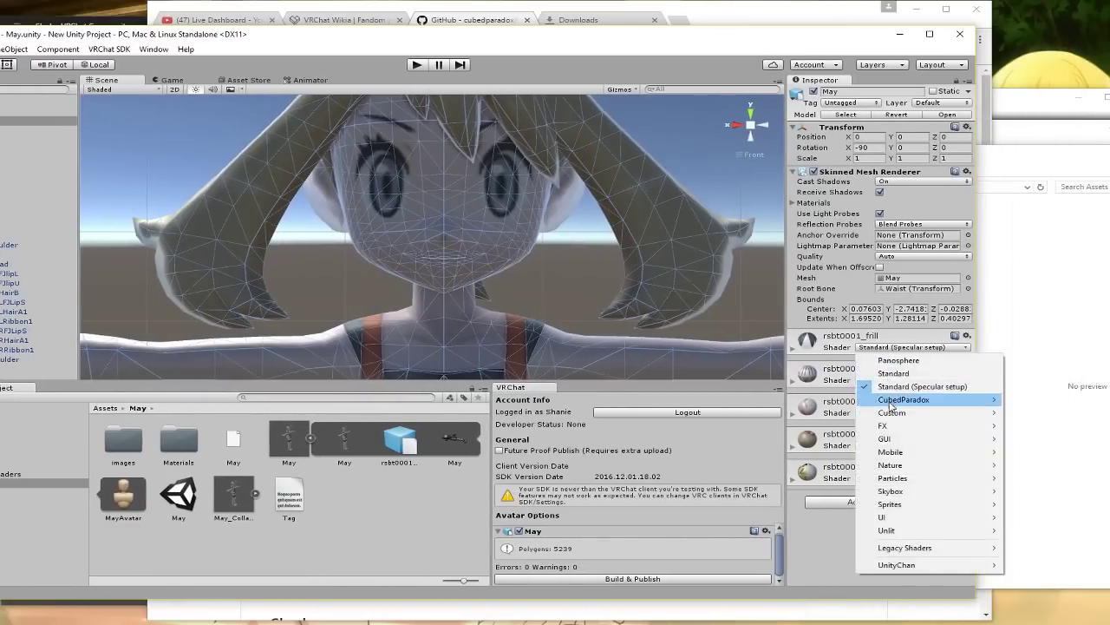
mouse_move(891, 405)
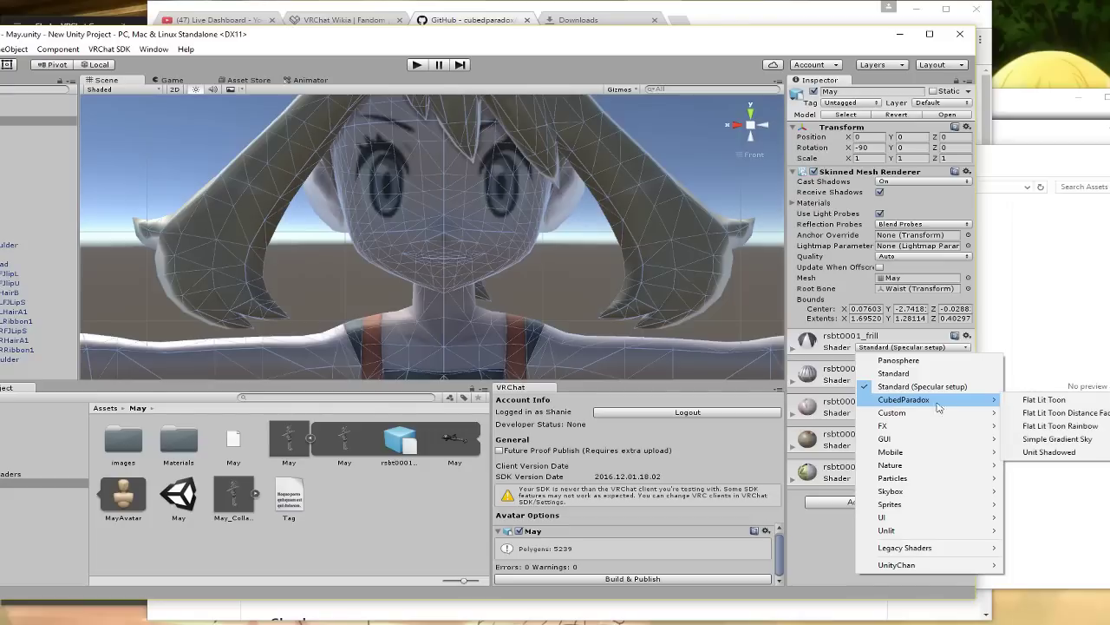
click(1060, 401)
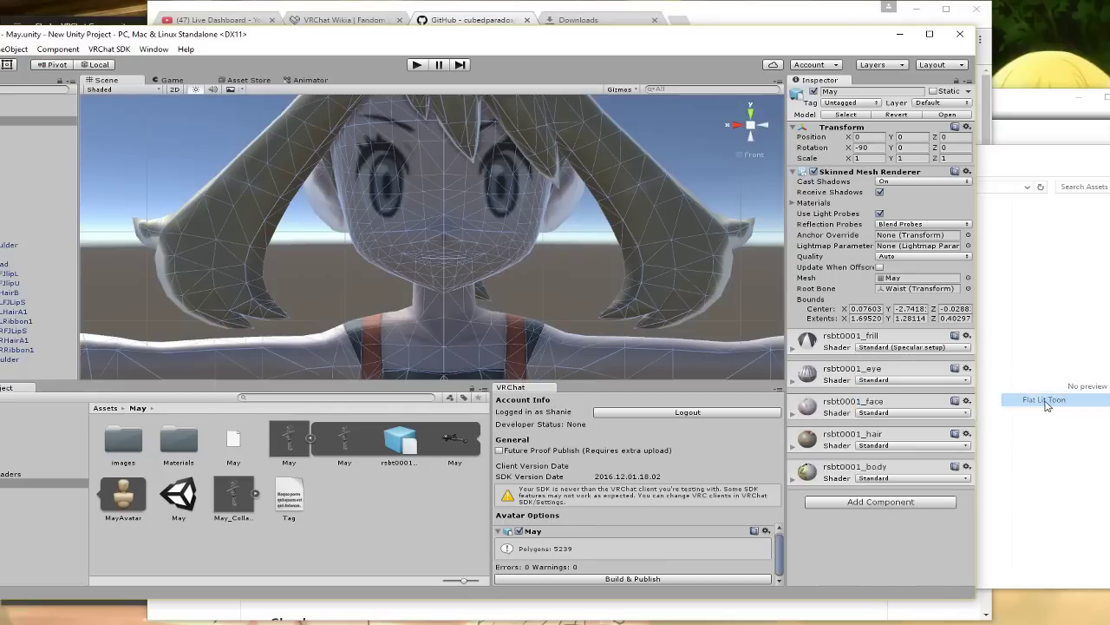
- Set the eye, face, hair and body materials' shaders to CubedParadox/Flat Lit Toon
click(873, 381)
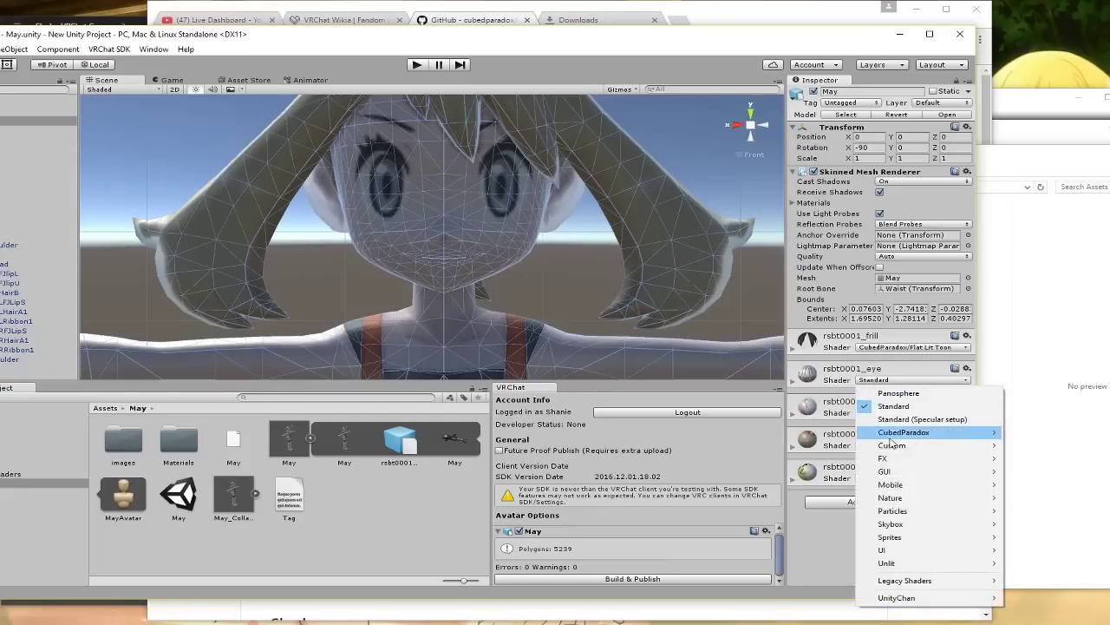
click(1041, 432)
click(898, 415)
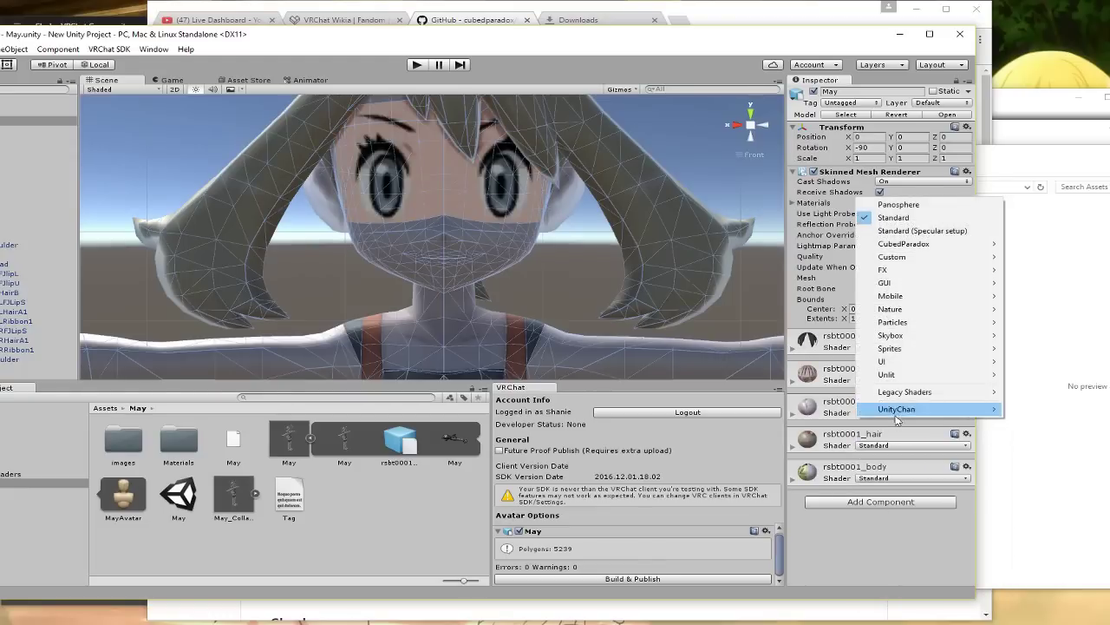
click(1026, 246)
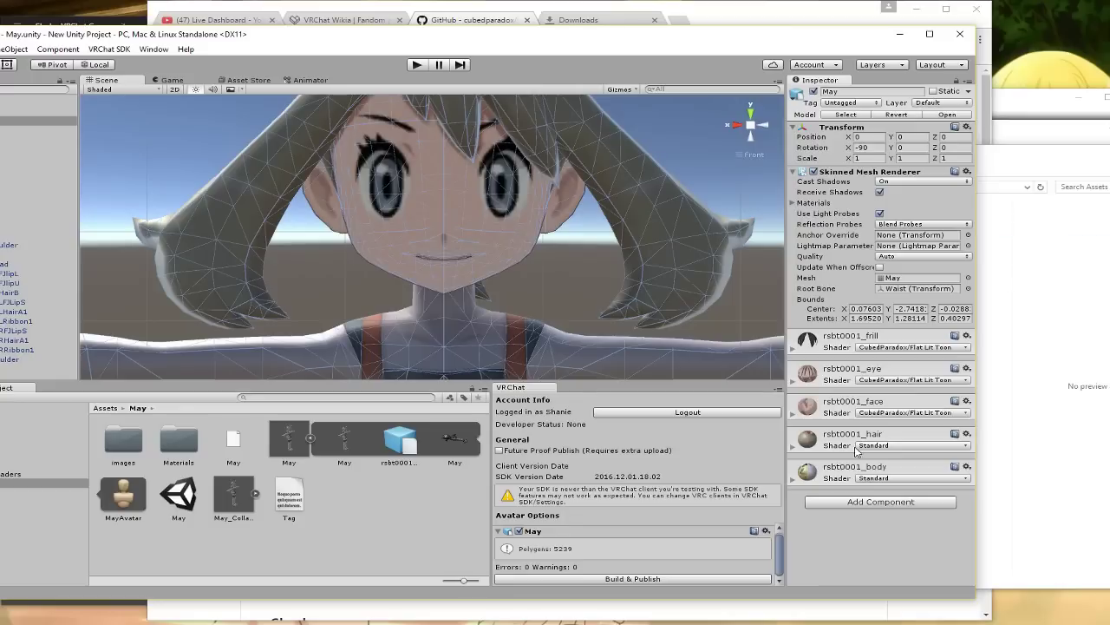
click(885, 445)
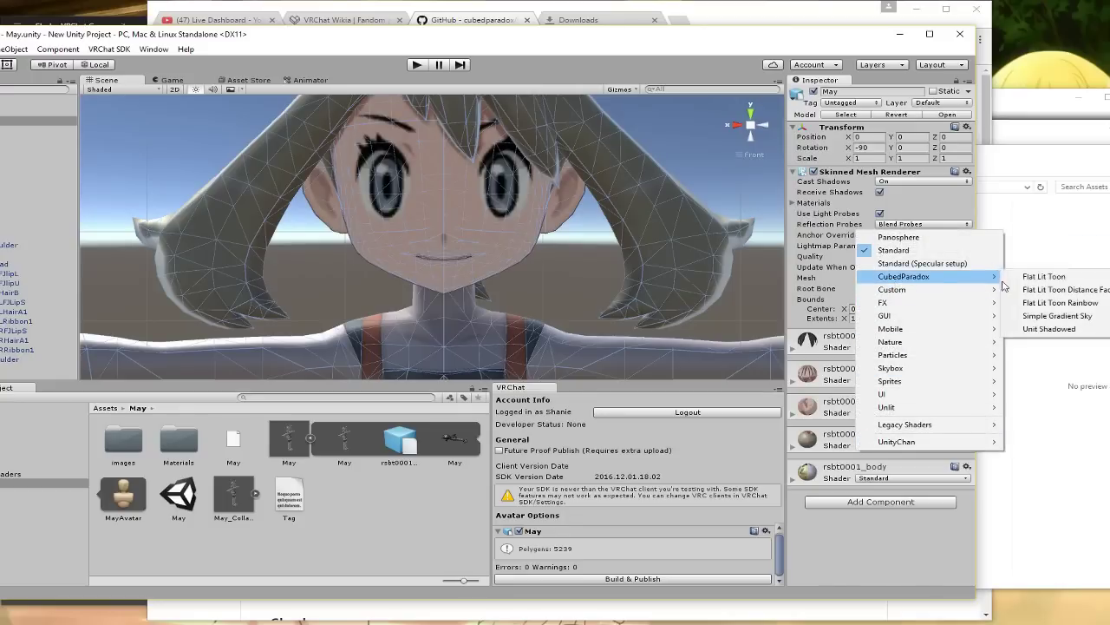
click(1045, 282)
click(899, 478)
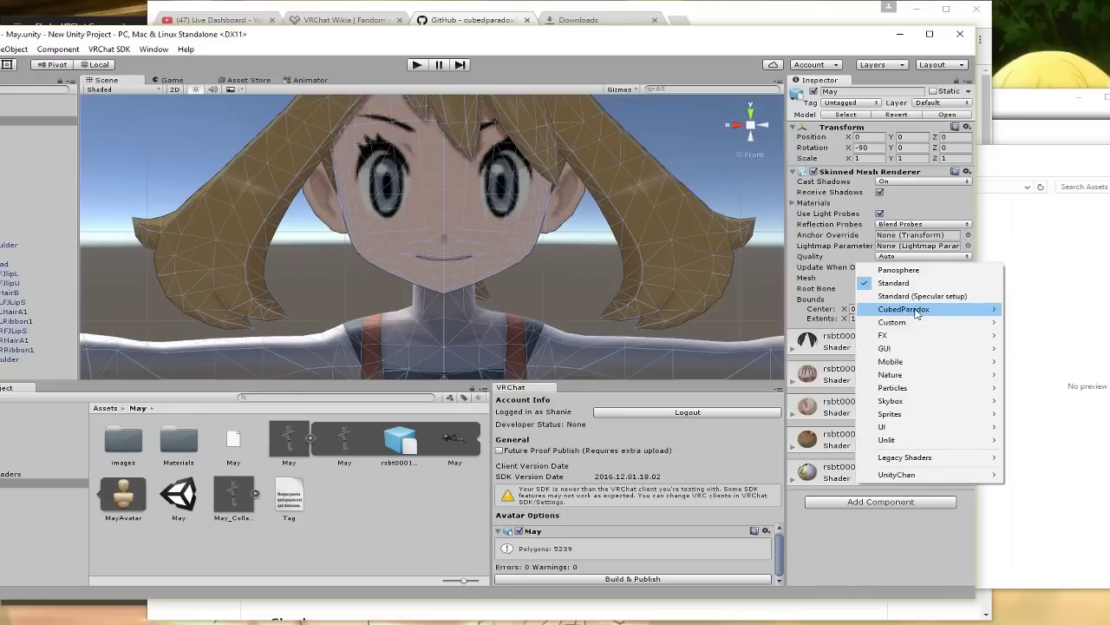
mouse_move(920, 313)
click(998, 310)
scroll(637, 300, down, 5)
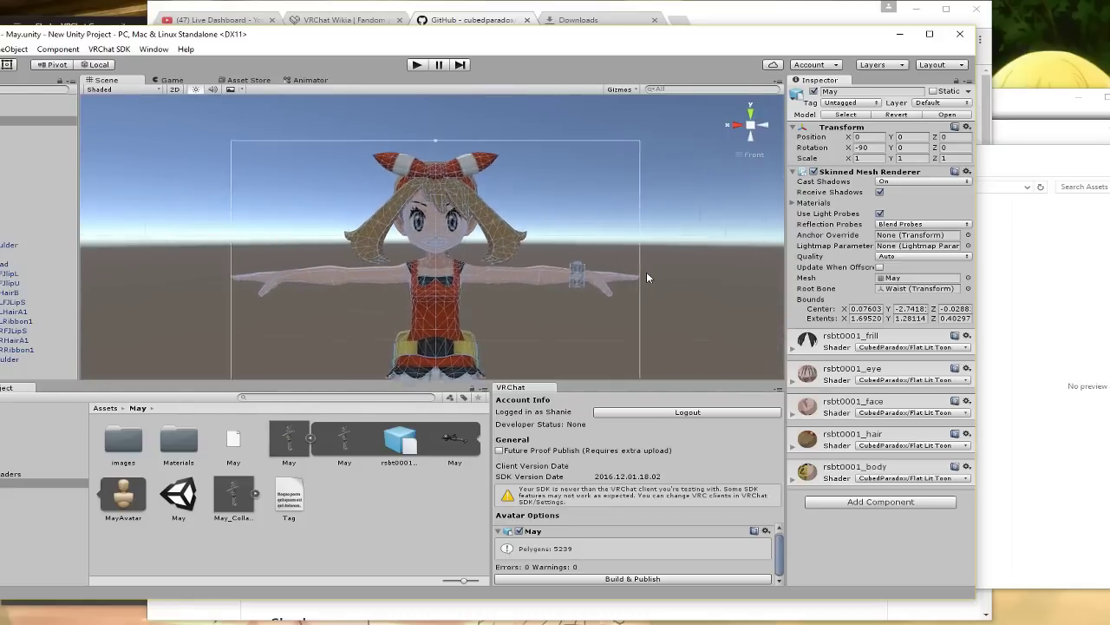
- Open the Materials folder and inspect the body, eye and frill toon materials
drag(641, 40, 741, 46)
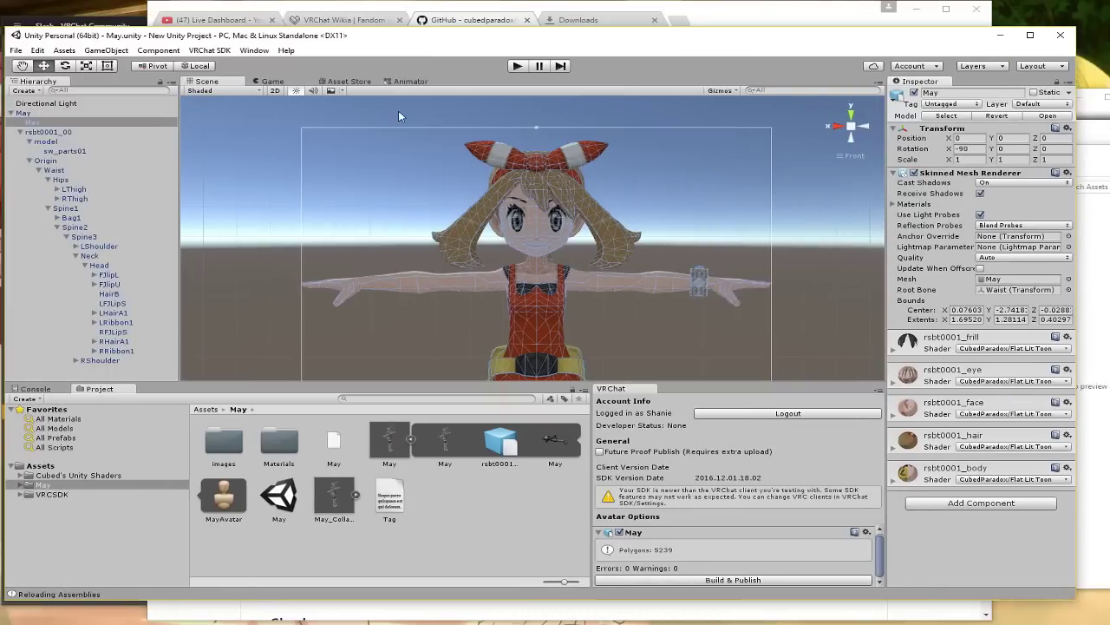
double_click(280, 442)
click(222, 440)
click(278, 443)
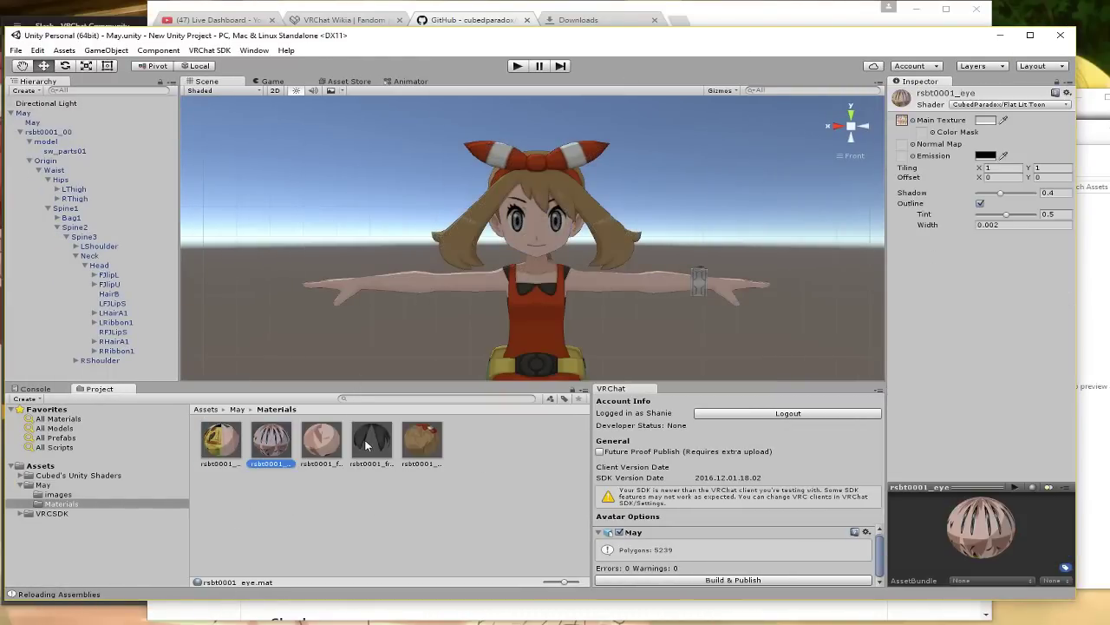
click(368, 444)
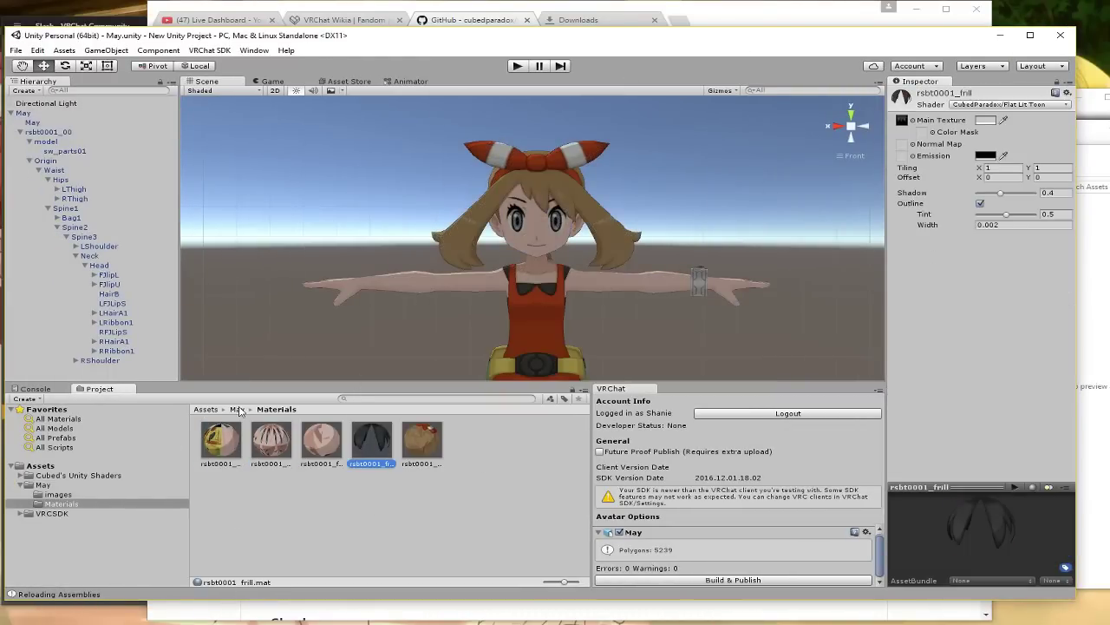
- Open May > images and inspect the rsbt0001_hair, rsbt0001_eye and rsbt0001_body textures
click(237, 408)
double_click(223, 440)
click(223, 496)
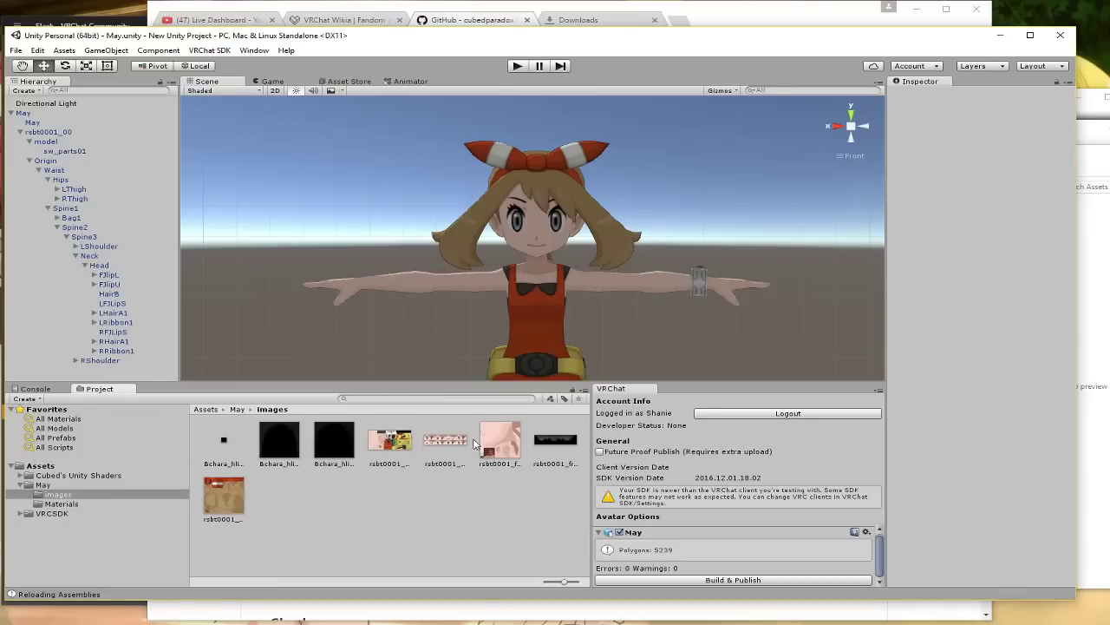
click(452, 443)
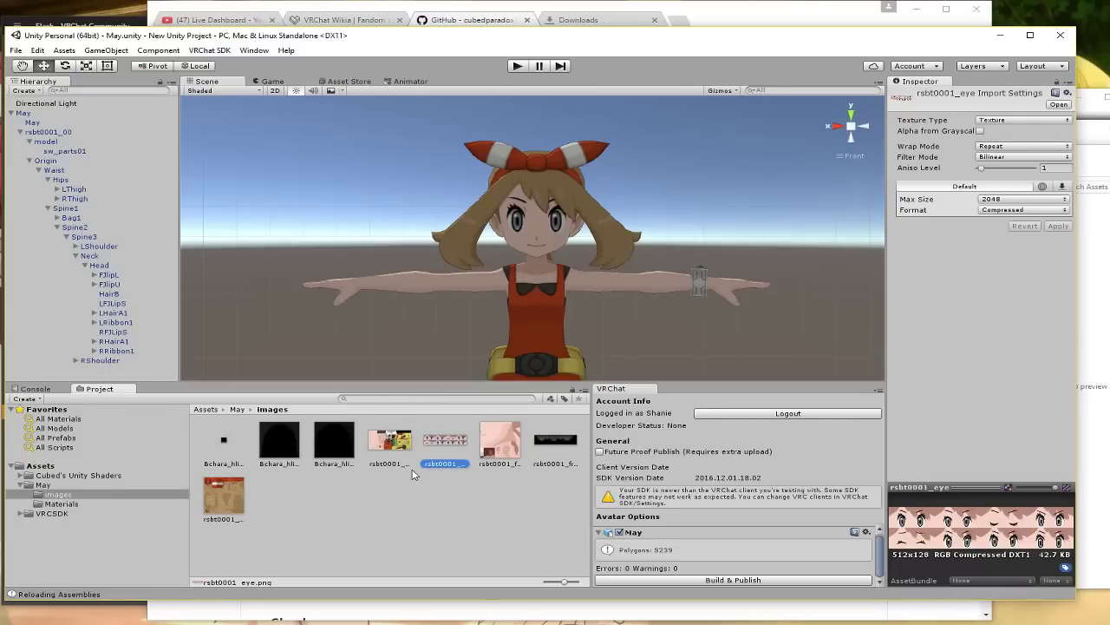
click(387, 444)
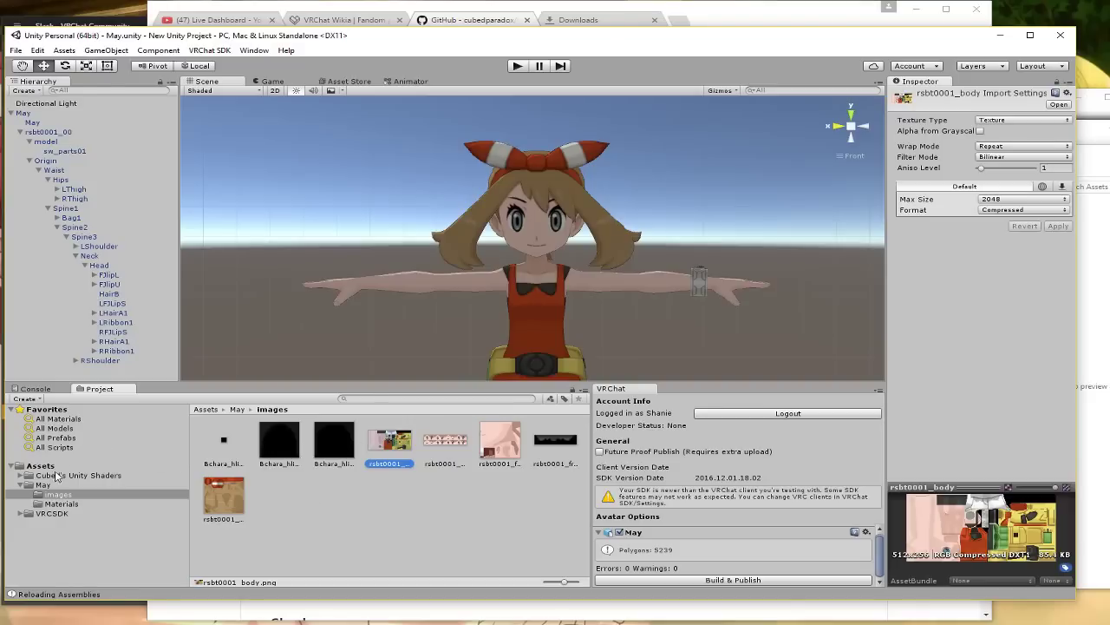
- Select May's mesh and expand the rsbt0001_frill material's Flat Lit Toon properties, then deselect
click(27, 114)
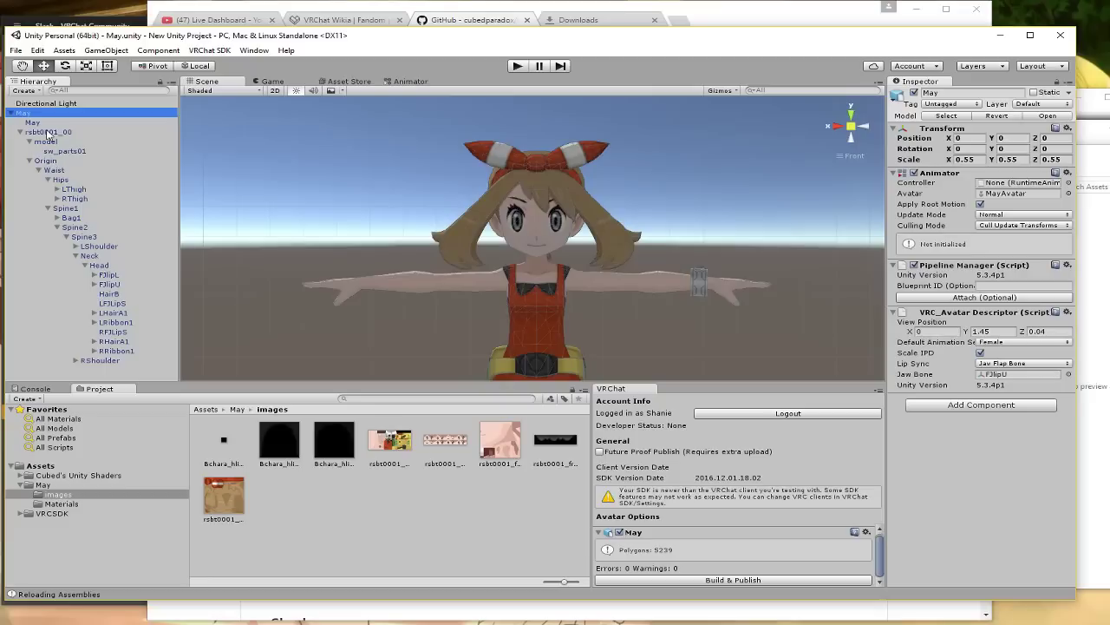
click(540, 174)
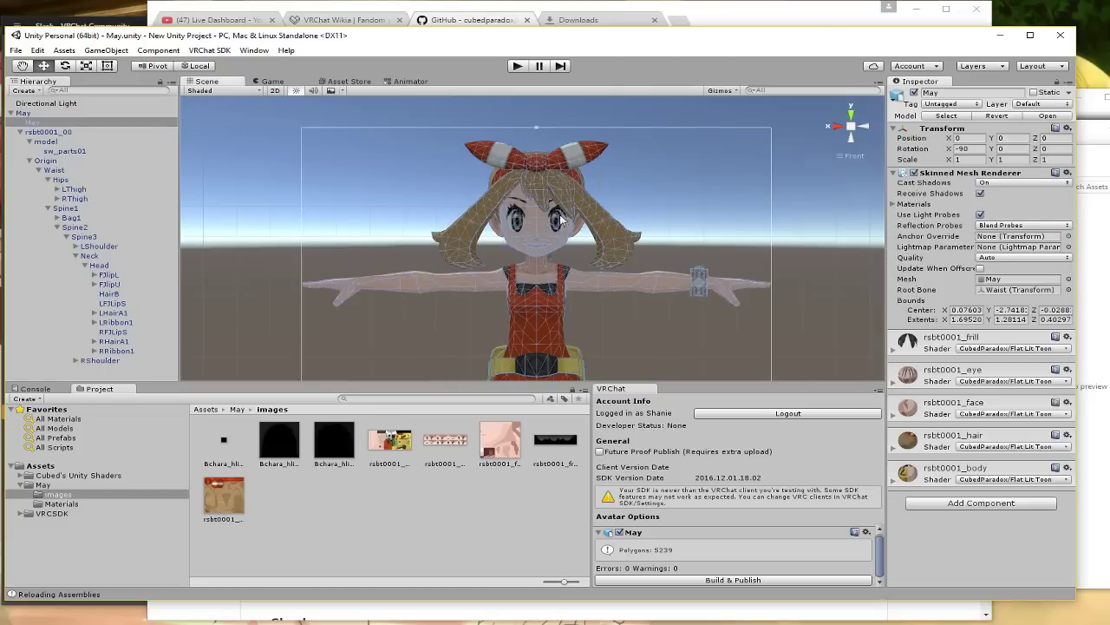
click(894, 349)
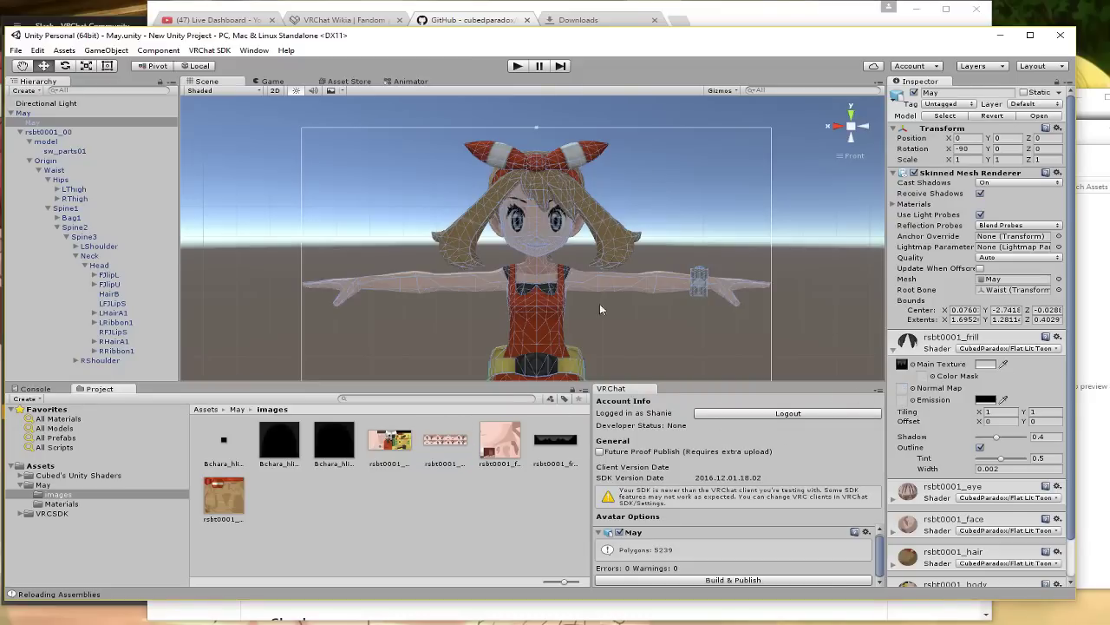
middle_drag(543, 304, 556, 284)
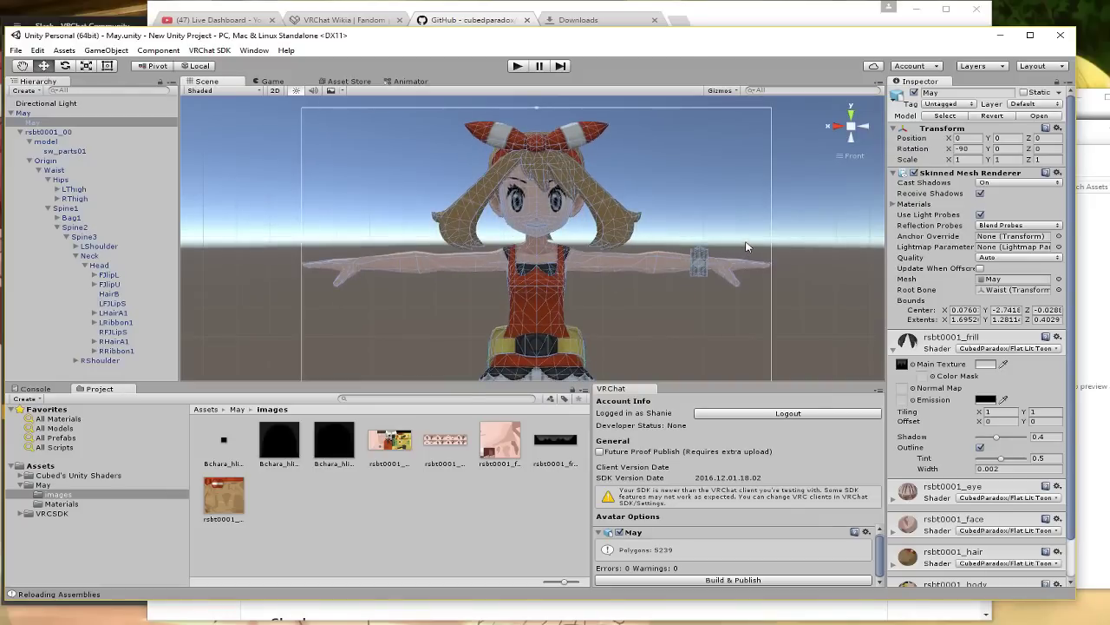
click(799, 247)
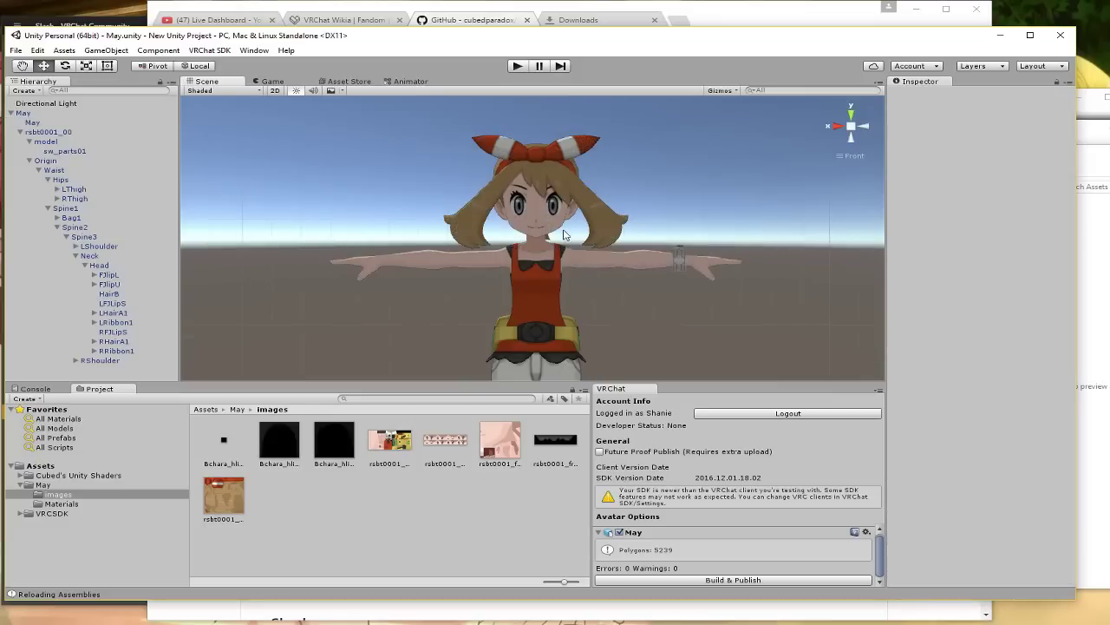
- Zoom out the Scene view and Build & Publish May to reach the New Avatar form
scroll(568, 246, down, 3)
scroll(565, 251, down, 2)
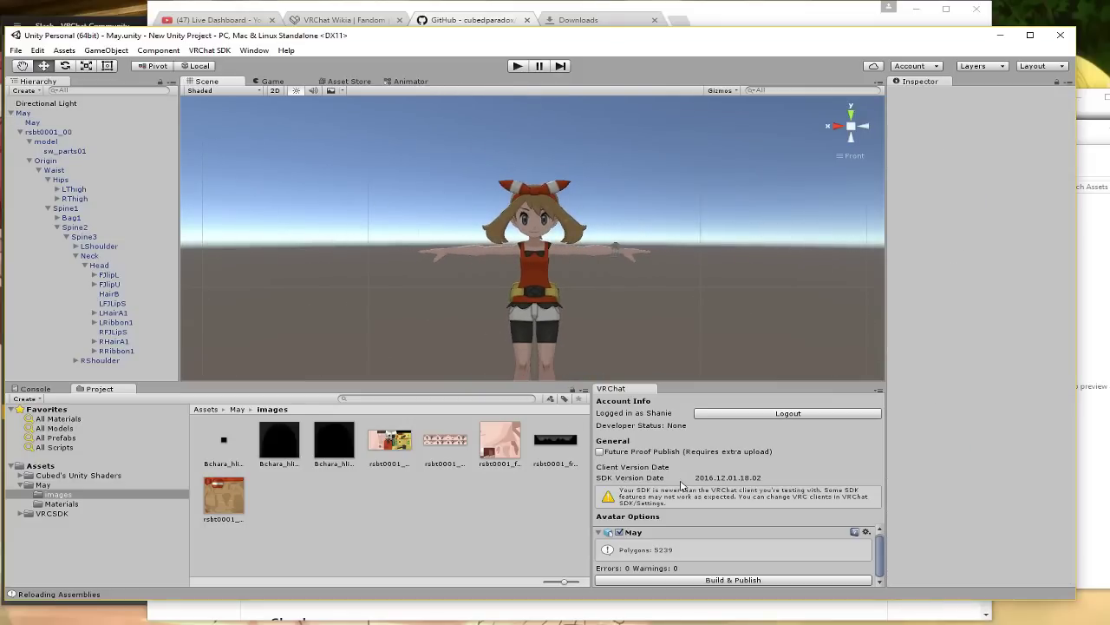
click(722, 580)
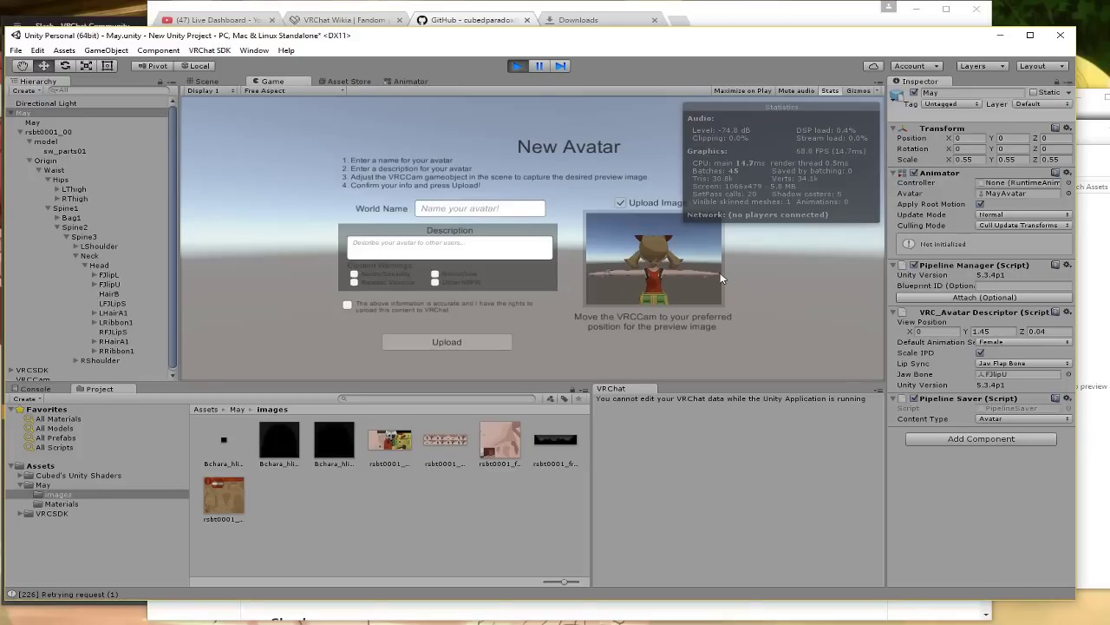
- Select the VRCCam and move it along Z to the front side of May
click(206, 82)
click(495, 243)
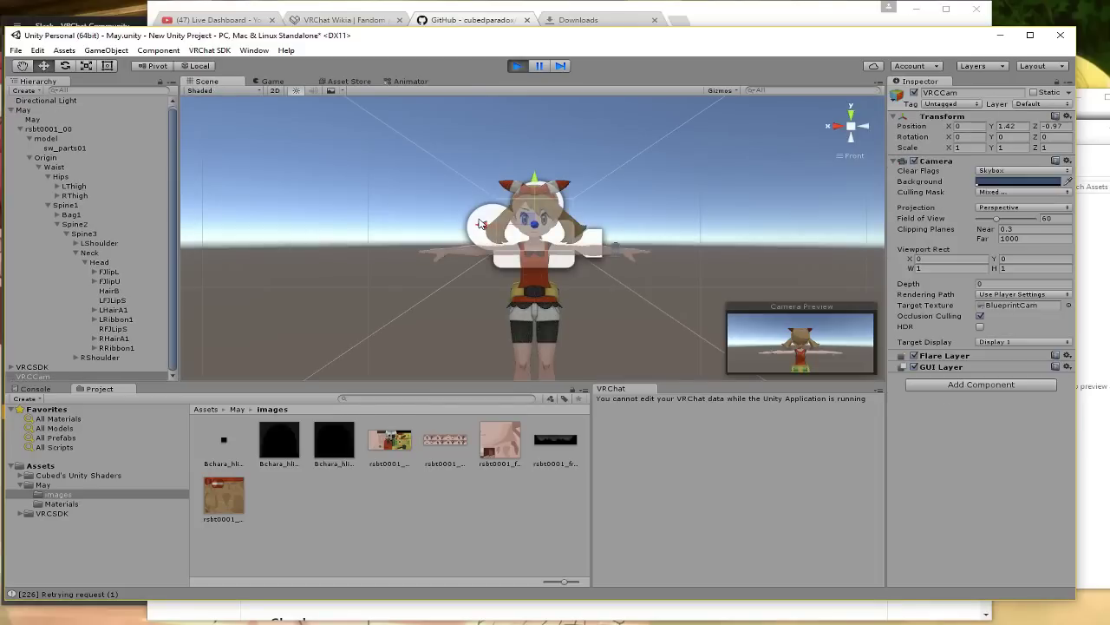
click(864, 126)
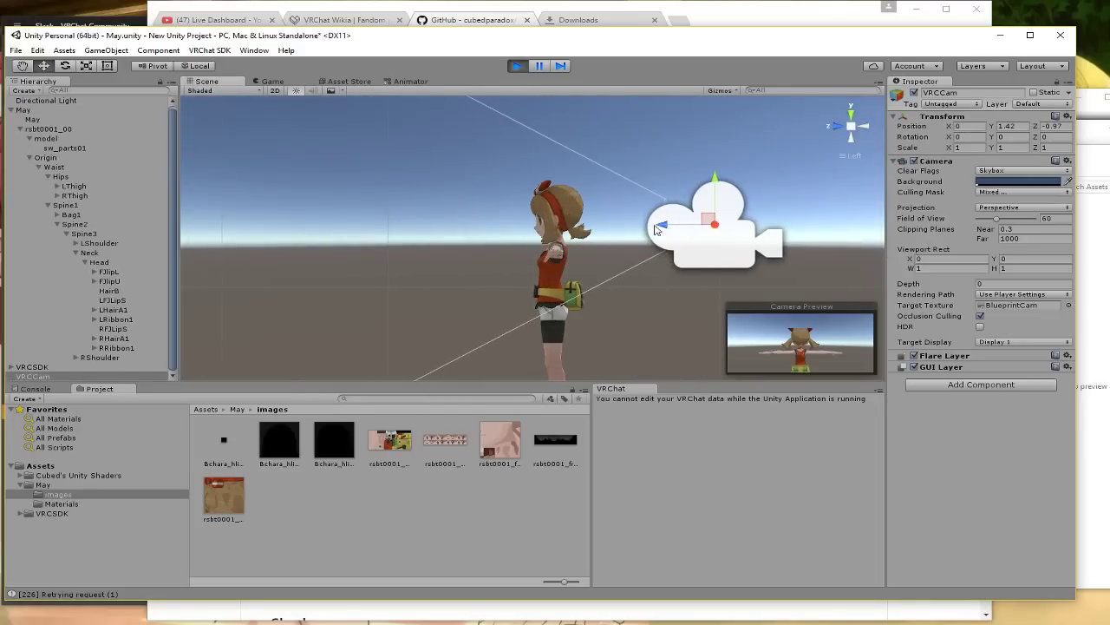
drag(659, 225, 469, 230)
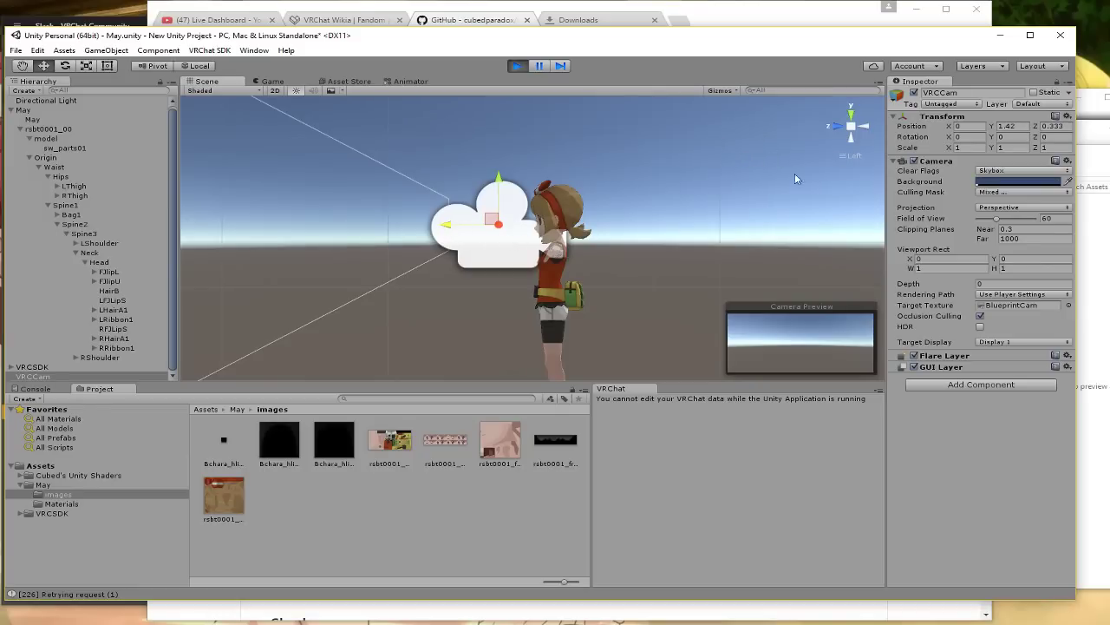
click(865, 128)
click(840, 124)
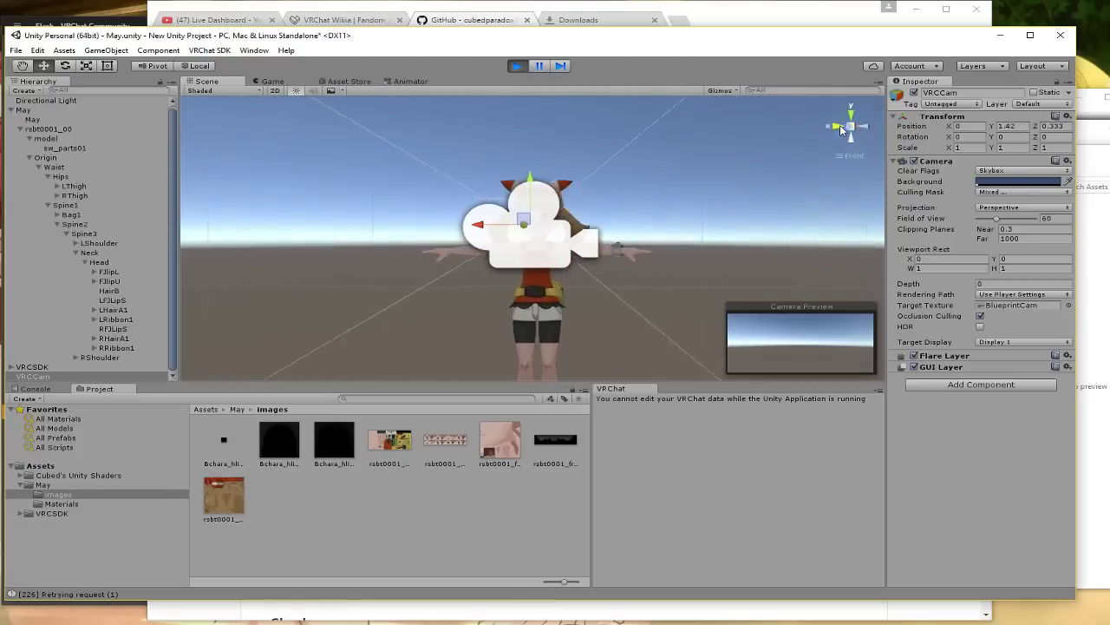
click(839, 126)
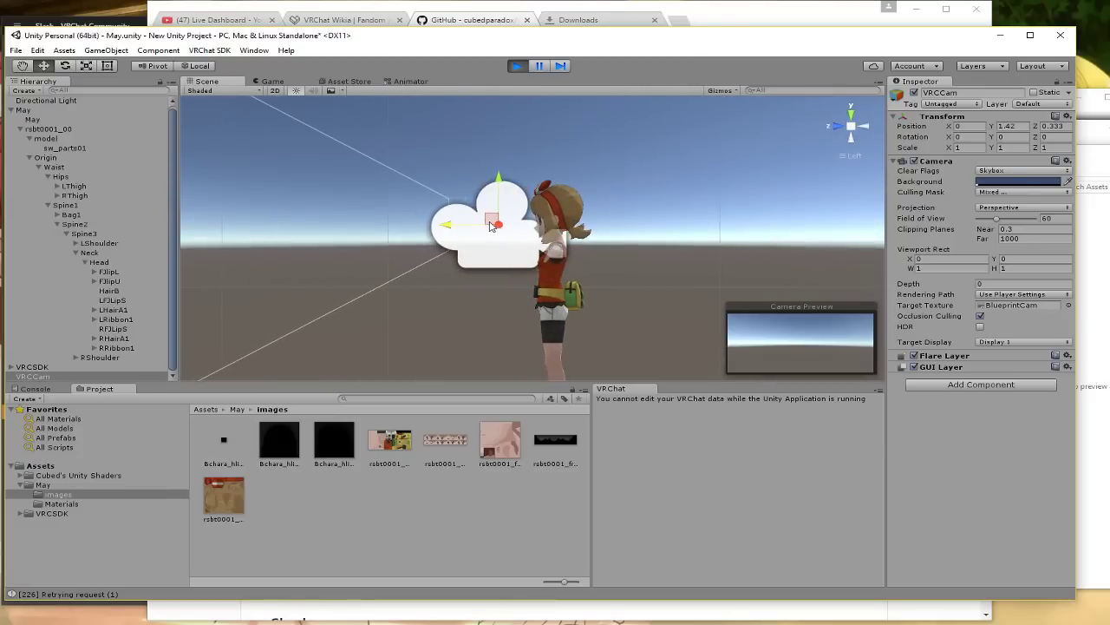
- Rotate the VRCCam 180° to face May and nudge it closer to frame her face
key(r)
key(e)
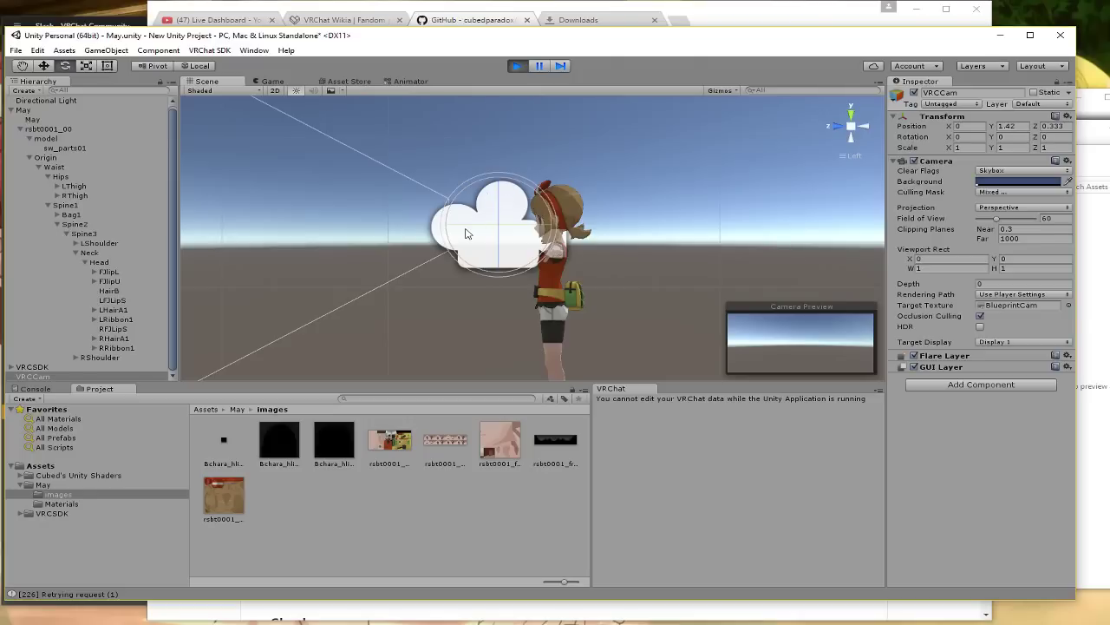
drag(465, 229, 694, 218)
key(w)
drag(503, 225, 466, 212)
key(e)
key(w)
- Name the avatar 'May', tick the accuracy checkbox, upload, and dismiss the Update Complete message
click(275, 81)
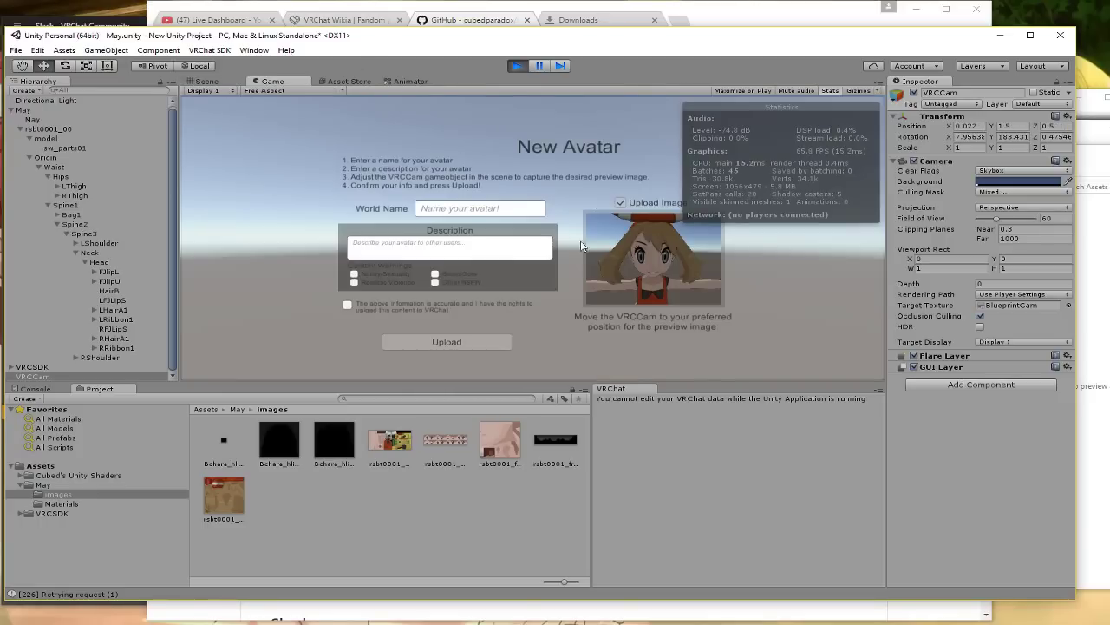
click(451, 209)
text(May)
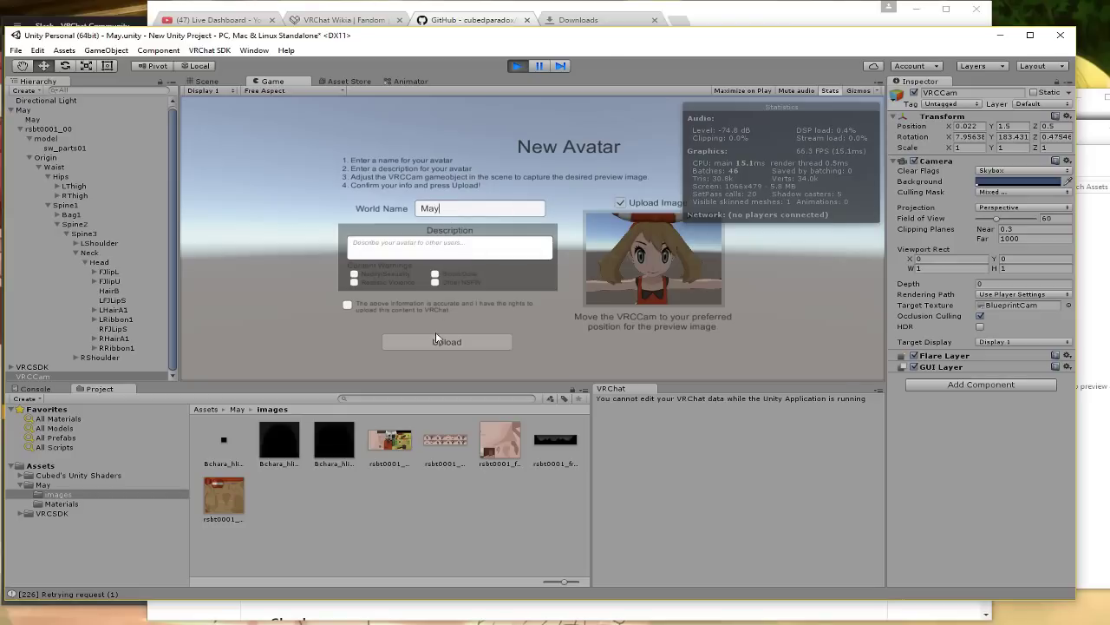
click(347, 305)
click(444, 343)
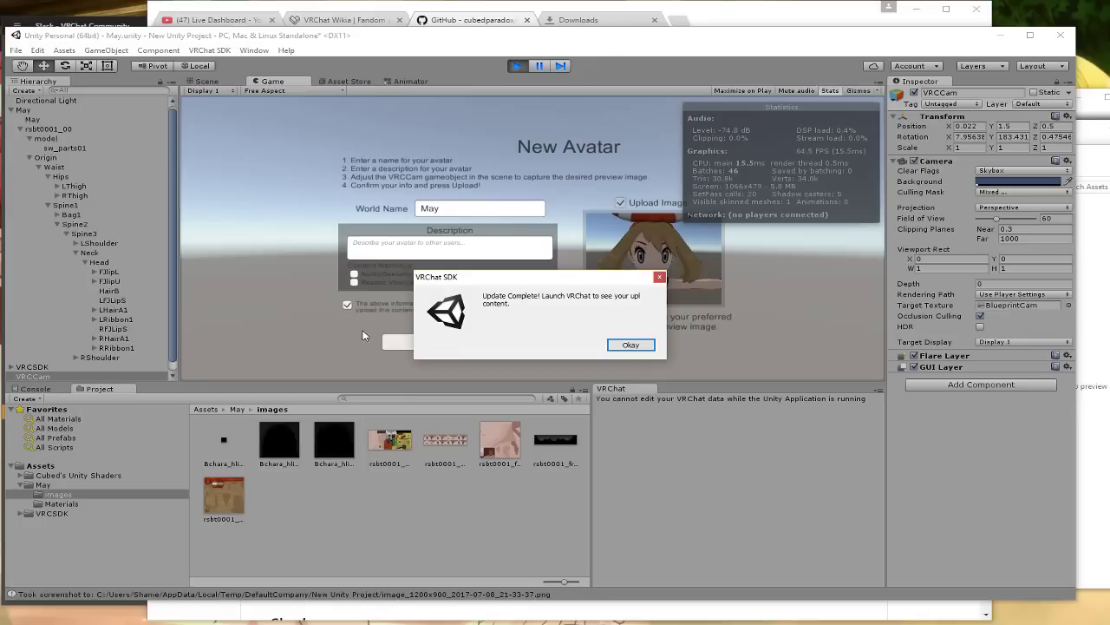
click(631, 345)
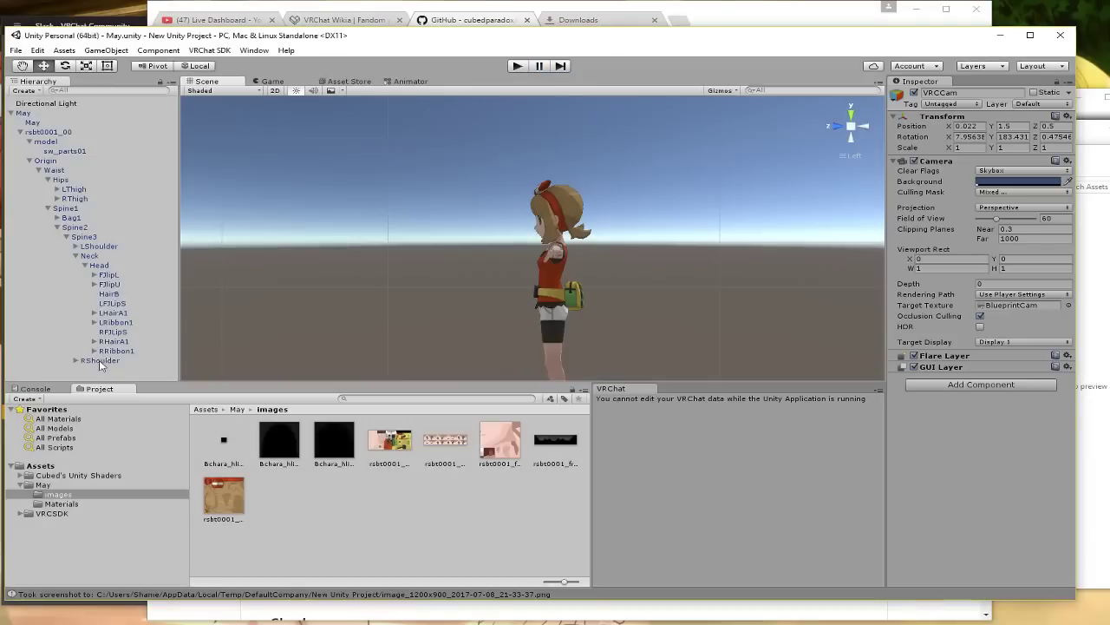
- Open the Console to read the Uploading VRC File and Uploading Image log entries
click(35, 388)
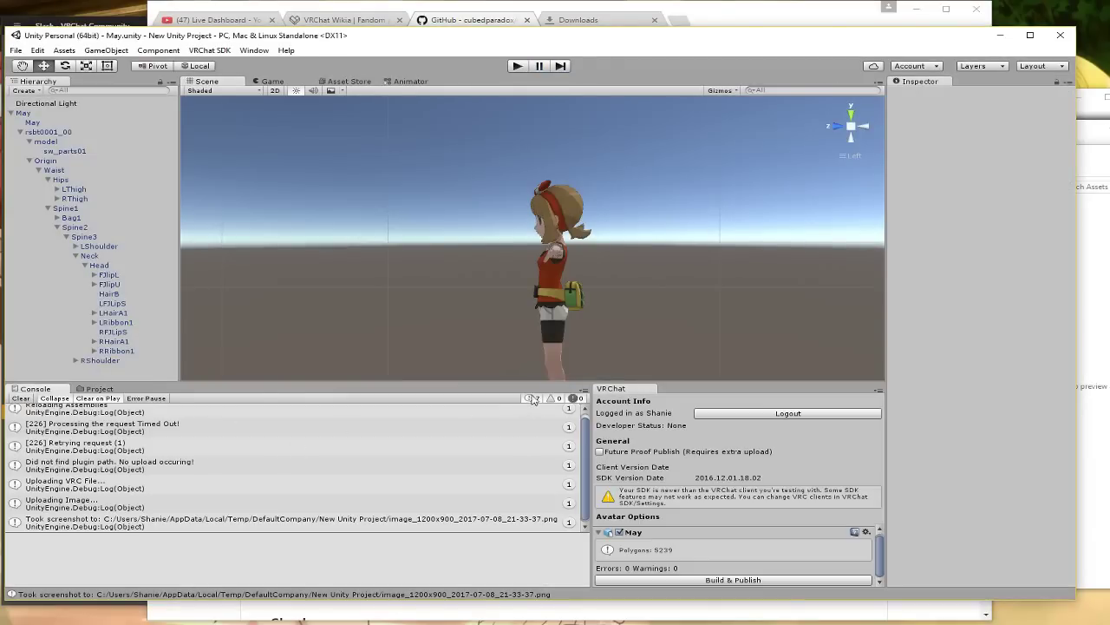
scroll(383, 430, down, 1)
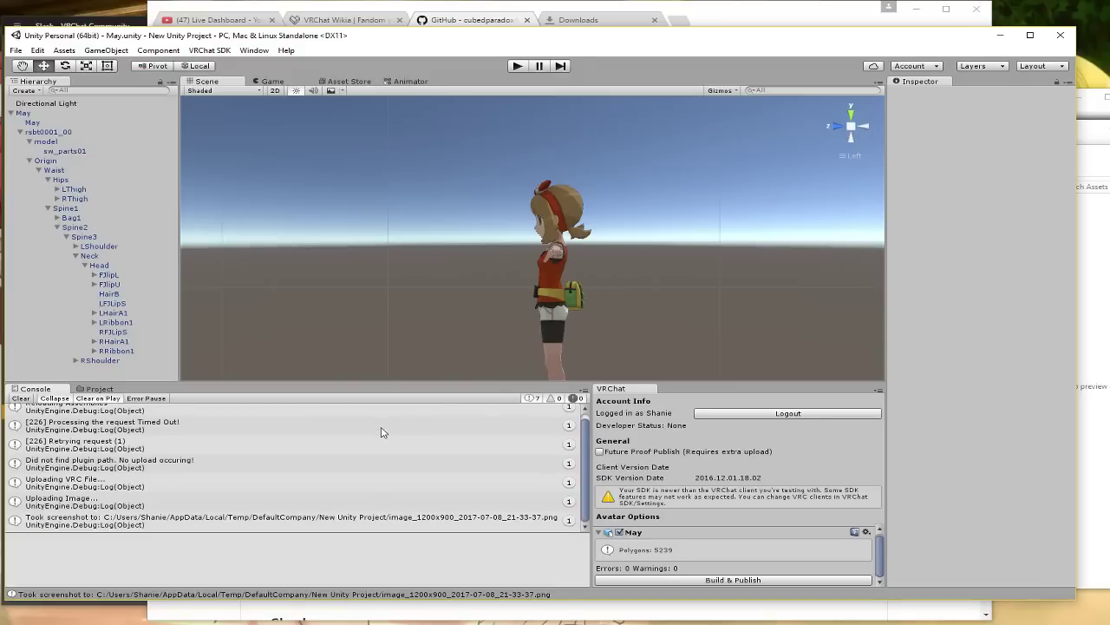